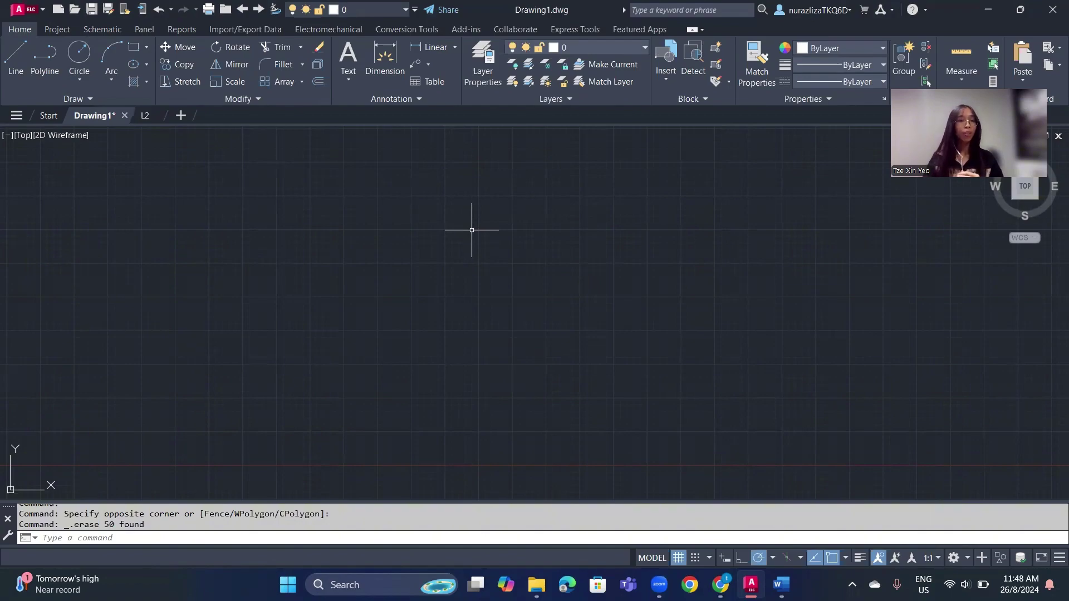
# Draw a stepped wire across the upper drawing area with two raised sections, the second narrower, ending in a horizontal run.
pyautogui.click(112, 31)
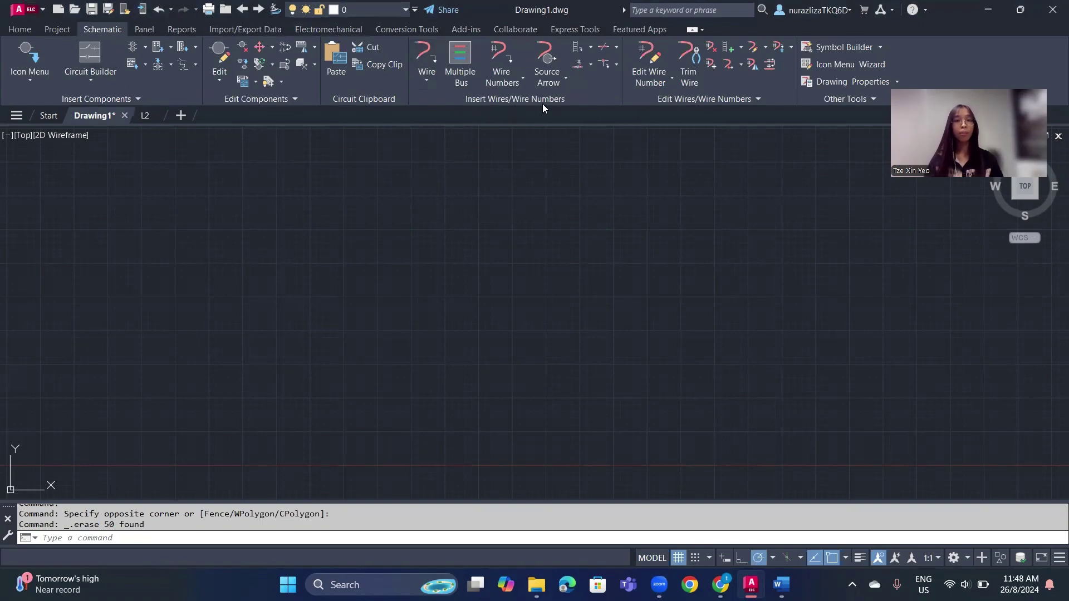
pyautogui.click(431, 54)
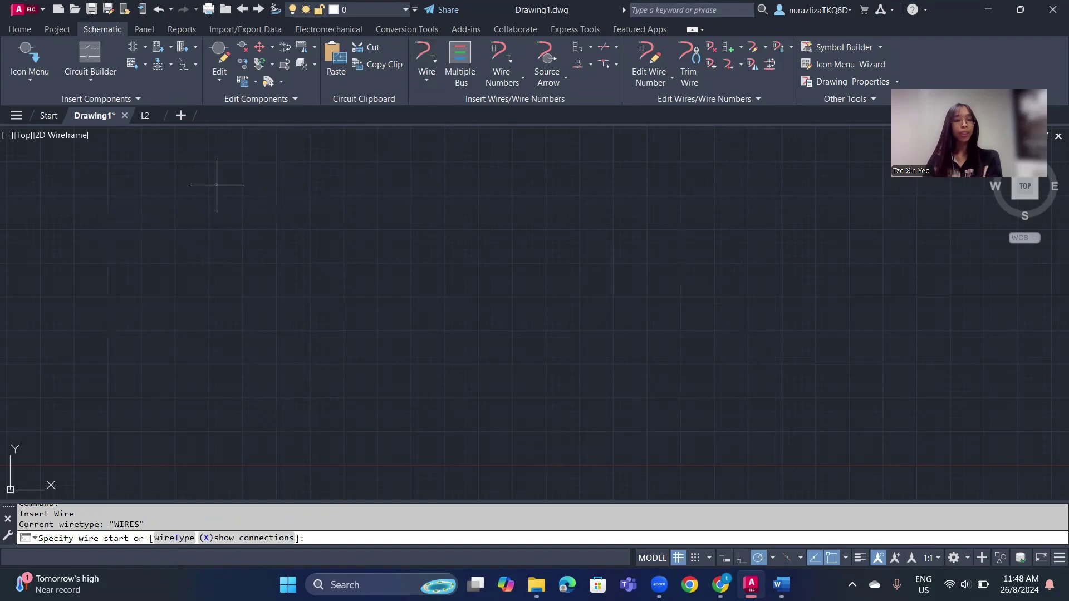
pyautogui.click(207, 263)
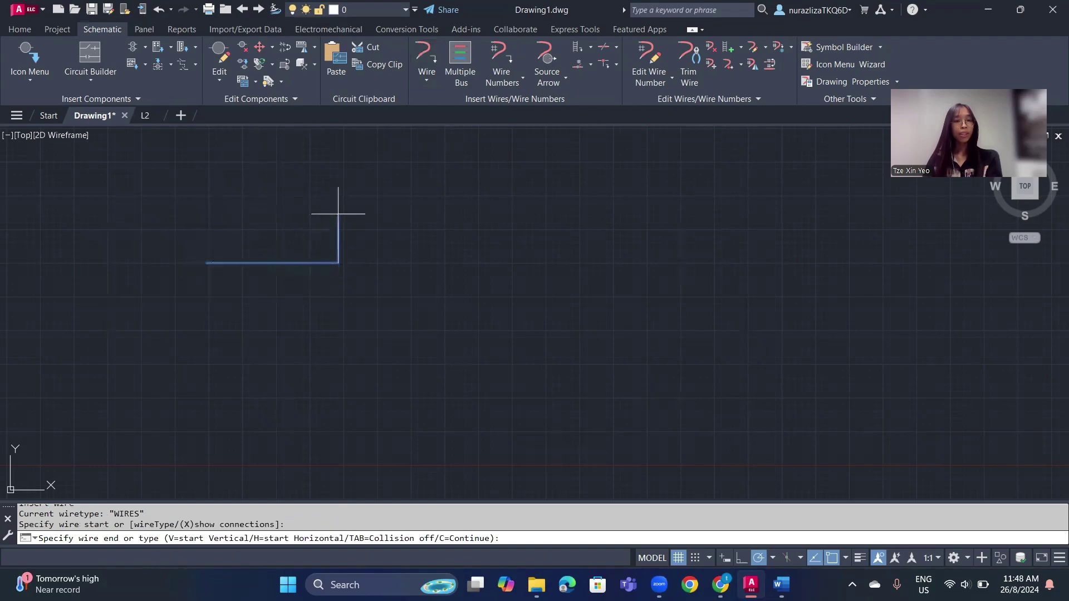
pyautogui.click(338, 213)
pyautogui.click(453, 256)
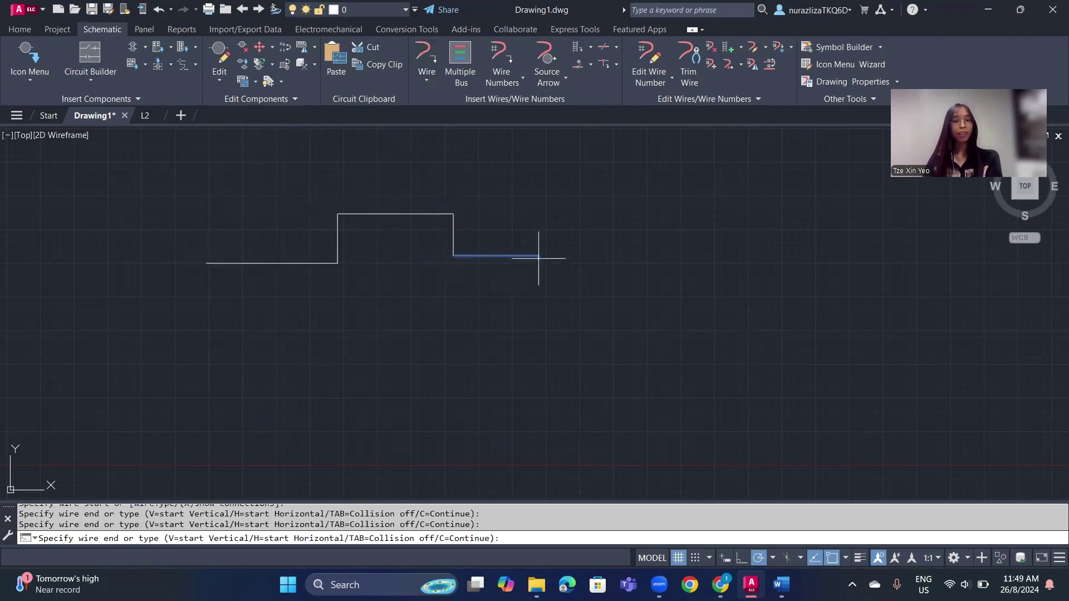
pyautogui.click(539, 255)
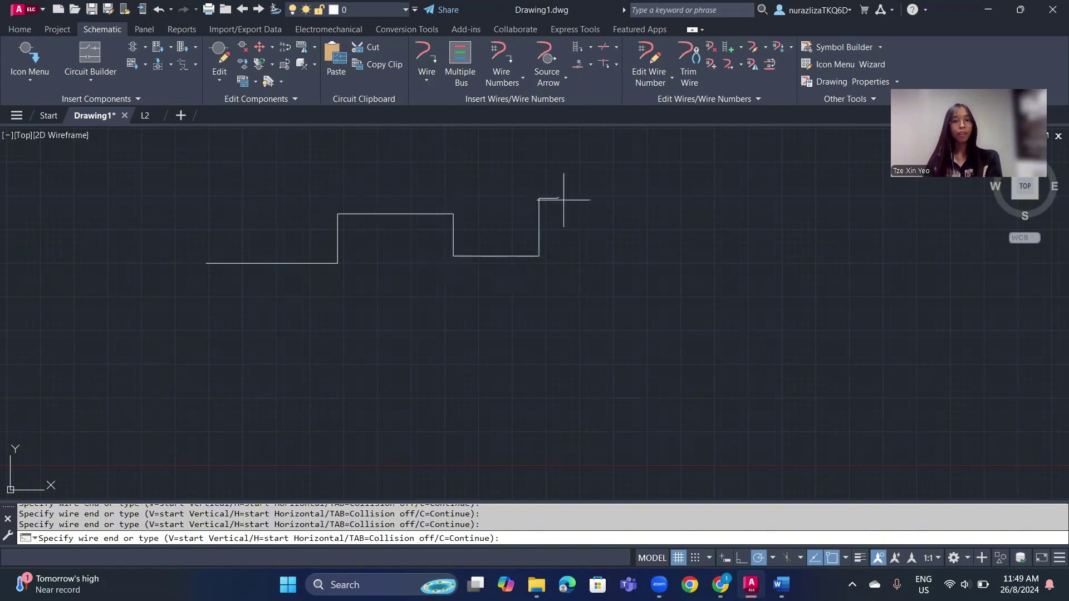
pyautogui.click(557, 199)
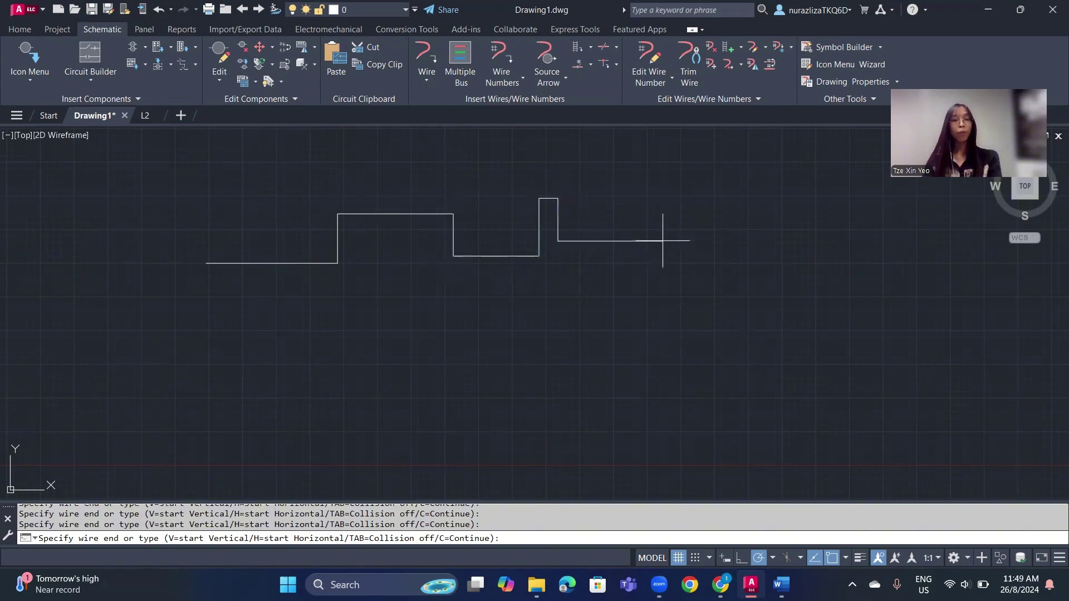
pyautogui.click(662, 240)
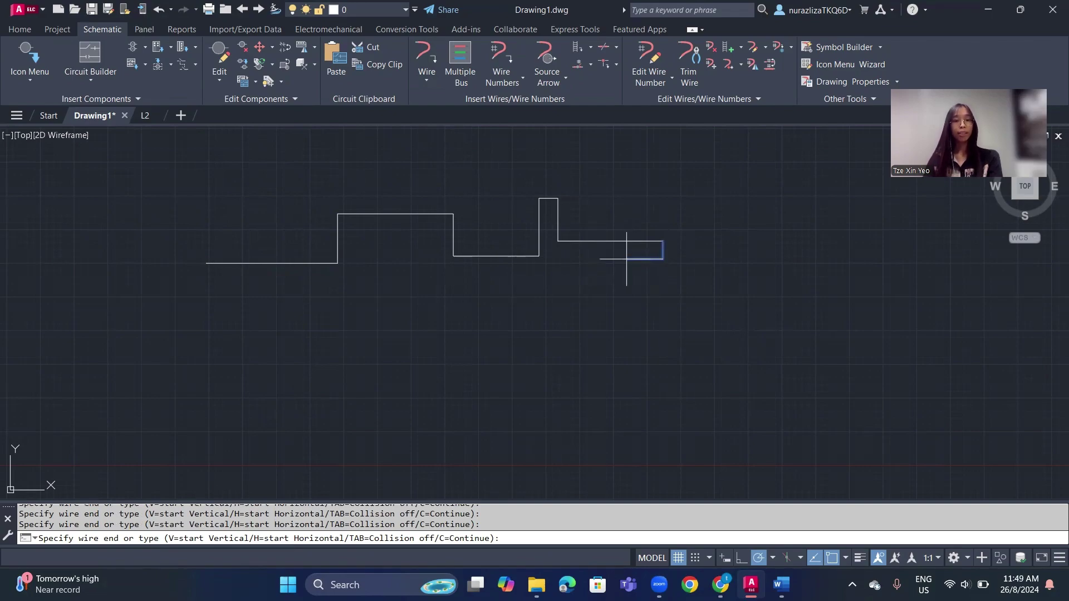
pyautogui.press('Escape')
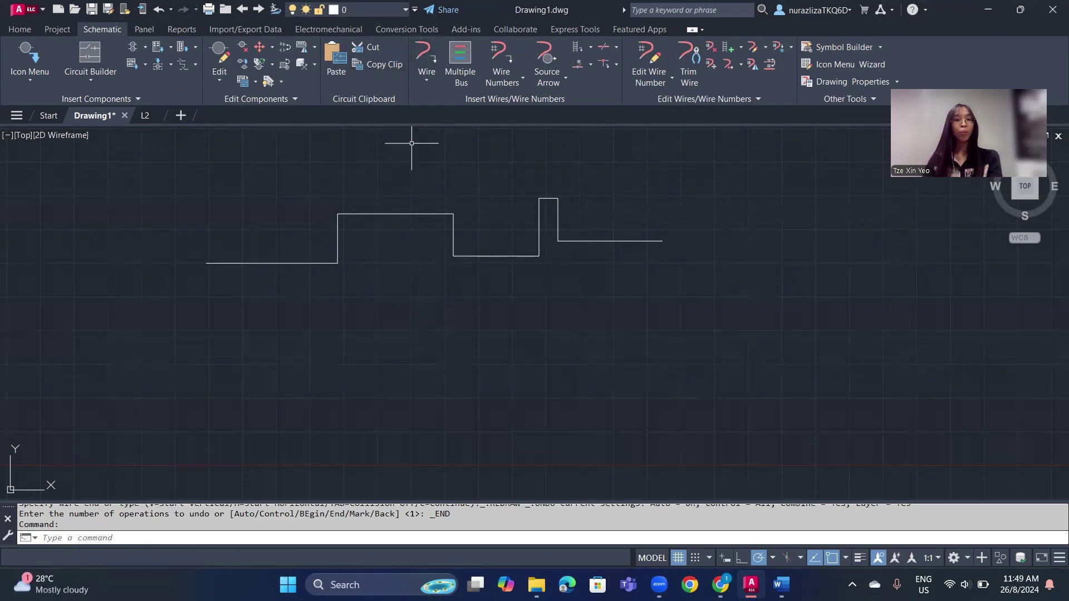
# Draw a second stepped wire below the first, dipping midway, rising again and ending with a short vertical segment.
pyautogui.click(421, 54)
pyautogui.click(222, 325)
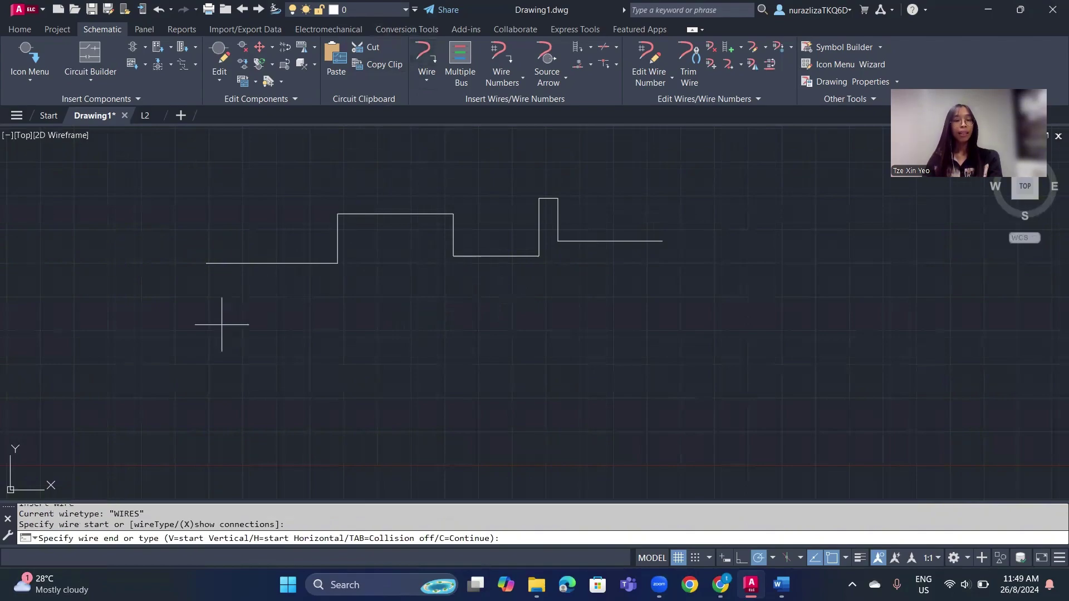
pyautogui.click(439, 342)
pyautogui.click(571, 329)
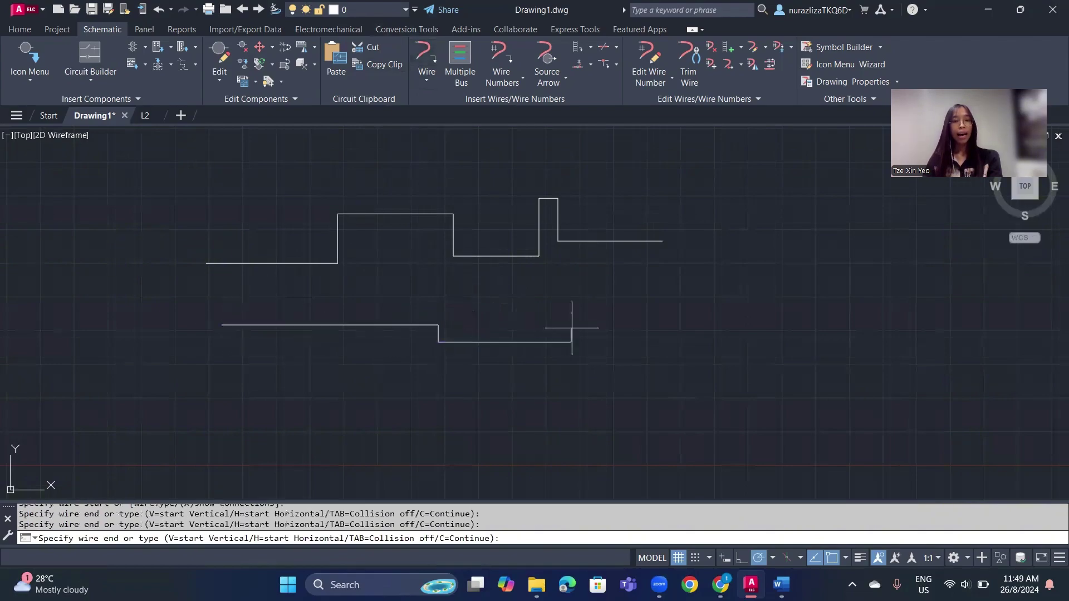
pyautogui.click(651, 307)
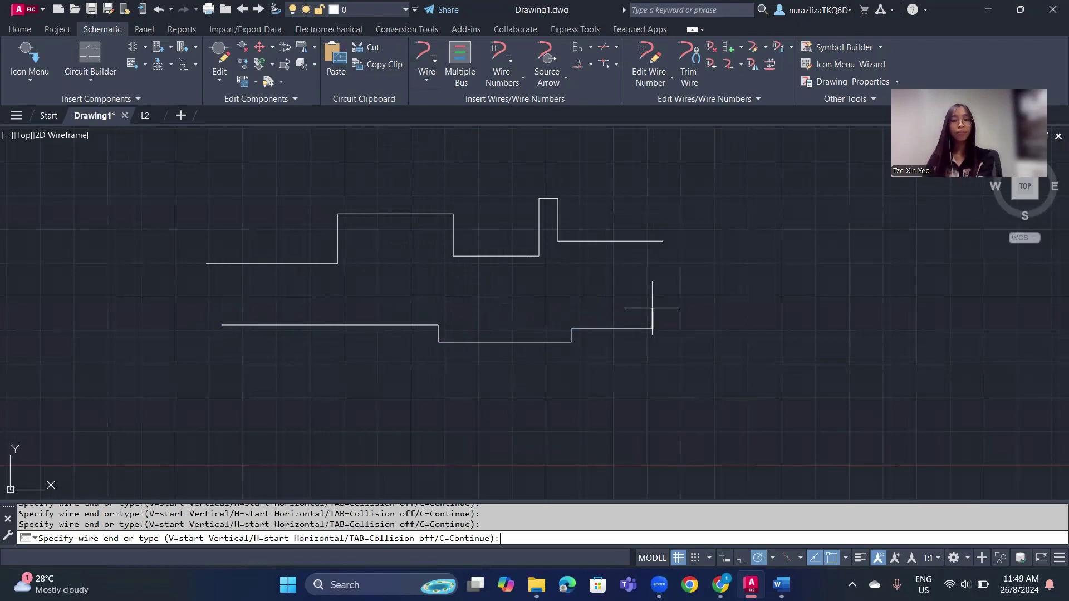
pyautogui.click(652, 307)
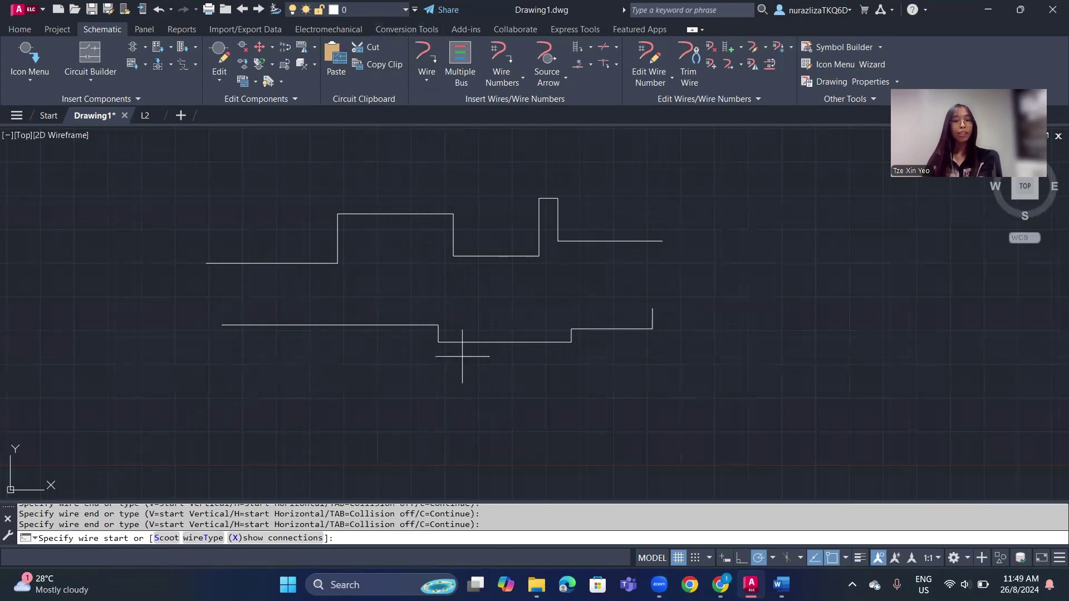
# Draw a third stepped wire beside the second that doubles back across its own vertical segment and ends with a vertical run upward.
pyautogui.click(679, 291)
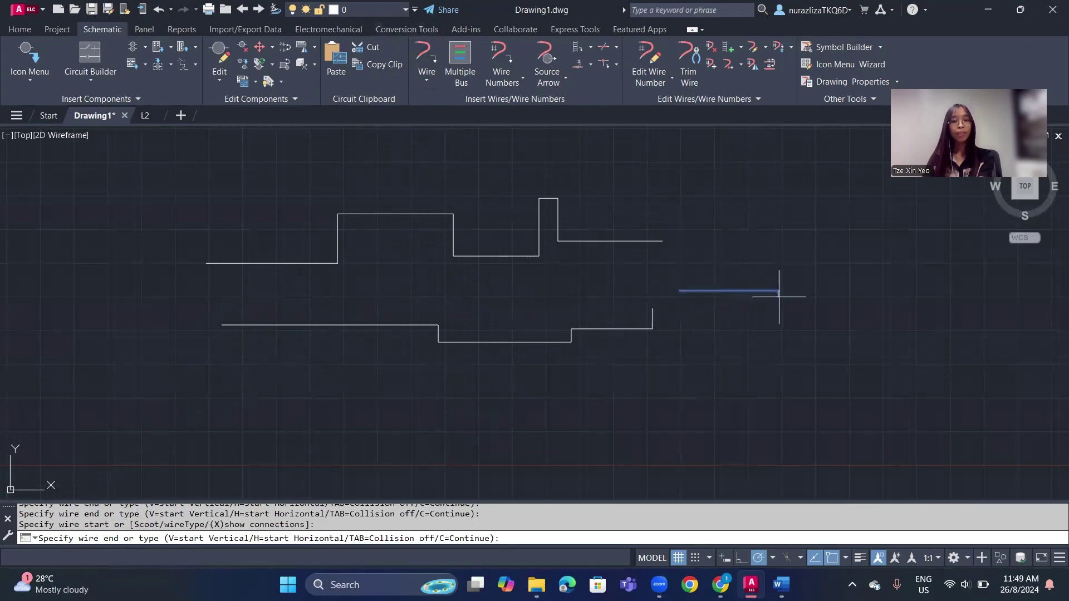
pyautogui.click(756, 333)
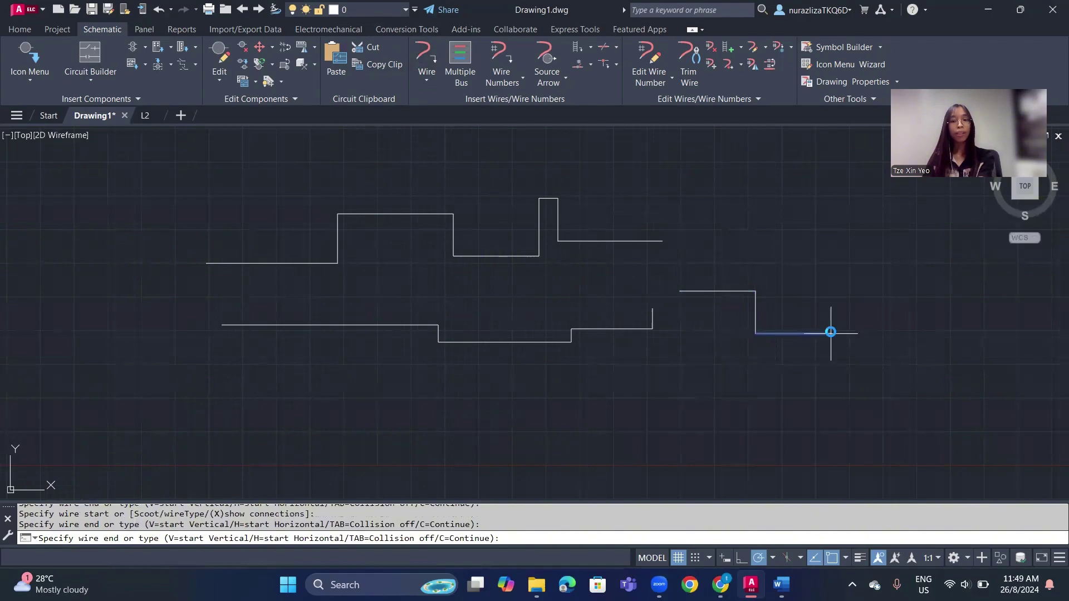
pyautogui.click(826, 298)
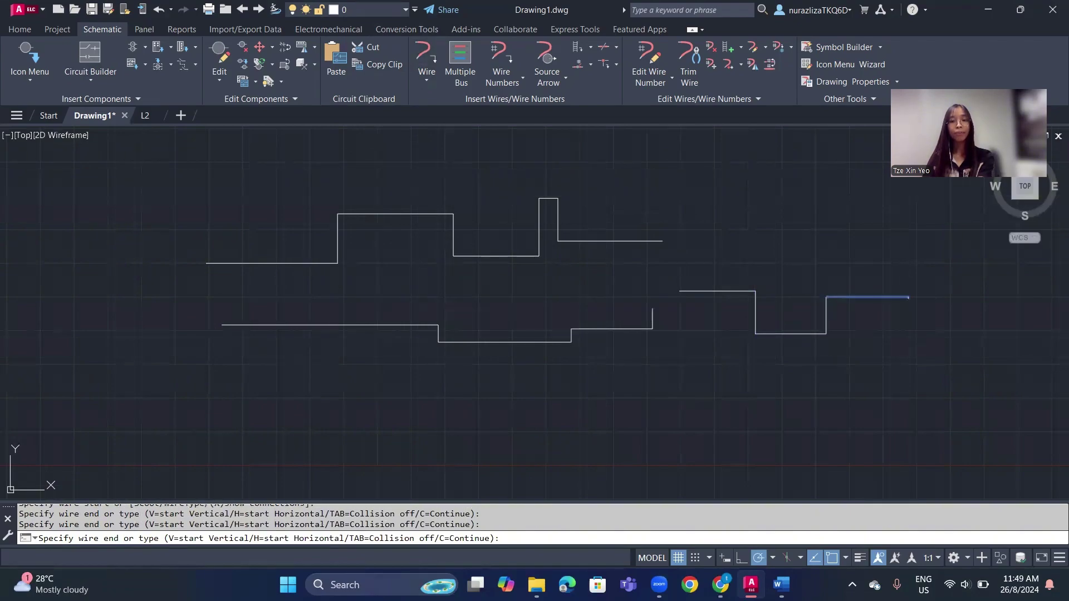
pyautogui.click(932, 321)
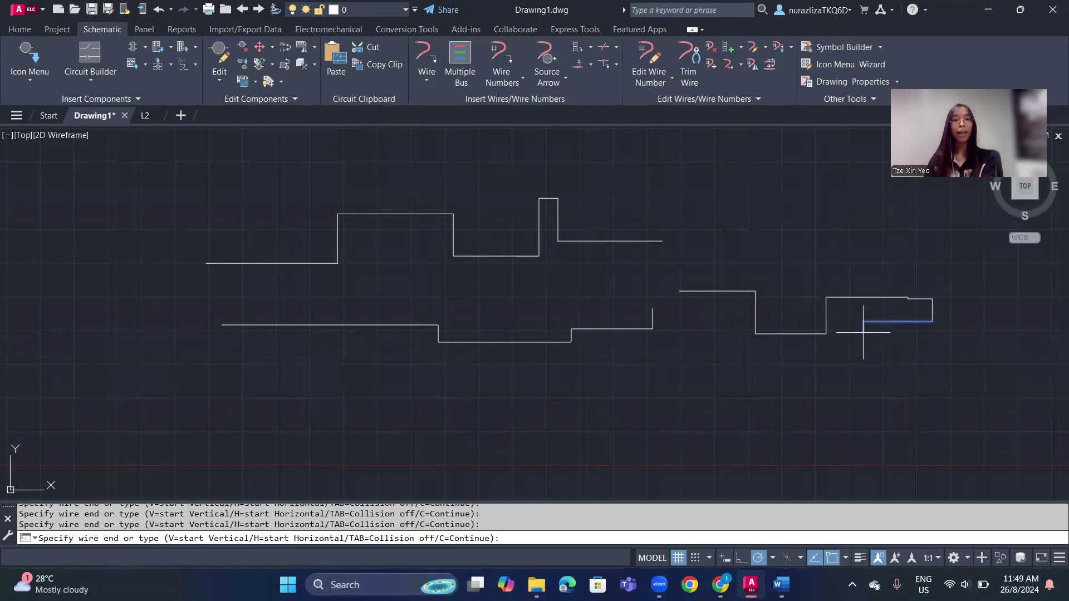
pyautogui.scroll(5, 863, 332)
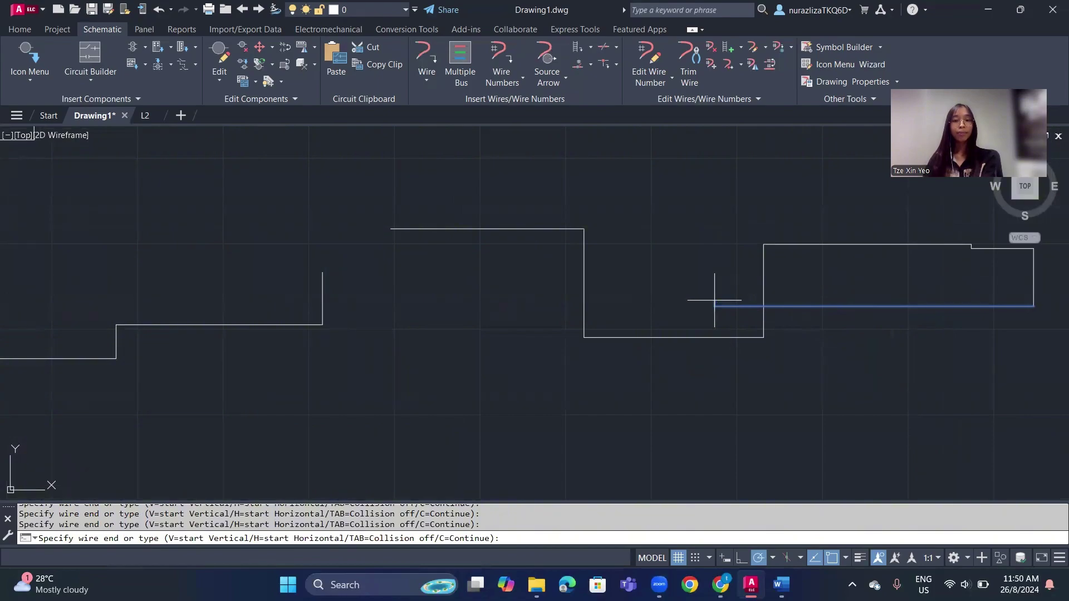
pyautogui.click(696, 213)
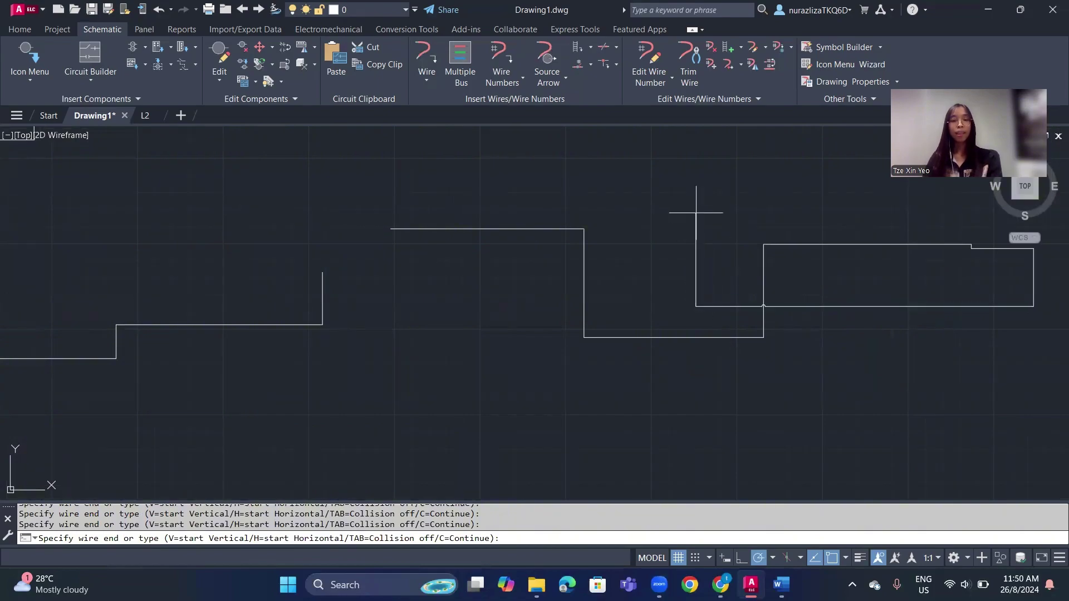
pyautogui.press('Escape')
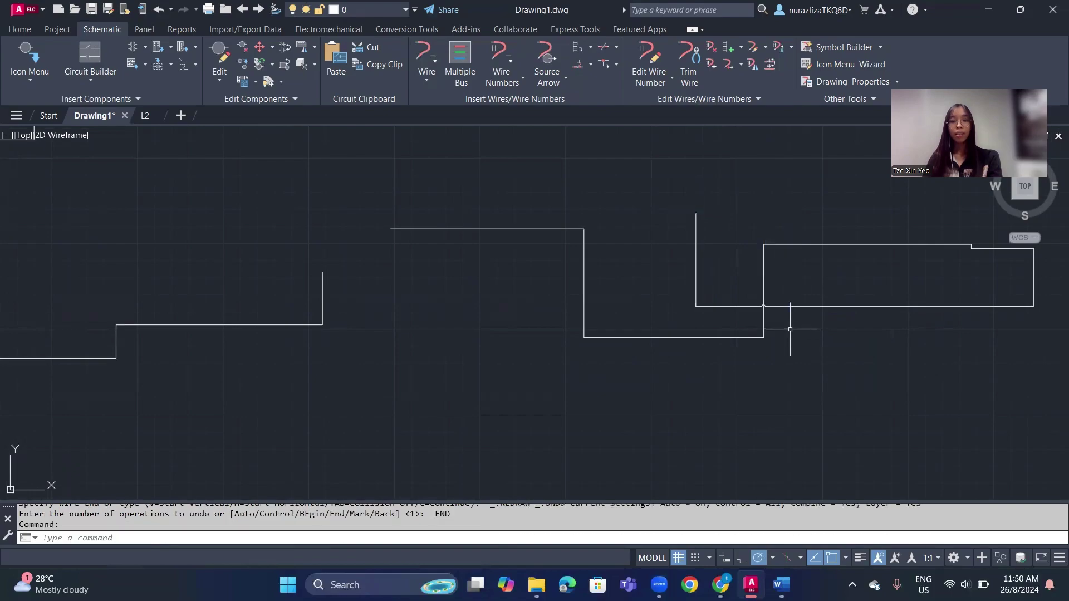
# Draw a zigzag 22.5 Degree wire of four sloped runs in the empty area below the stepped wires.
pyautogui.scroll(2, 793, 328)
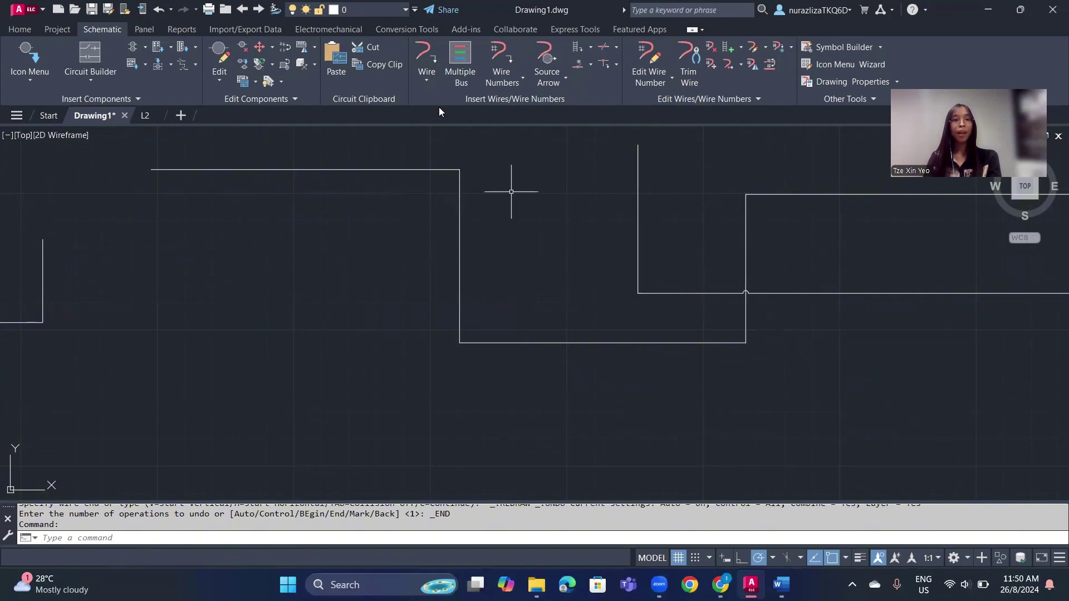
pyautogui.click(421, 79)
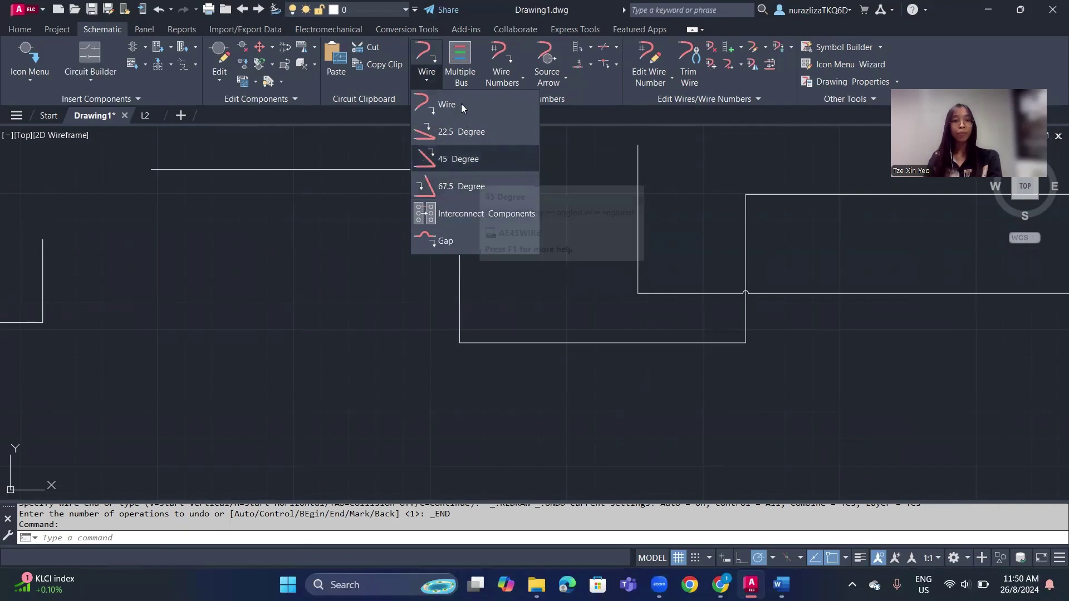
pyautogui.click(451, 133)
pyautogui.moveTo(412, 314); pyautogui.dragTo(419, 124, button='middle')
pyautogui.click(278, 205)
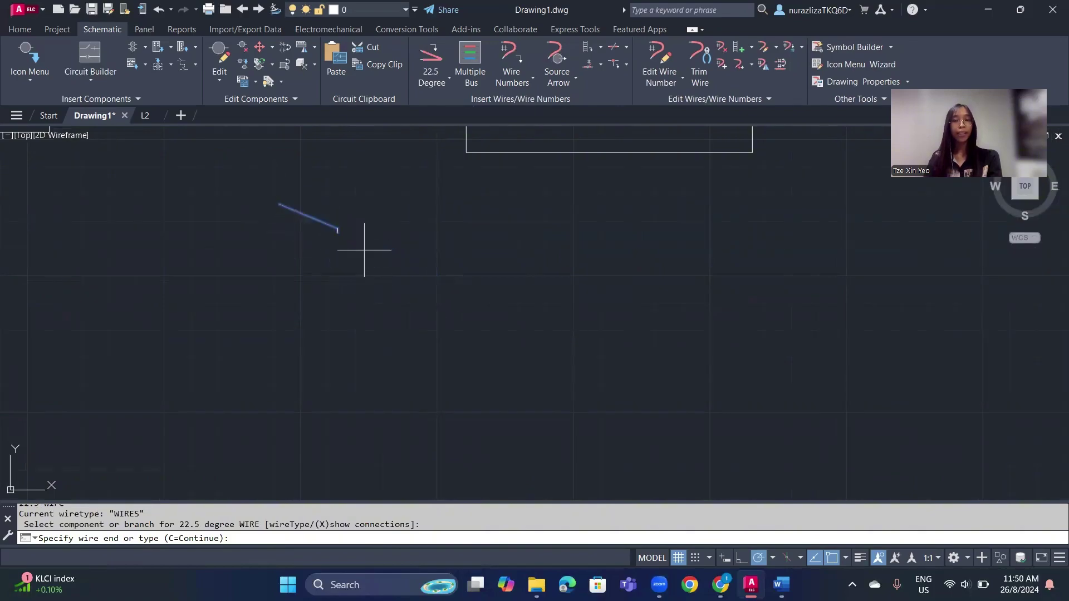
pyautogui.click(410, 258)
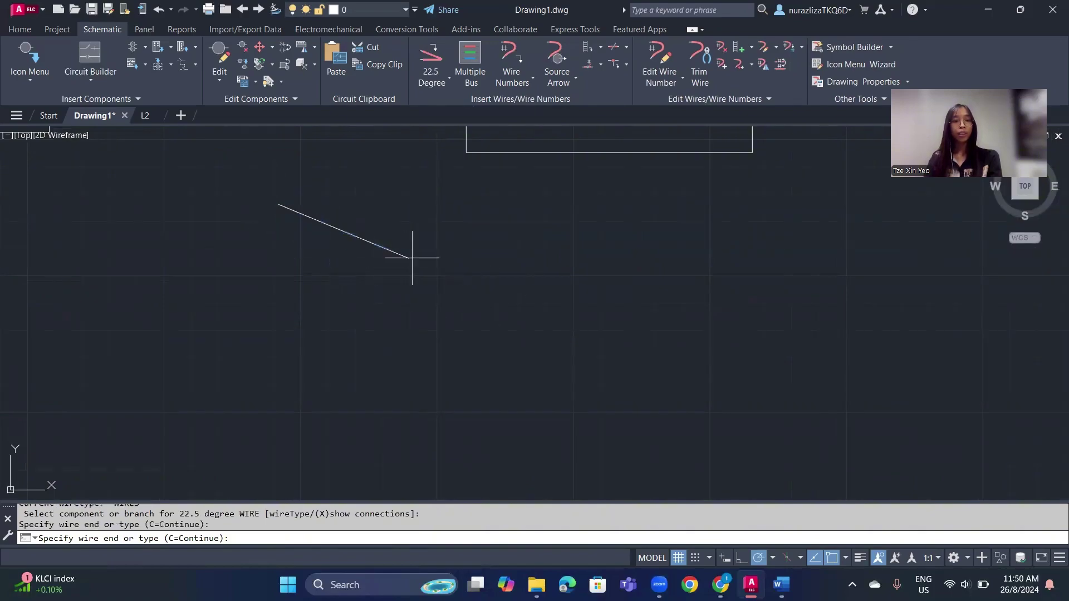
pyautogui.click(543, 203)
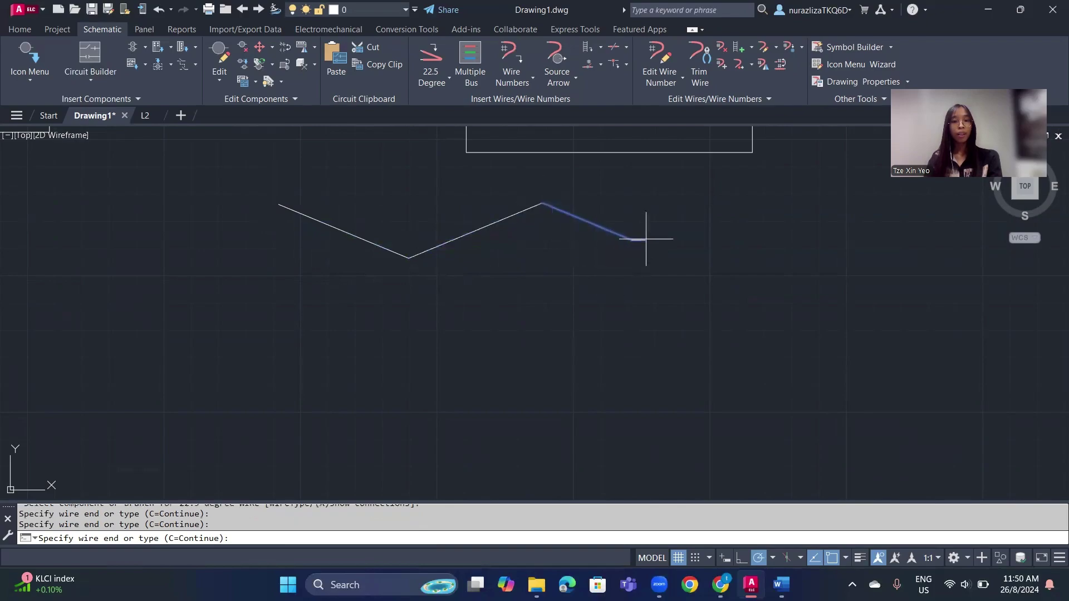
pyautogui.click(650, 256)
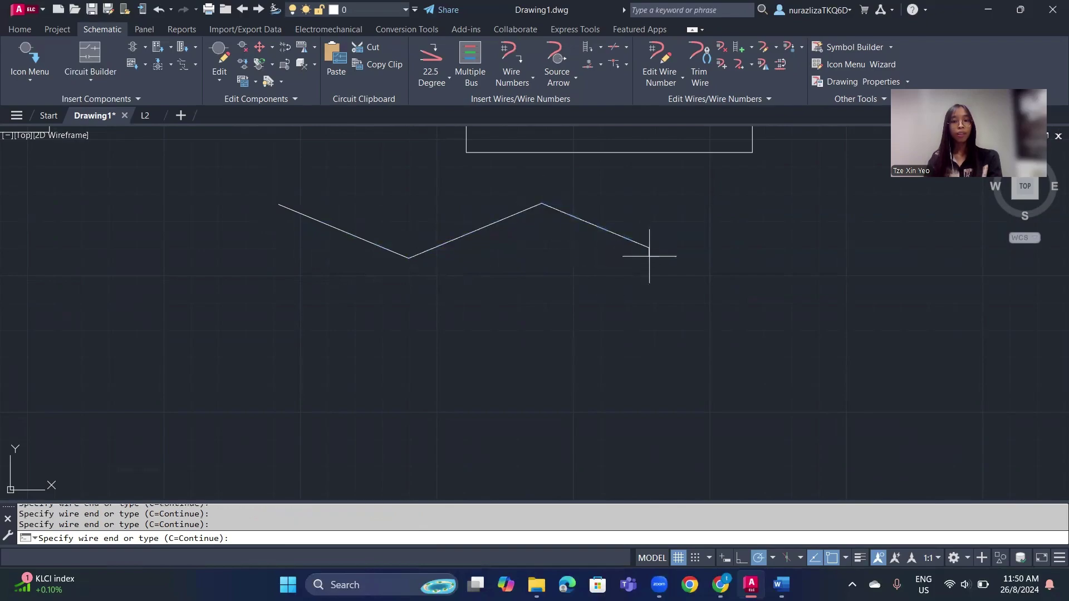
pyautogui.click(734, 223)
pyautogui.press('Escape')
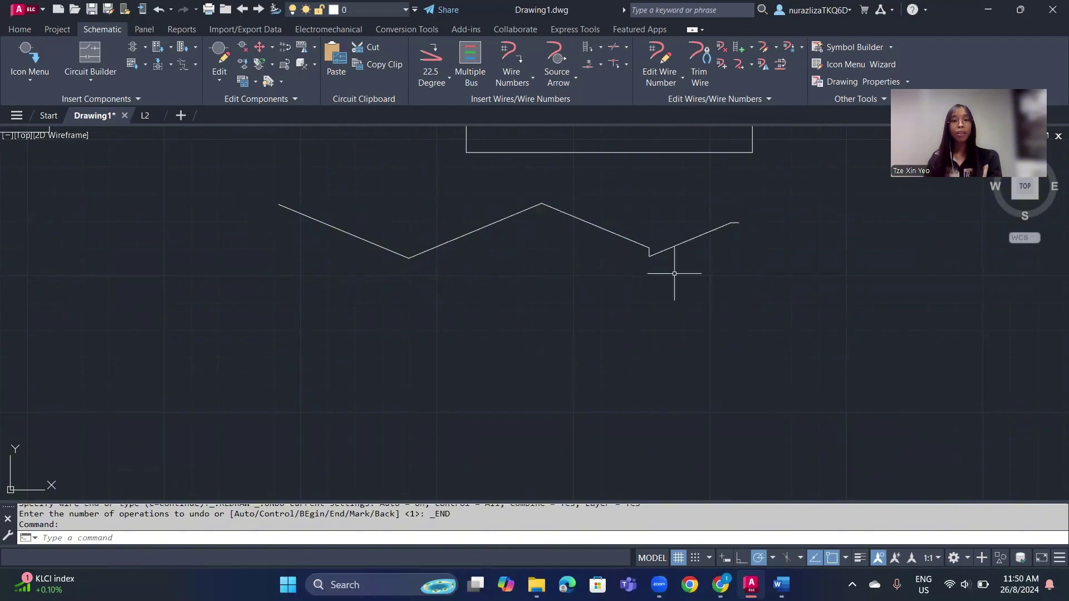
# Draw a V-shaped 22.5 Degree wire below the zigzag, using the Continue option (C) to fix each sloped segment without a vertical tail.
pyautogui.scroll(2, 676, 273)
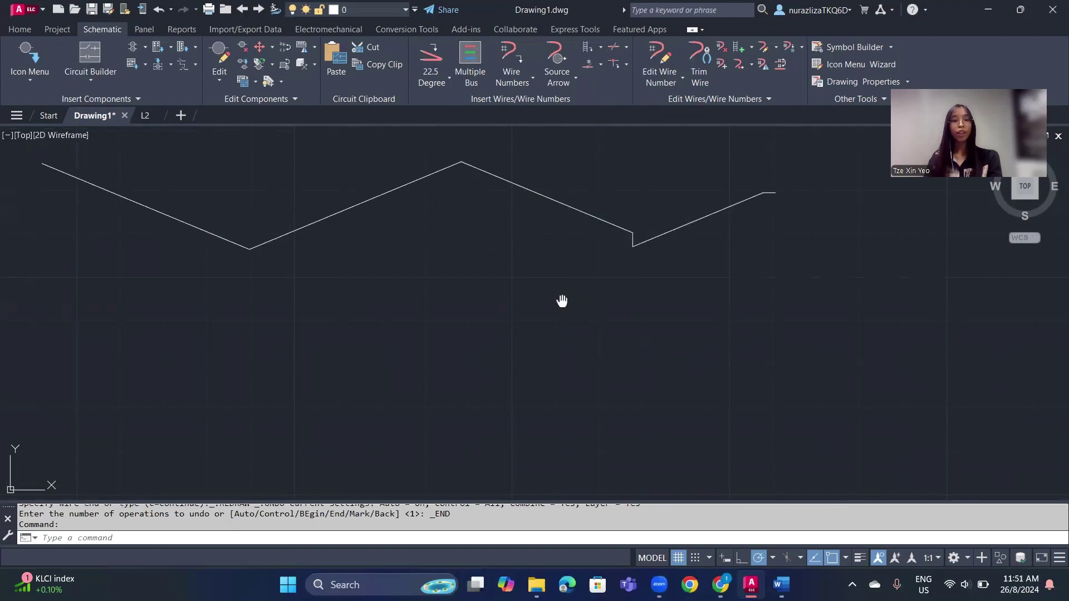
pyautogui.moveTo(562, 301); pyautogui.dragTo(601, 296, button='middle')
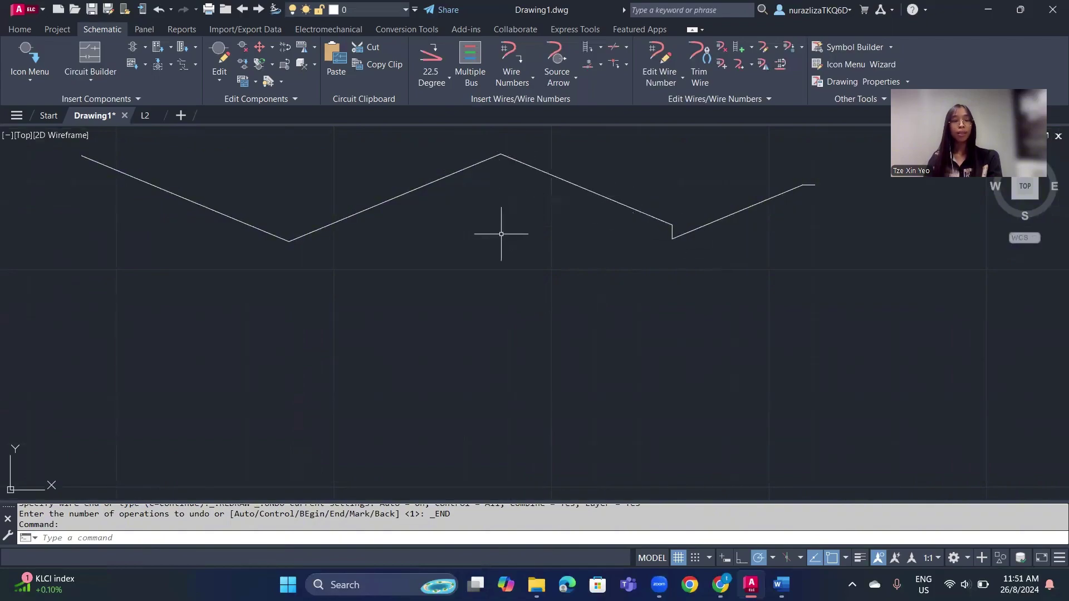
pyautogui.scroll(-2, 503, 232)
pyautogui.click(430, 61)
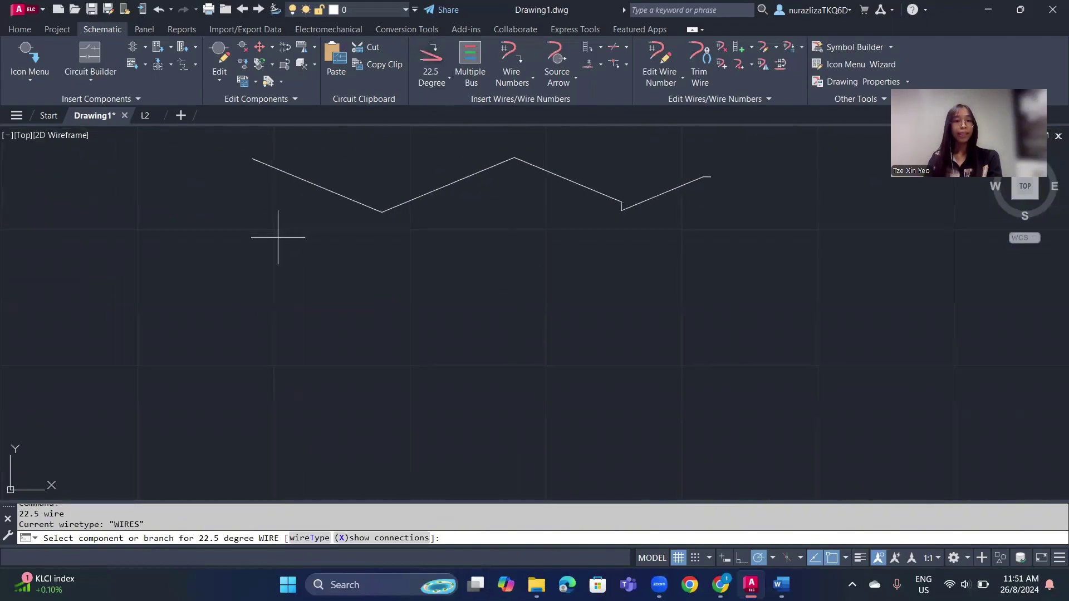
pyautogui.click(262, 242)
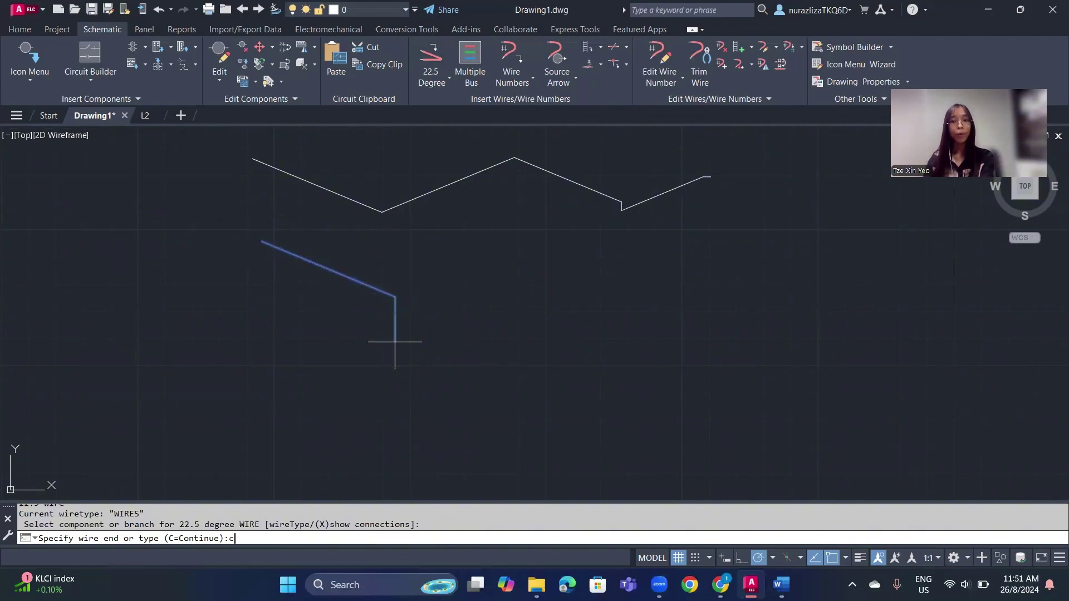
pyautogui.press('Return')
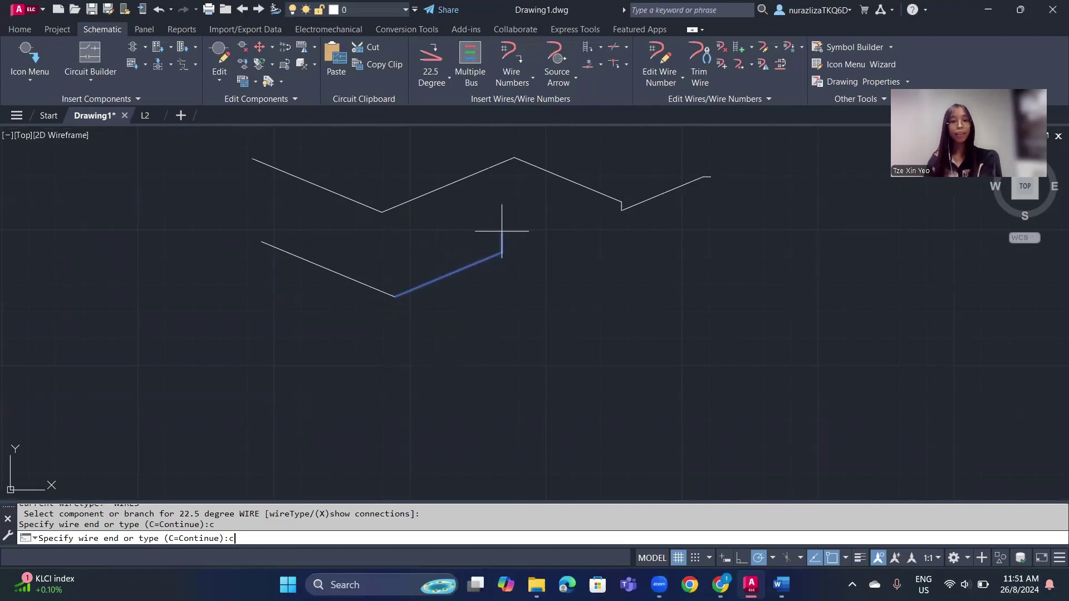
pyautogui.press('Return')
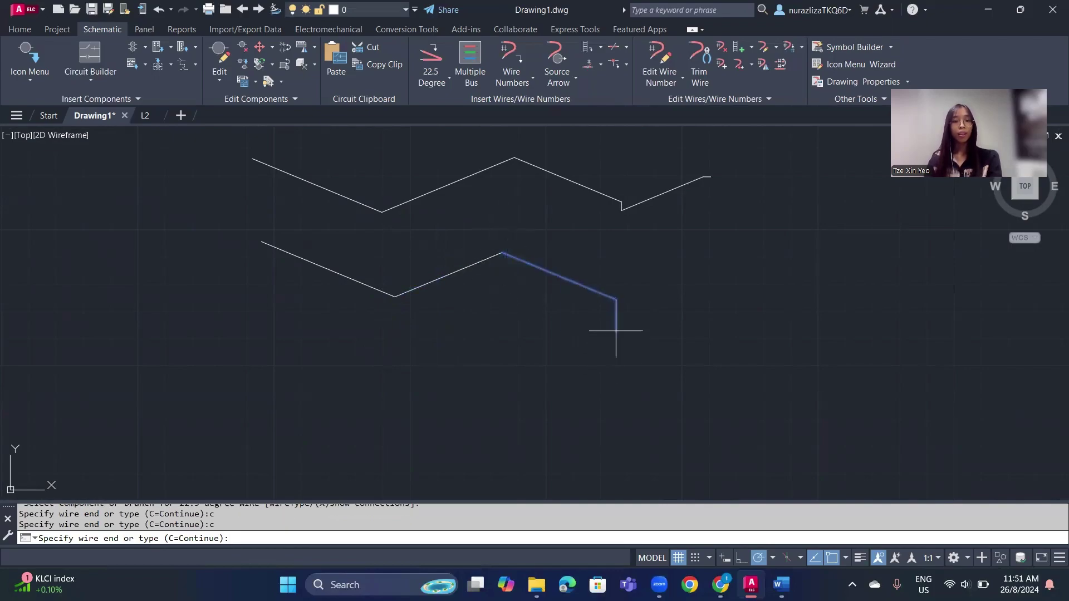
pyautogui.press('Escape')
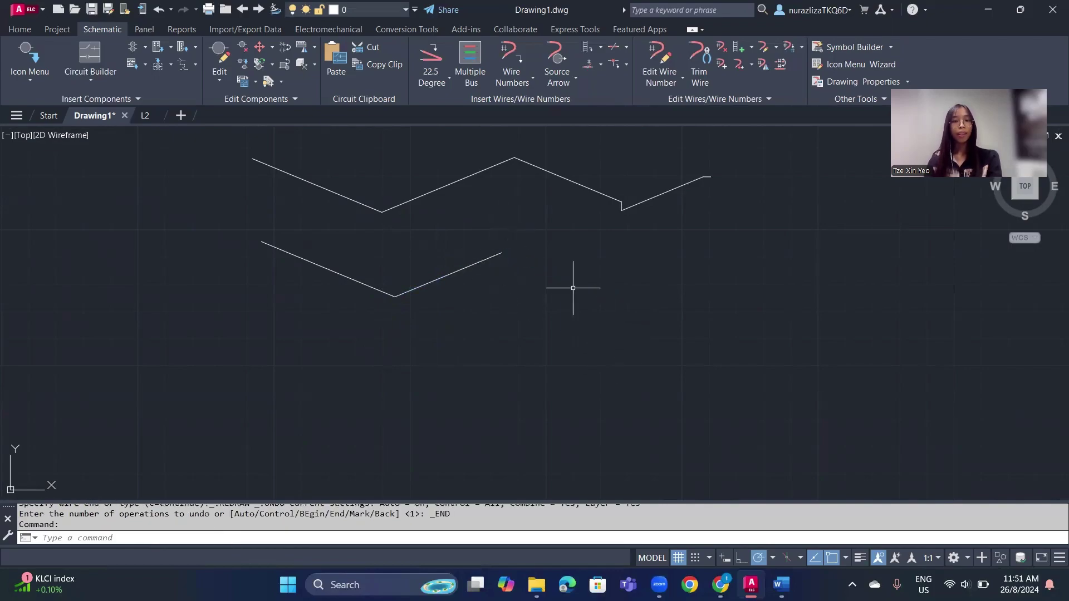
# Draw a V-shaped 45 Degree wire below the 22.5-degree V, fixing both sloped segments with the Continue option (C).
pyautogui.click(417, 79)
pyautogui.click(439, 158)
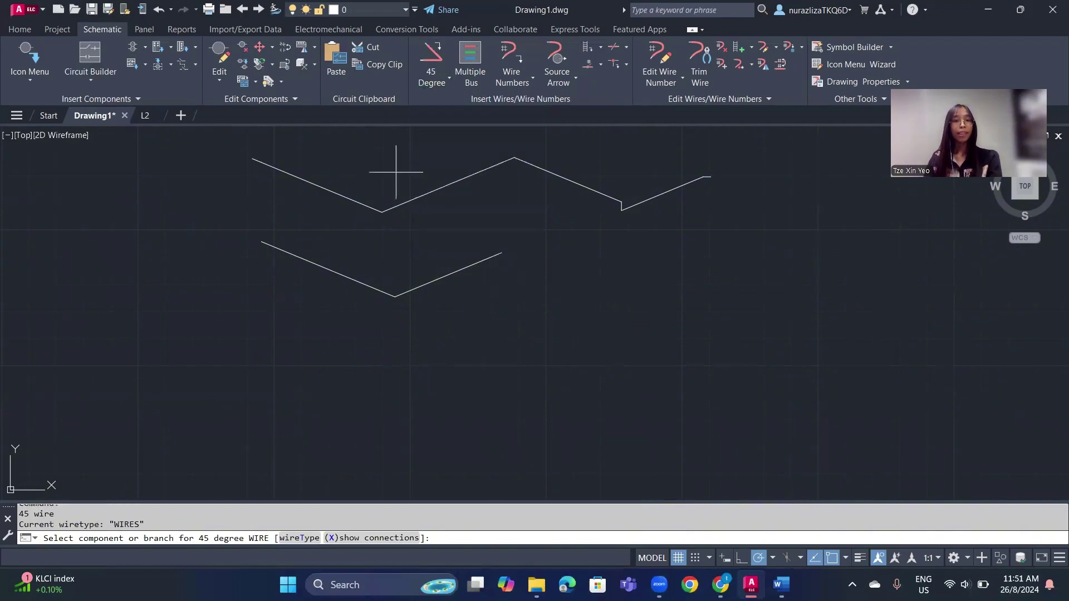
pyautogui.click(263, 281)
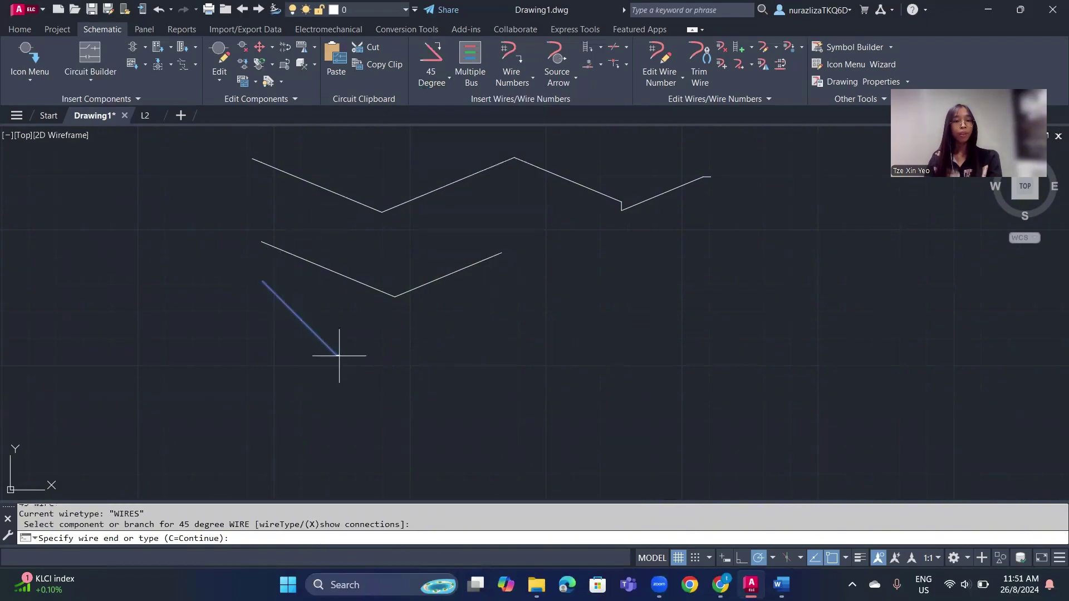
pyautogui.write('c')
pyautogui.press('Return')
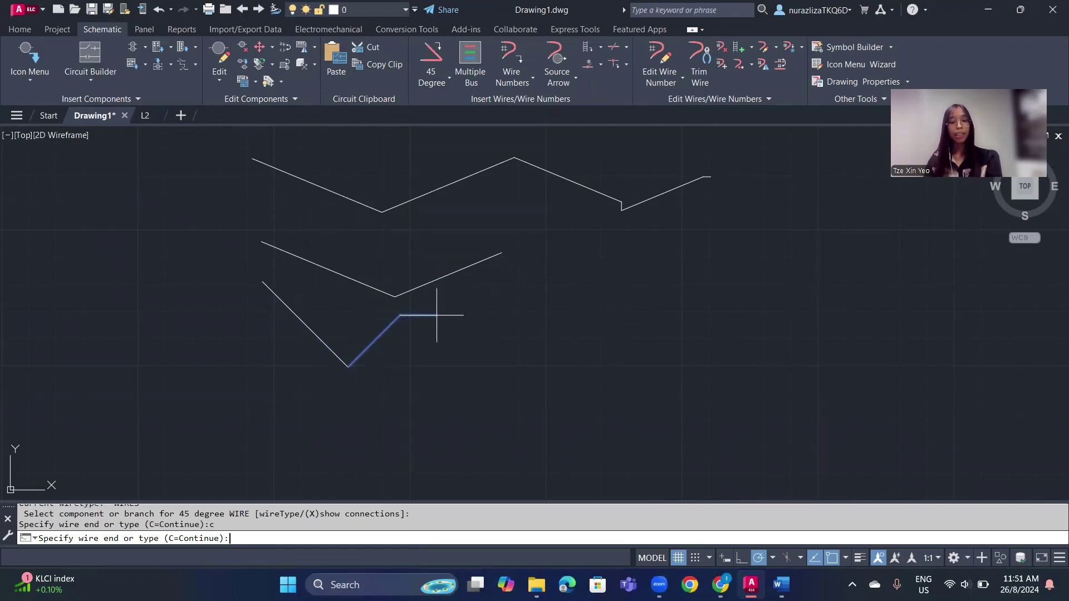
pyautogui.write('c')
pyautogui.press('Return')
pyautogui.press('Escape')
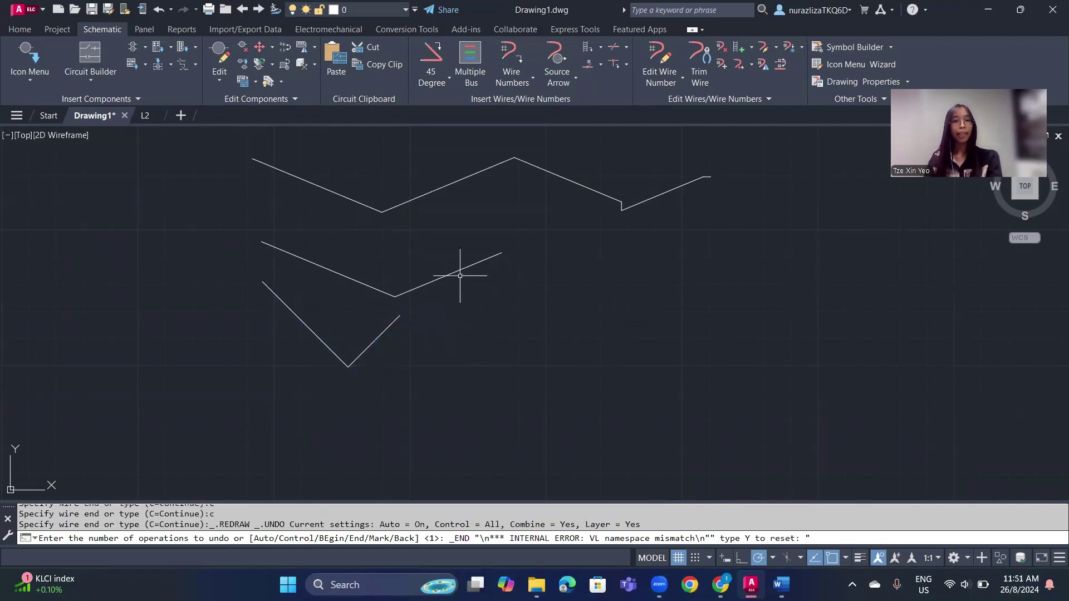
# Draw a 67.5 Degree zigzag wire beside the 45-degree V, using Continue (C) for the steep segments and ending with a horizontal run.
pyautogui.click(415, 79)
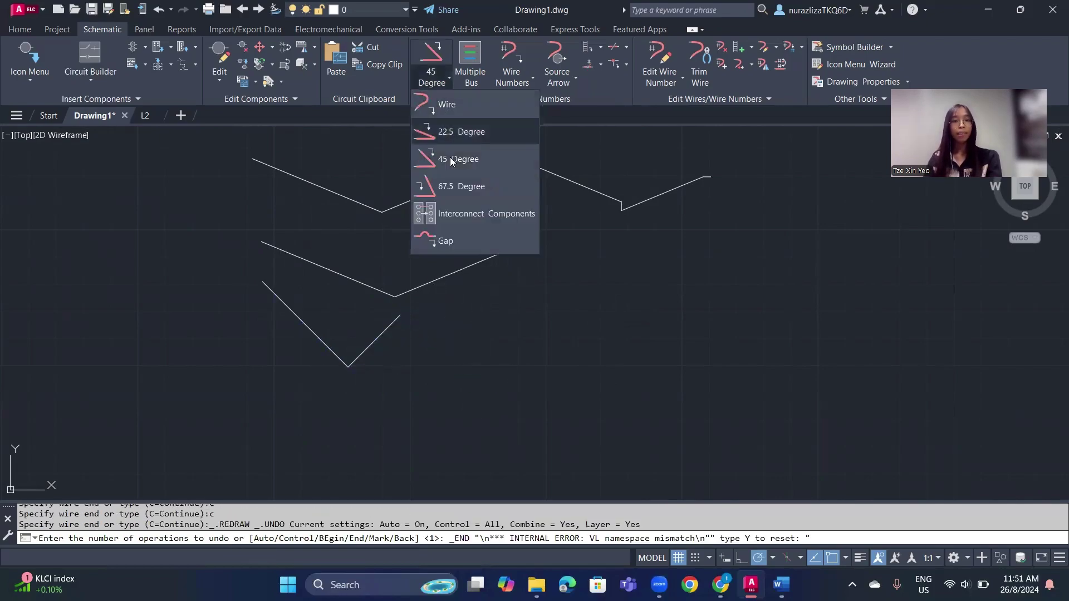
pyautogui.click(460, 189)
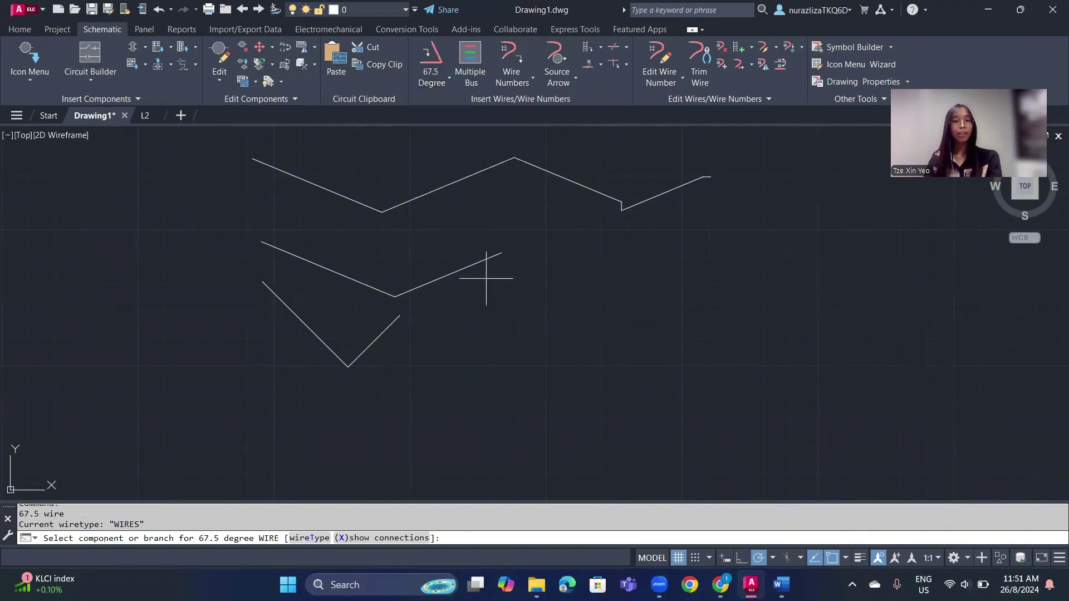
pyautogui.click(539, 275)
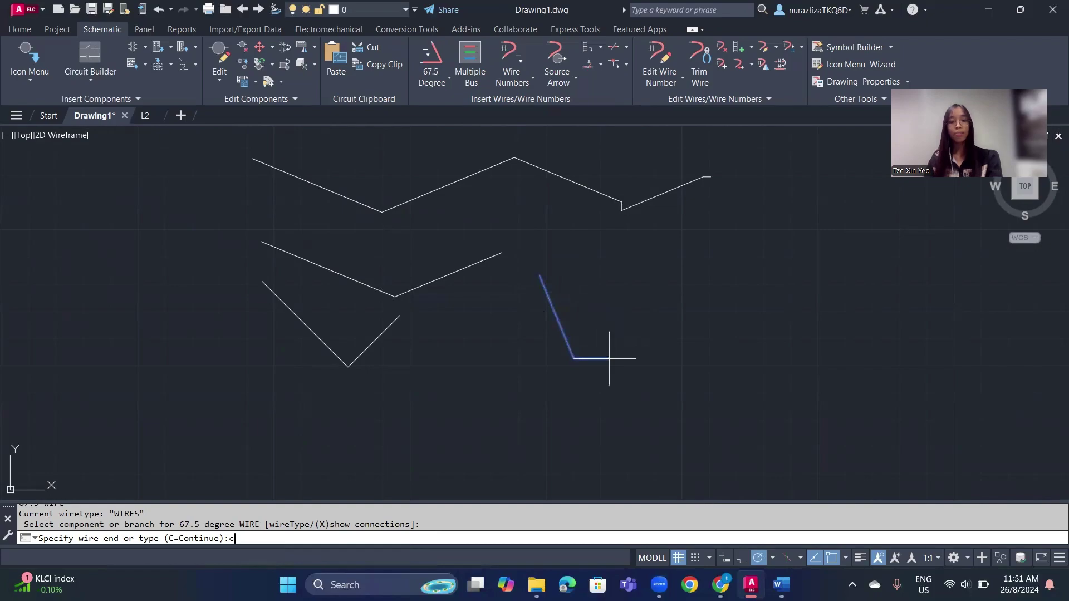
pyautogui.write('c')
pyautogui.press('Return')
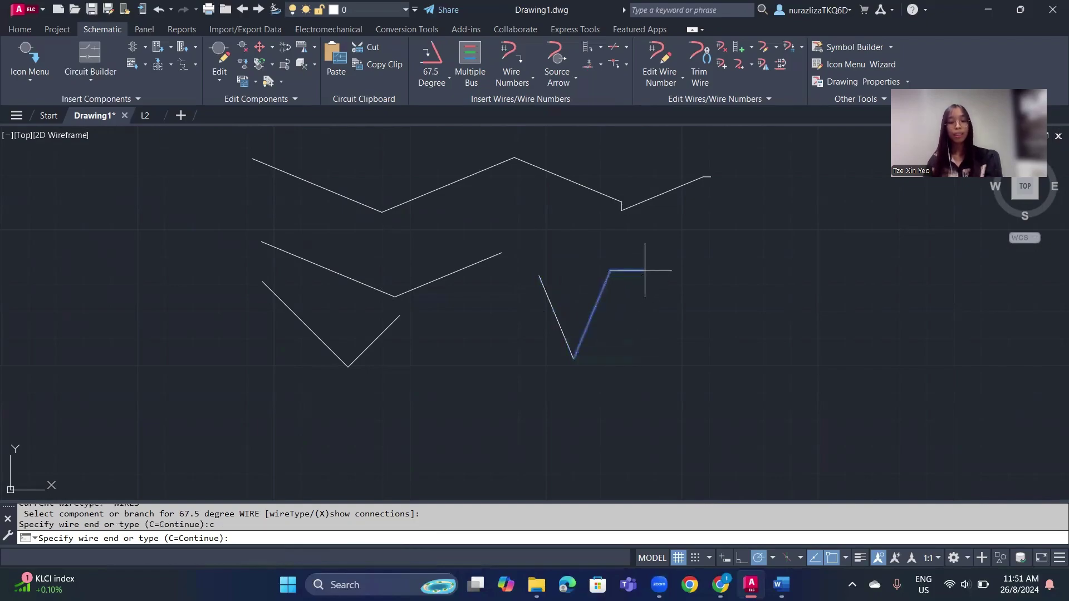
pyautogui.press('Return')
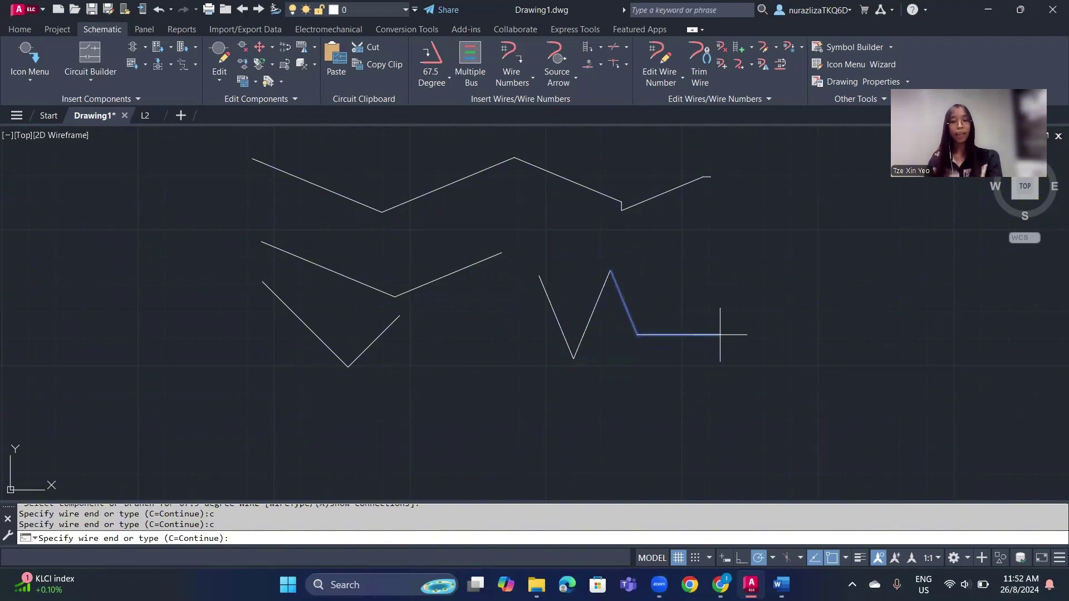
pyautogui.click(721, 335)
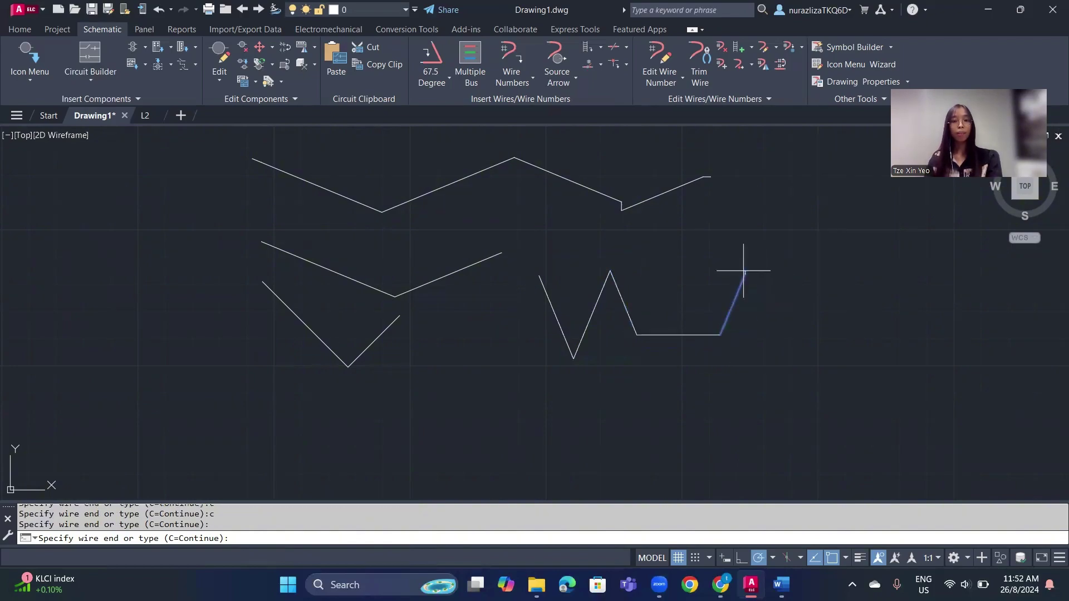
pyautogui.press('Escape')
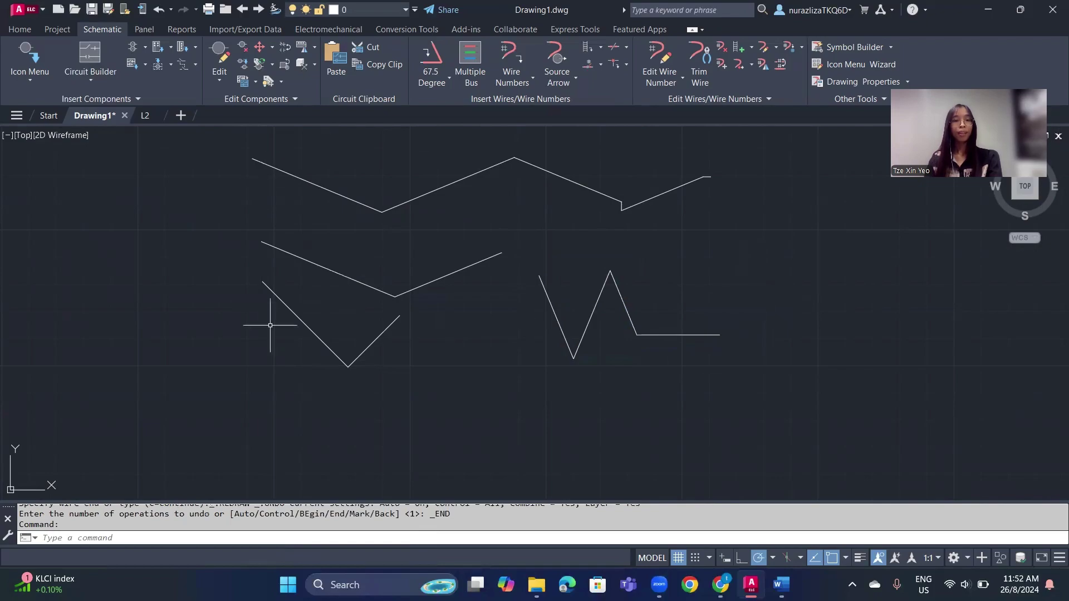
# Insert a vertical standard Wire that drops onto the horizontal run of the 67.5-degree wire, and examine the junction up close.
pyautogui.click(417, 79)
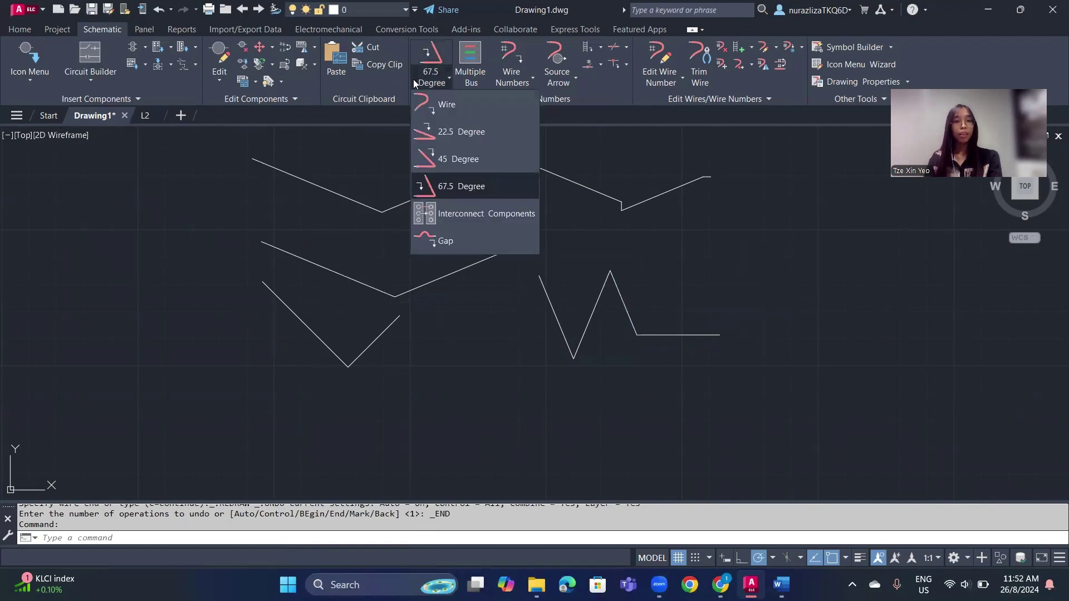
pyautogui.click(433, 108)
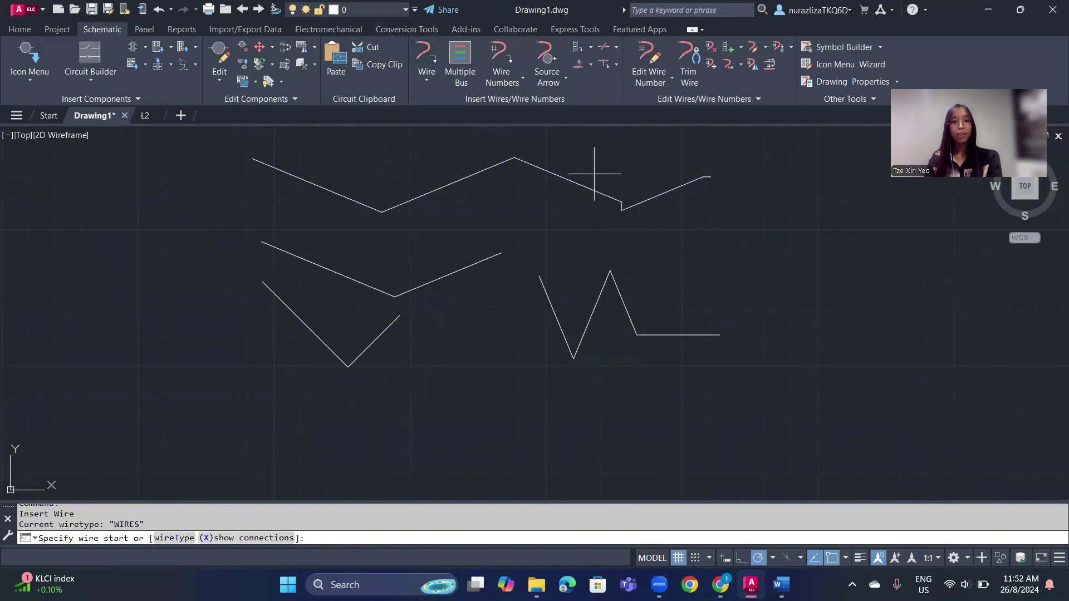
pyautogui.scroll(2, 654, 181)
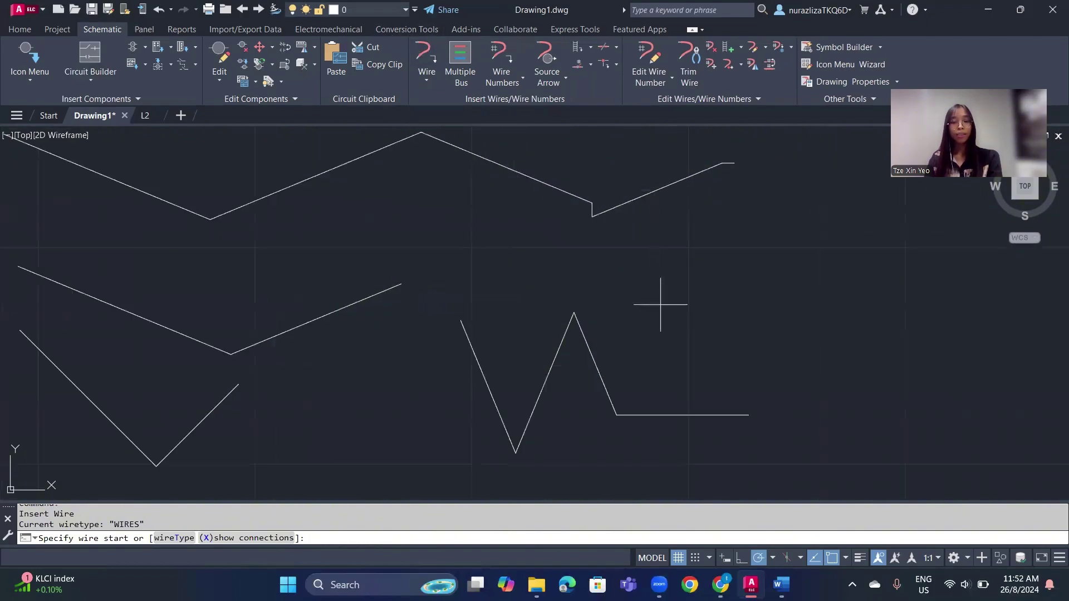
pyautogui.scroll(-2, 661, 305)
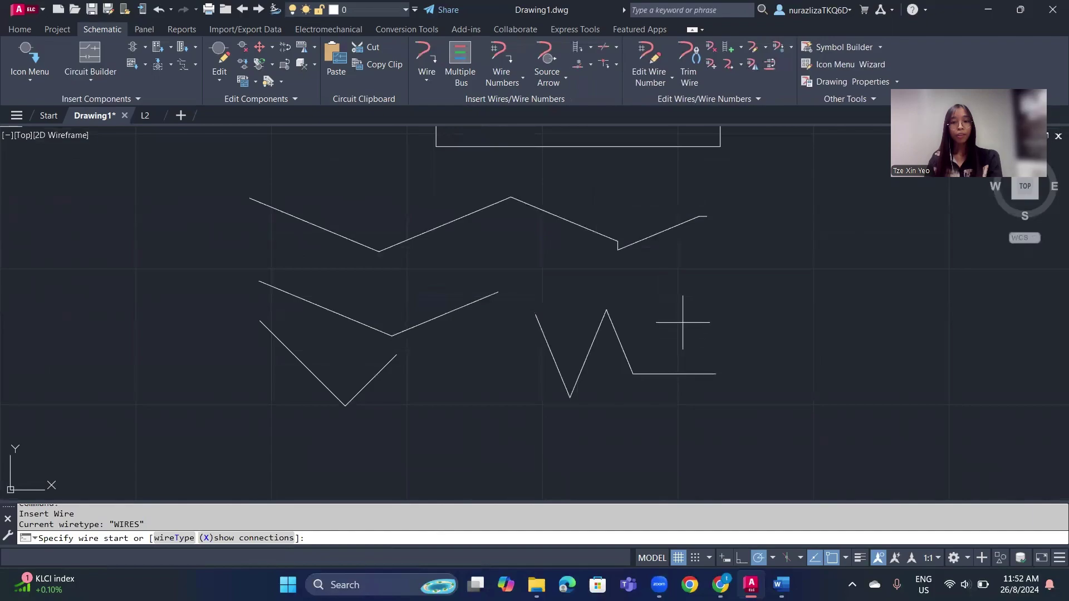
pyautogui.click(682, 318)
pyautogui.scroll(2, 683, 374)
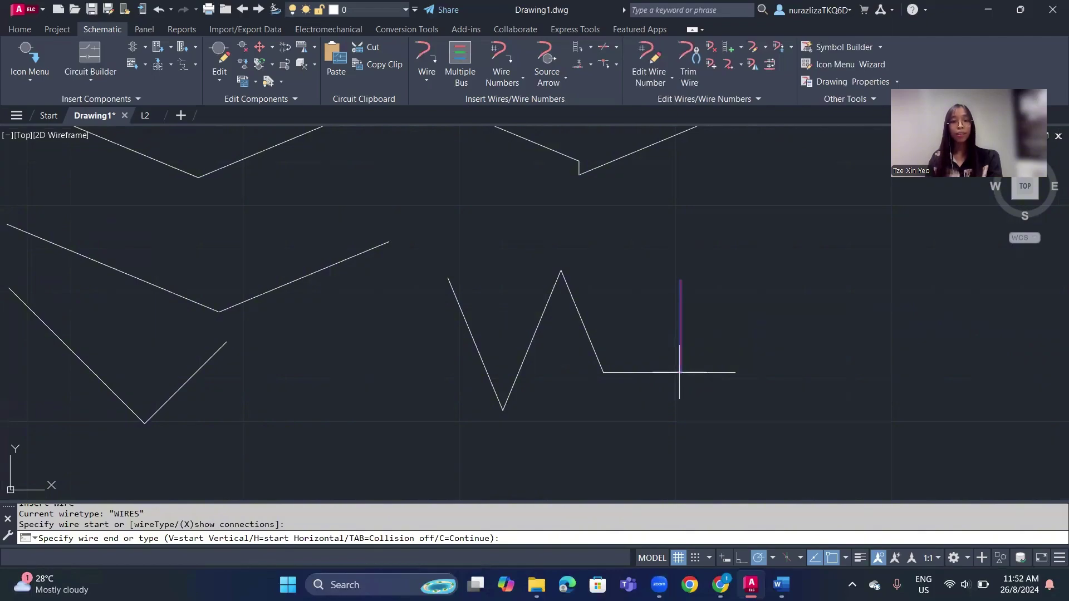
pyautogui.click(679, 372)
pyautogui.press('Escape')
pyautogui.scroll(2, 702, 376)
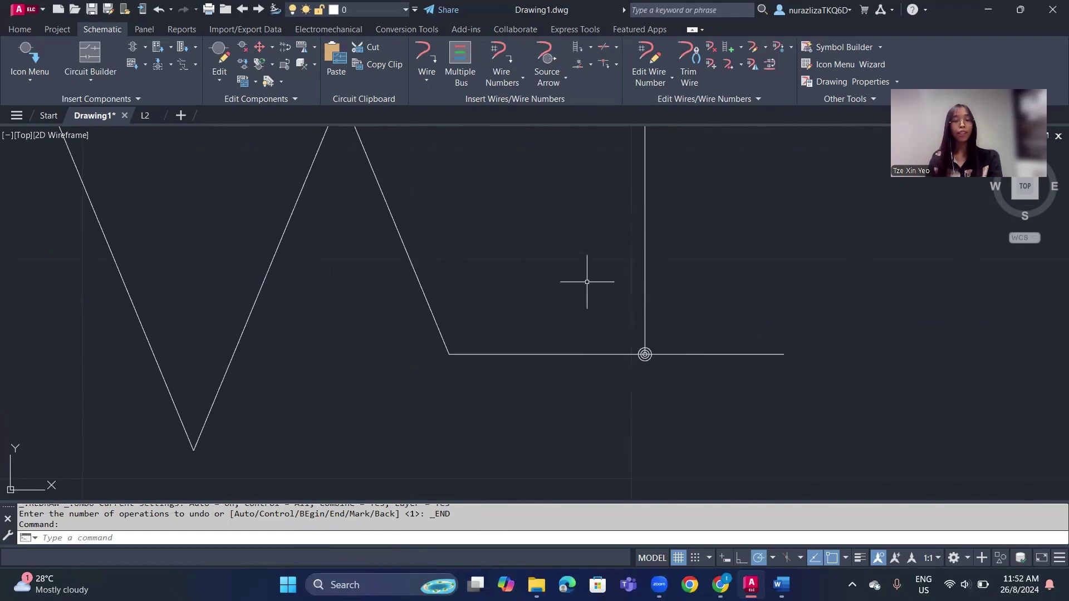
pyautogui.scroll(-2, 585, 287)
pyautogui.moveTo(498, 267); pyautogui.dragTo(529, 249, button='middle')
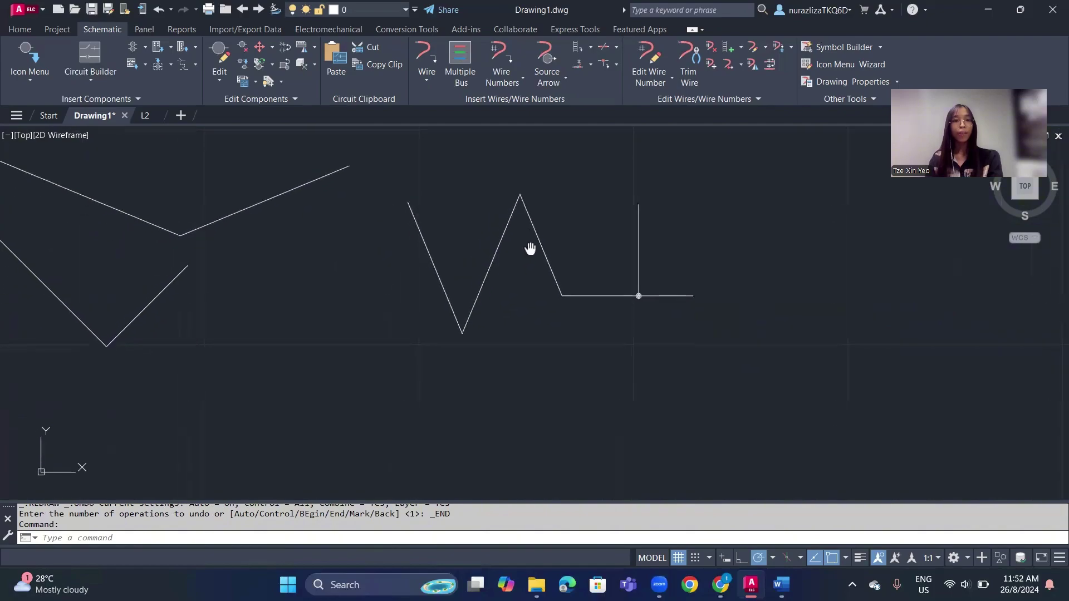
pyautogui.scroll(2, 529, 248)
# Draw a 22.5 Degree wire in the empty area below, with two sloped segments fixed by Continue (C), a vertical drop and a horizontal run.
pyautogui.click(416, 73)
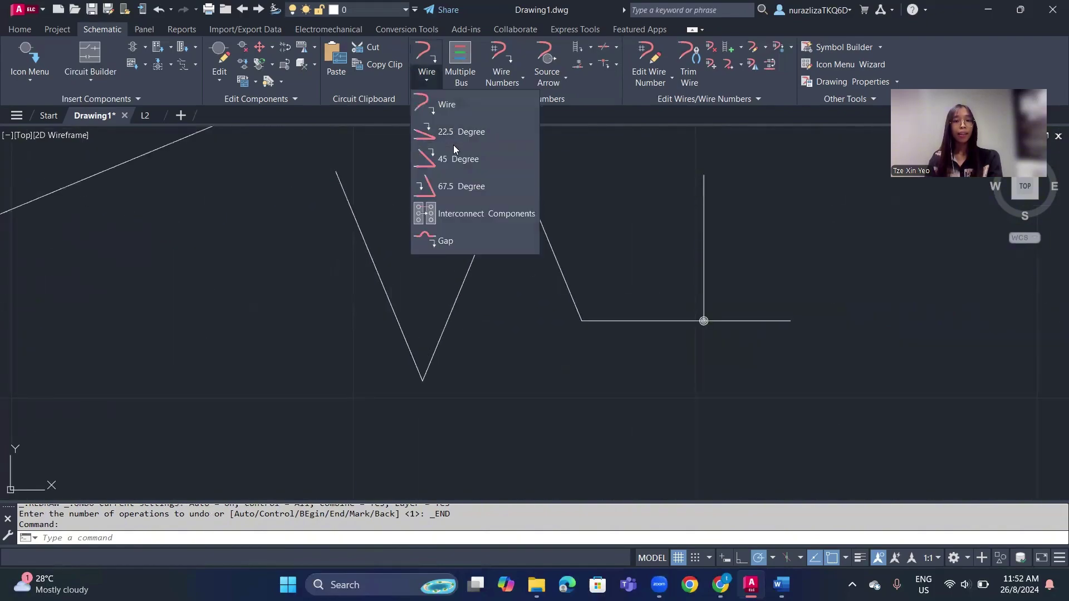
pyautogui.click(457, 133)
pyautogui.scroll(-2, 416, 239)
pyautogui.moveTo(416, 240)
pyautogui.mouseDown(button='middle')
pyautogui.moveTo(507, 119)
pyautogui.moveTo(490, 105)
pyautogui.moveTo(432, 102)
pyautogui.mouseUp(button='middle')
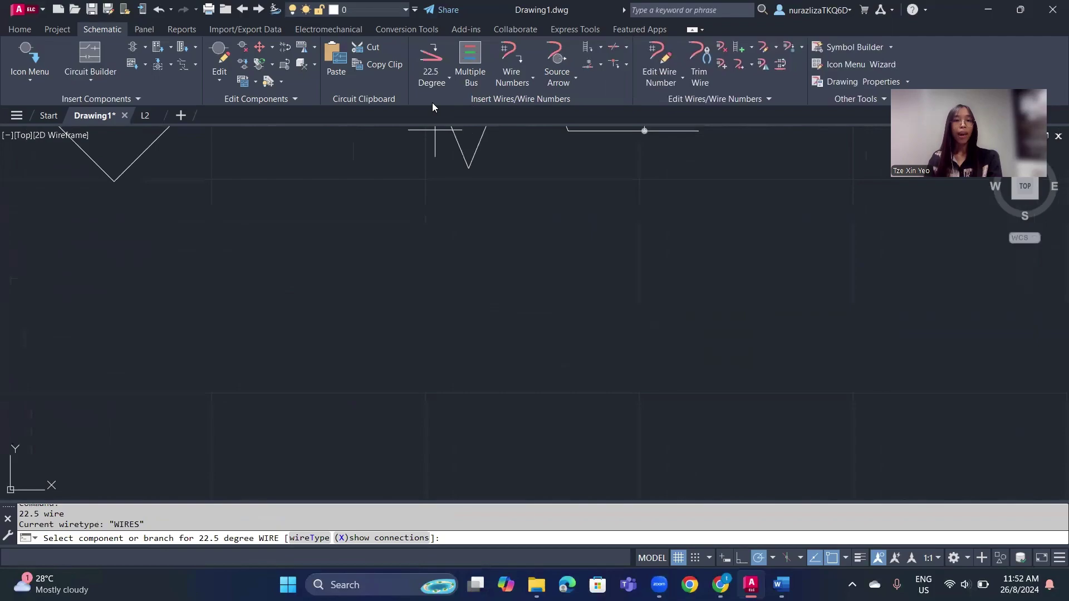
pyautogui.click(267, 255)
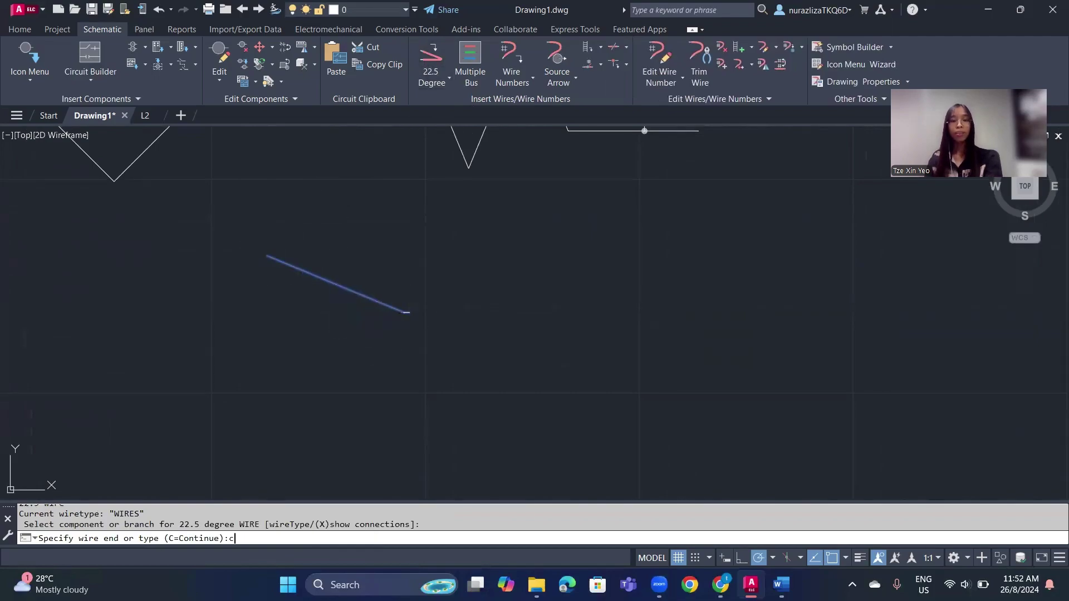
pyautogui.write('c')
pyautogui.press('Return')
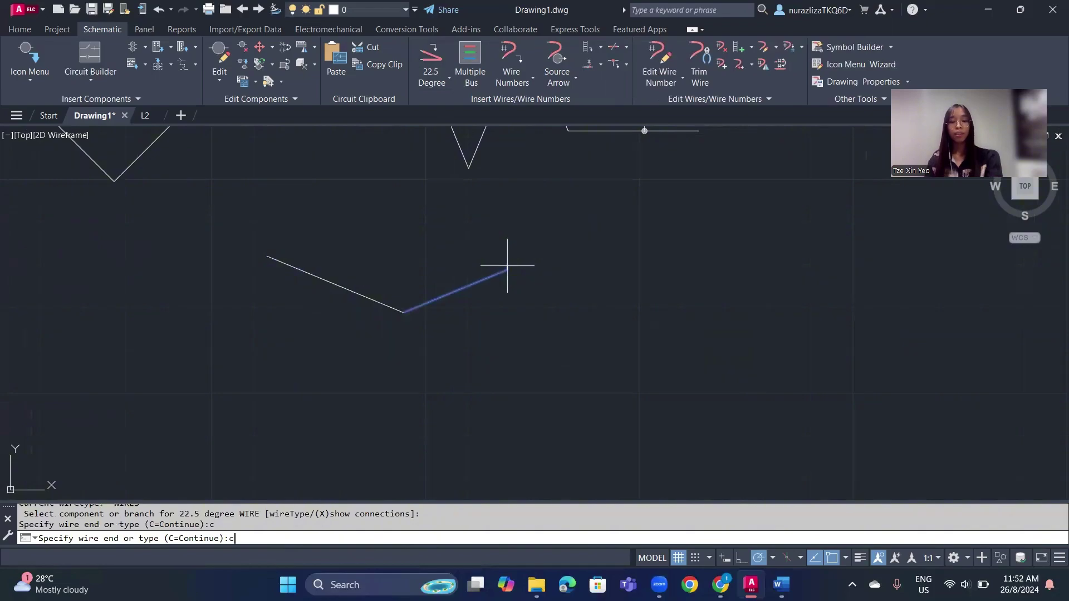
pyautogui.write('c')
pyautogui.press('Return')
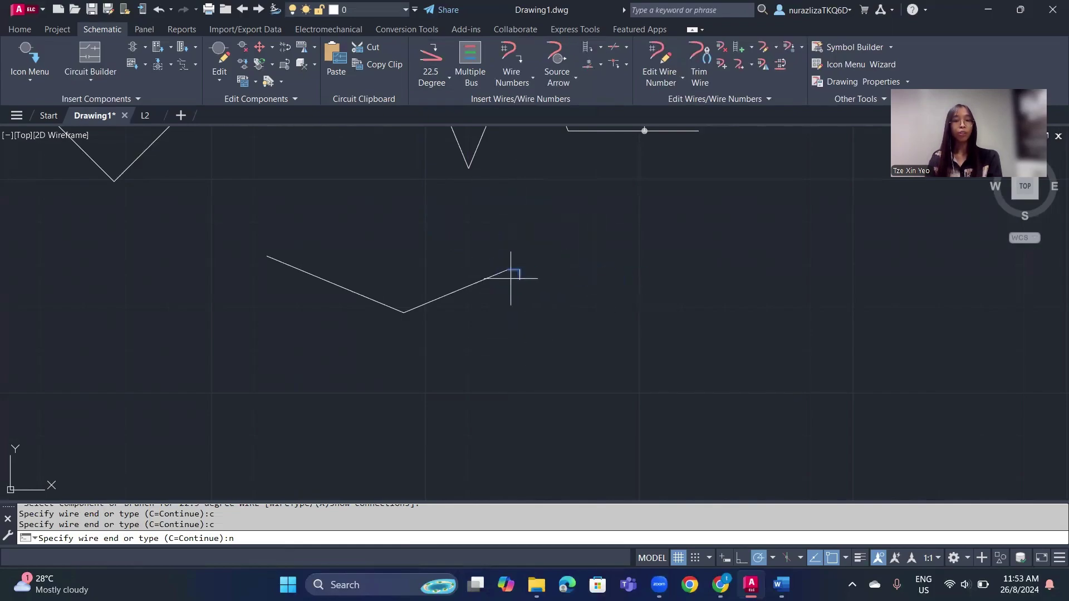
pyautogui.click(507, 321)
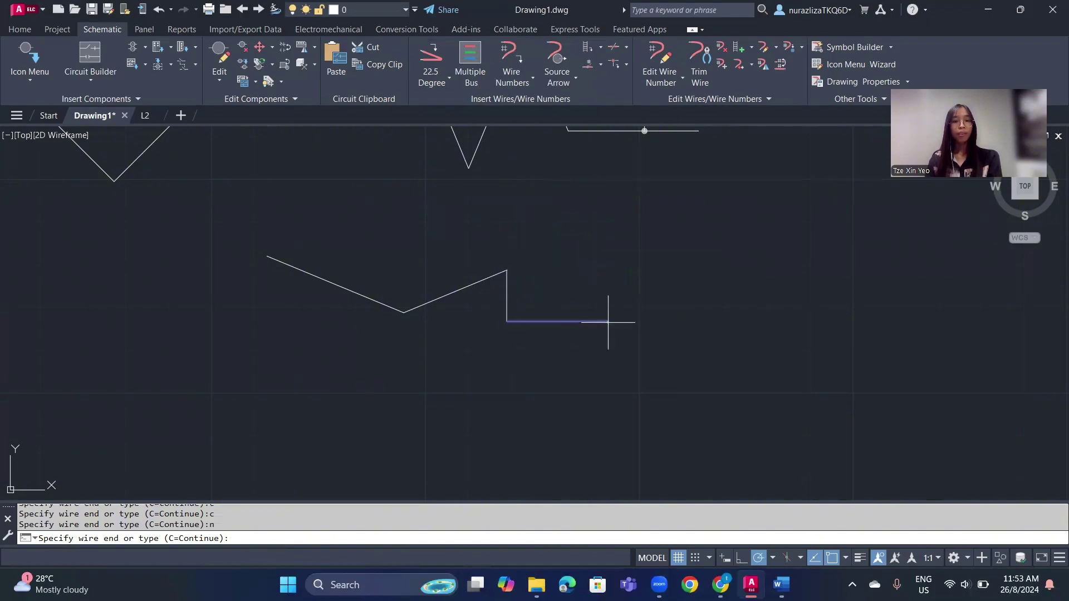
pyautogui.click(610, 321)
pyautogui.press('Escape')
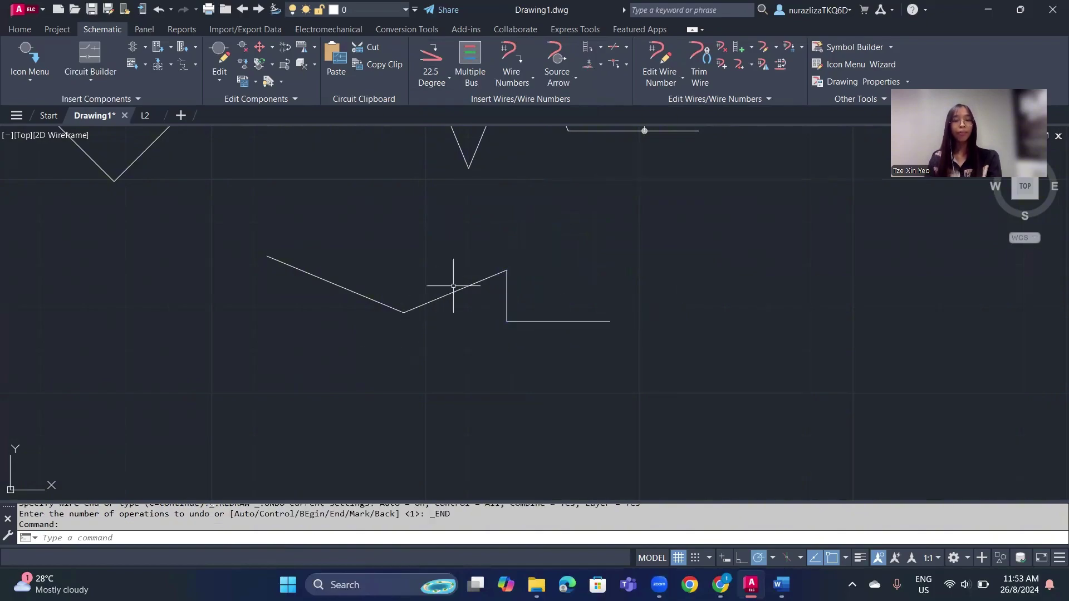
# Draw a stepped standard Wire beside the 22.5-degree one, starting vertical (V), forcing a horizontal start (H) on the upper run, and ending with a short vertical rise.
pyautogui.click(417, 82)
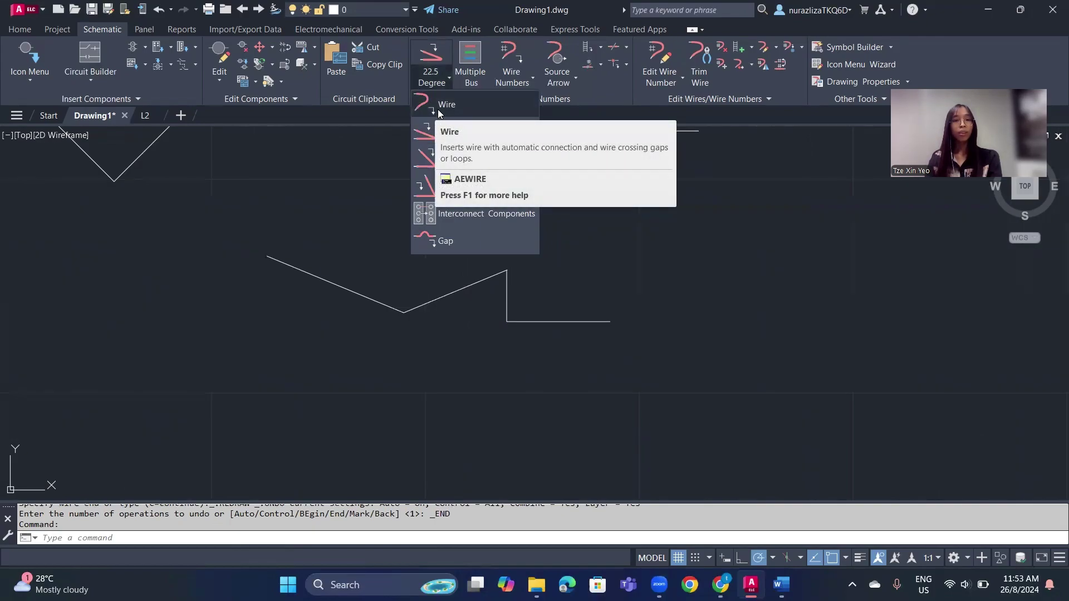
pyautogui.click(440, 111)
pyautogui.click(616, 255)
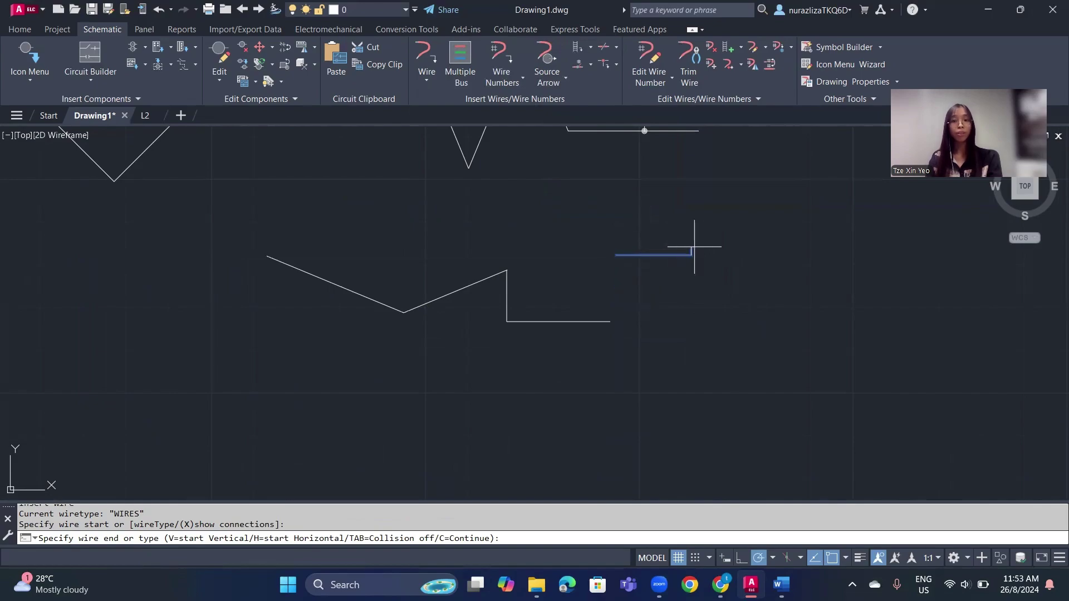
pyautogui.write('h')
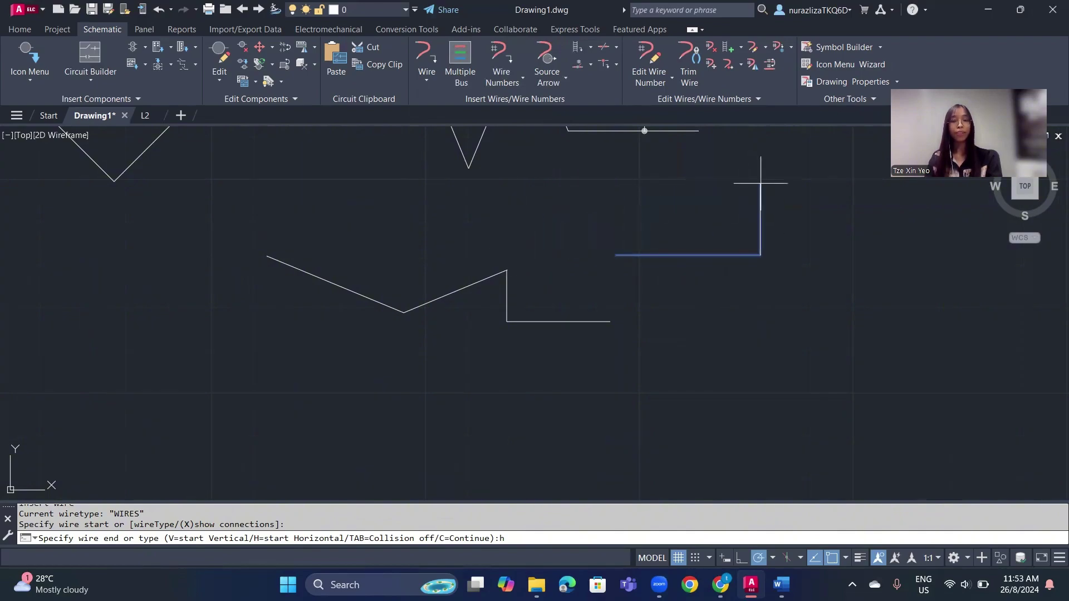
pyautogui.write('v')
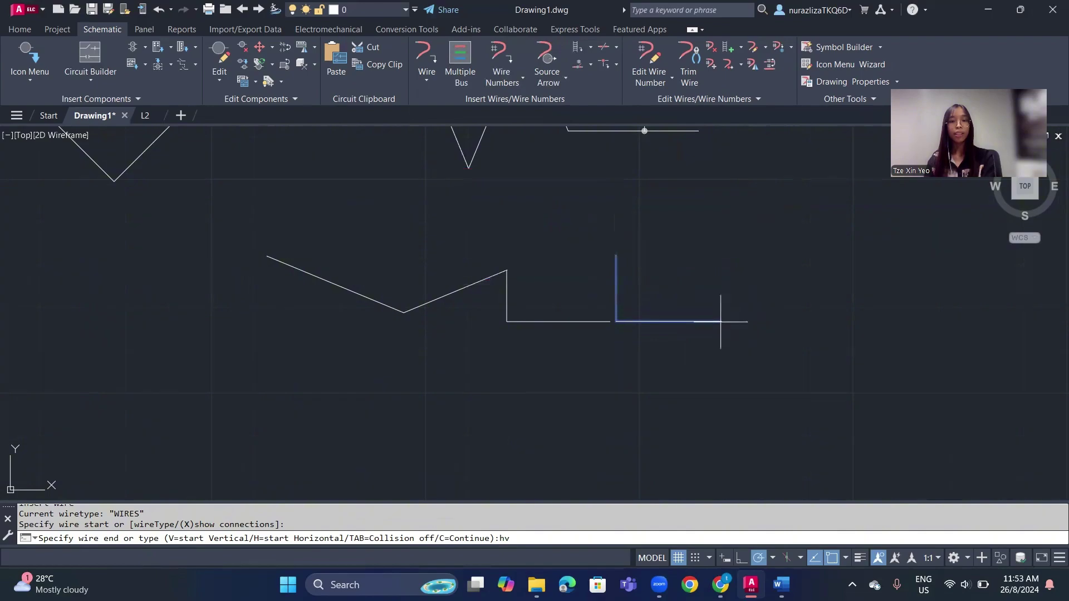
pyautogui.click(722, 343)
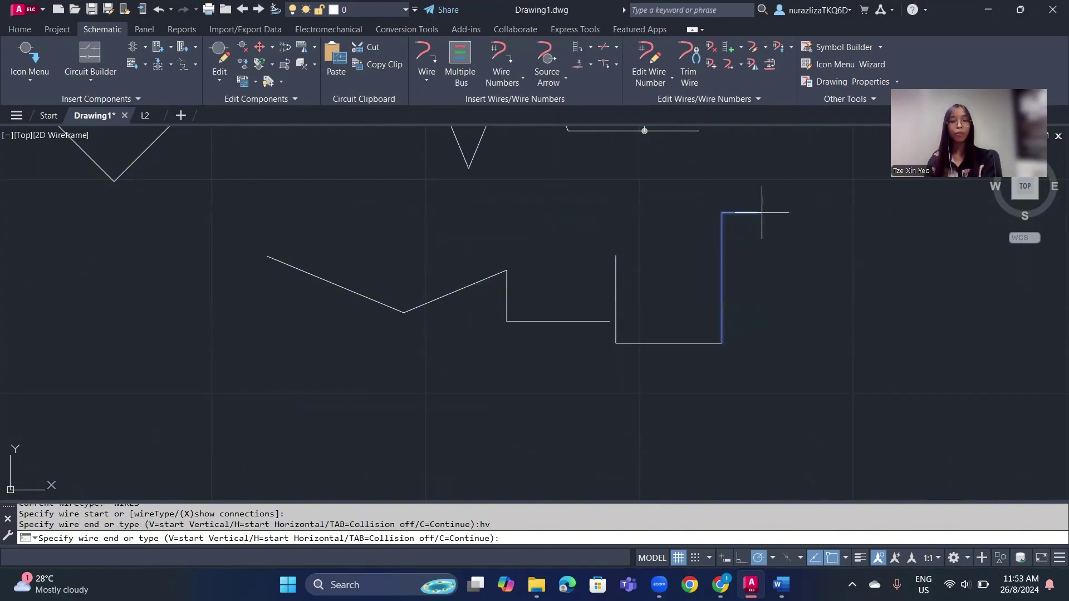
pyautogui.click(762, 212)
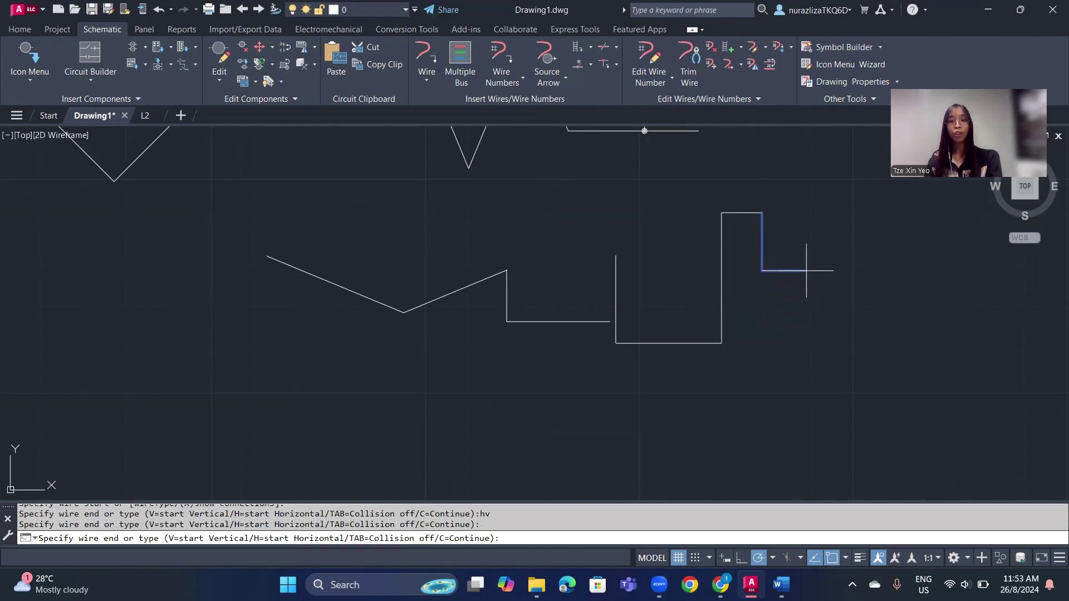
pyautogui.write('h')
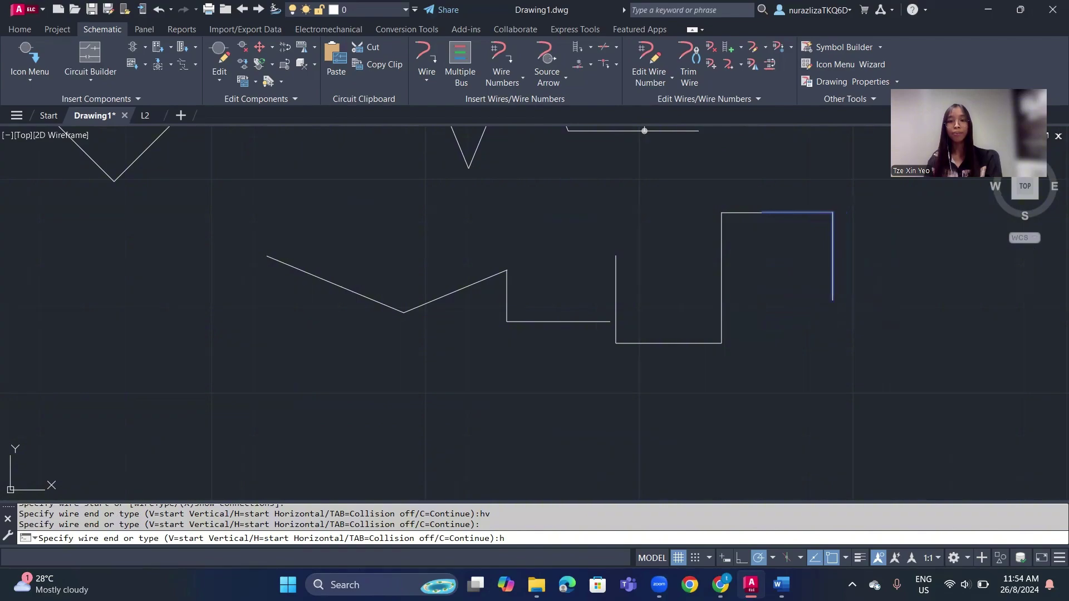
pyautogui.click(832, 299)
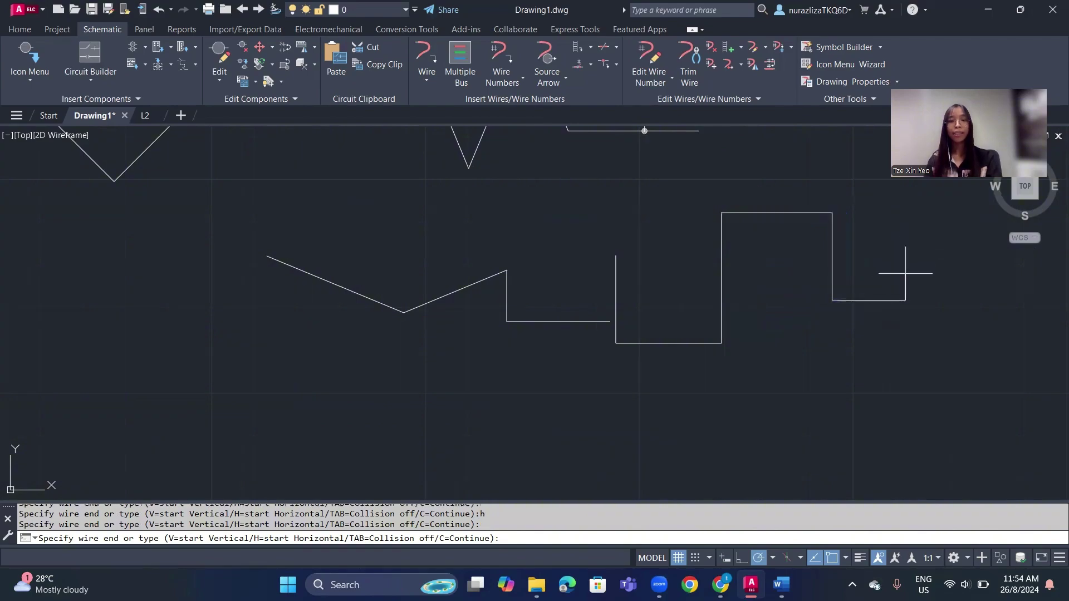
pyautogui.press('Escape')
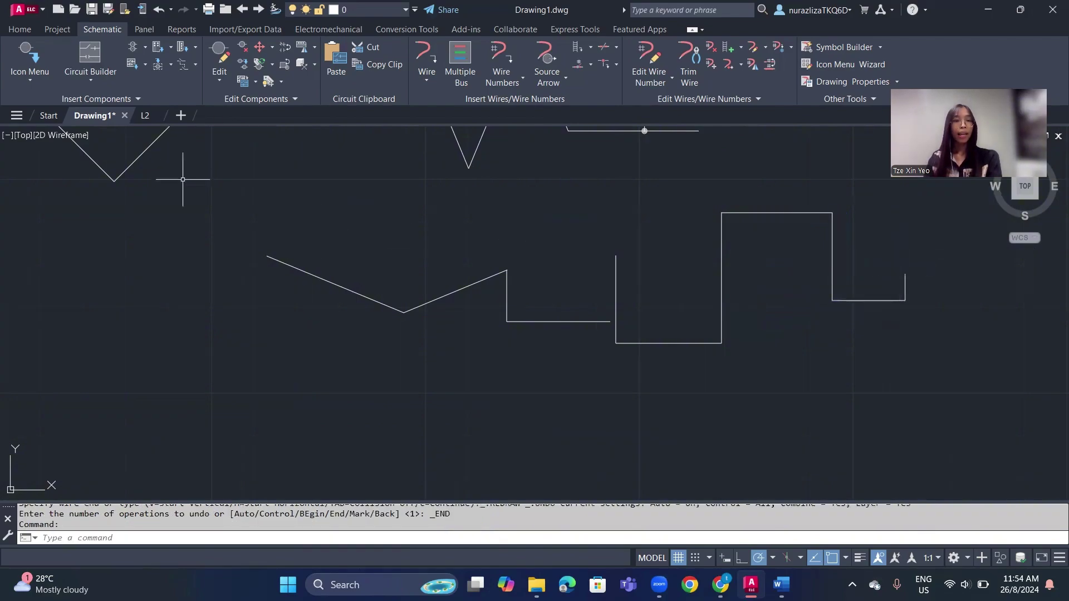
# Switch to drawing L2 and use TRIM to remove the lower wire's section between the two verticals in the Normal Trim example.
pyautogui.click(145, 115)
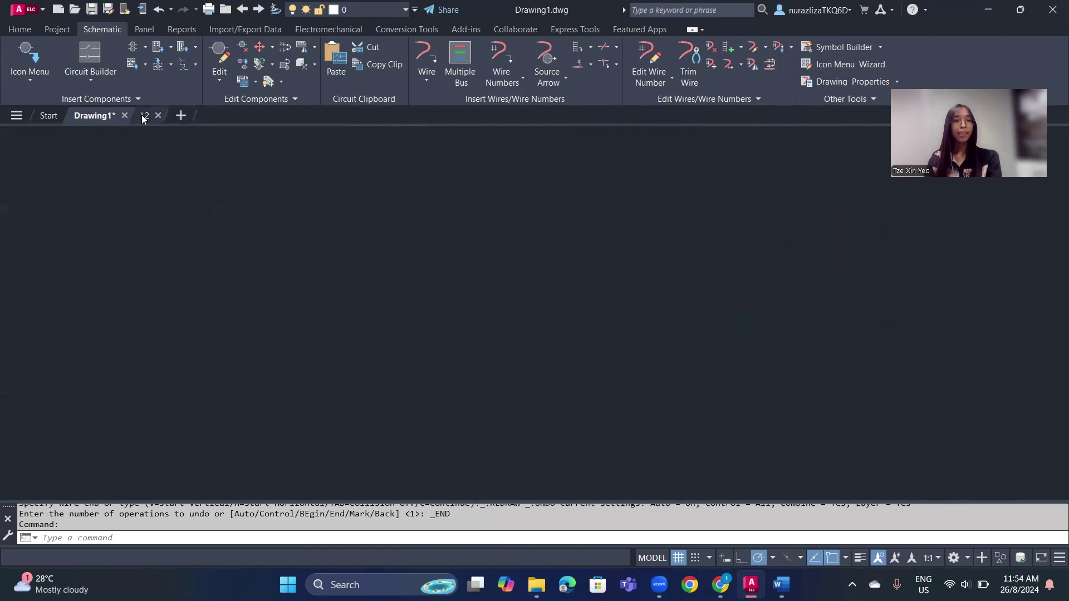
pyautogui.scroll(2, 326, 399)
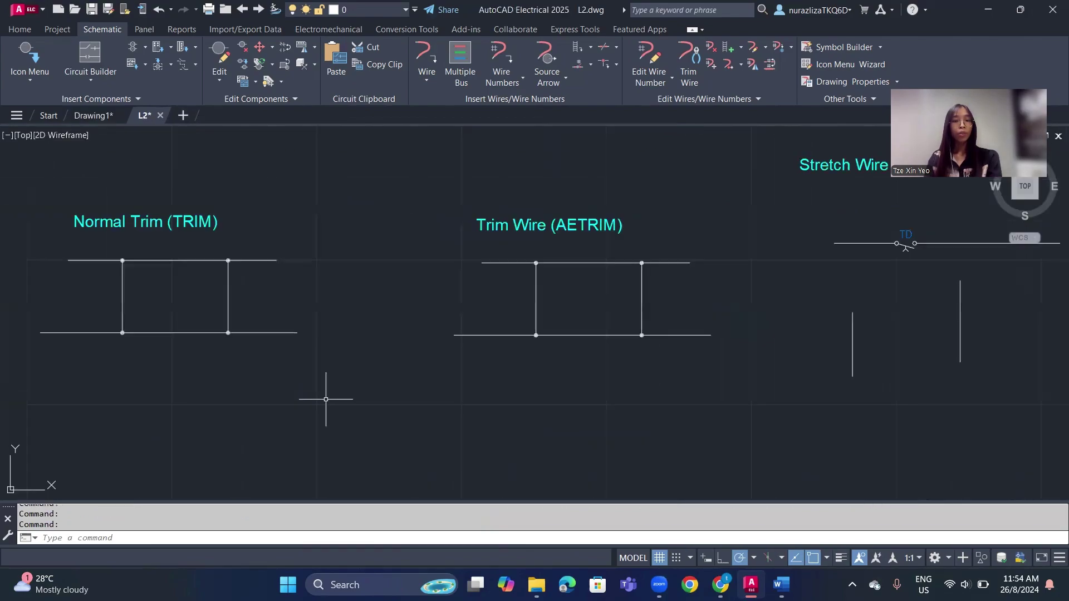
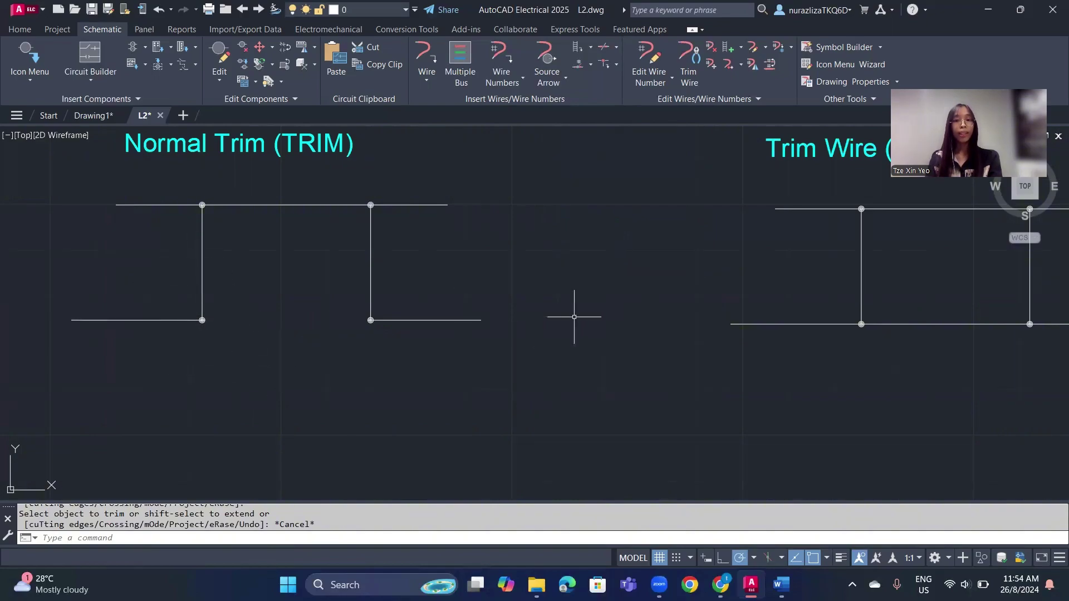
# Remove the lower wire's middle section in the AETRIM example with Trim Wire, and compare its junctions with the Normal Trim example.
pyautogui.moveTo(568, 310)
pyautogui.mouseDown(button='middle')
pyautogui.moveTo(436, 360)
pyautogui.moveTo(396, 310)
pyautogui.mouseUp(button='middle')
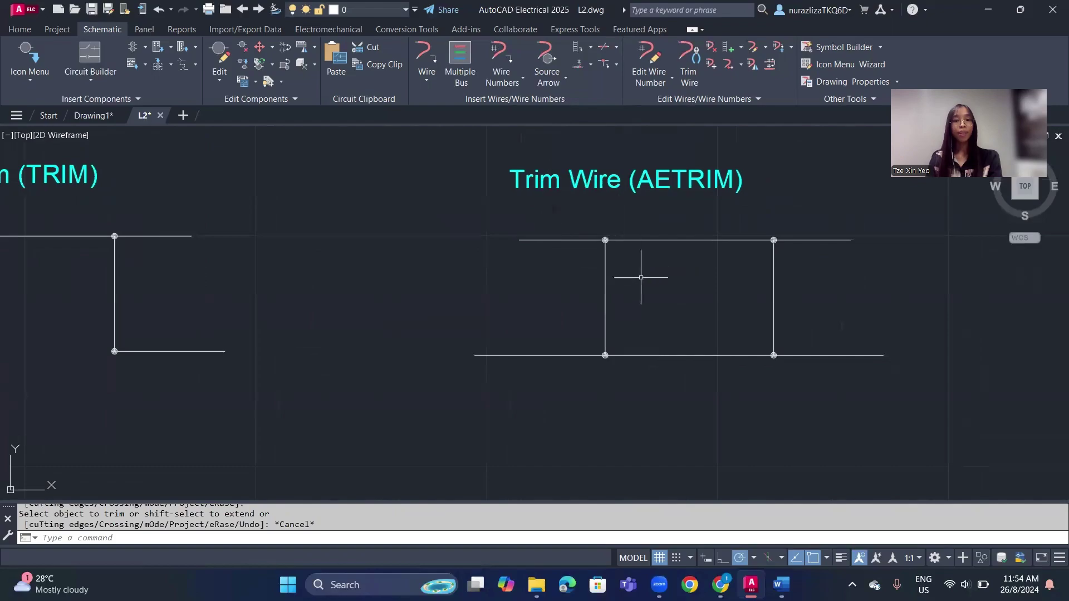
pyautogui.write('aetrim')
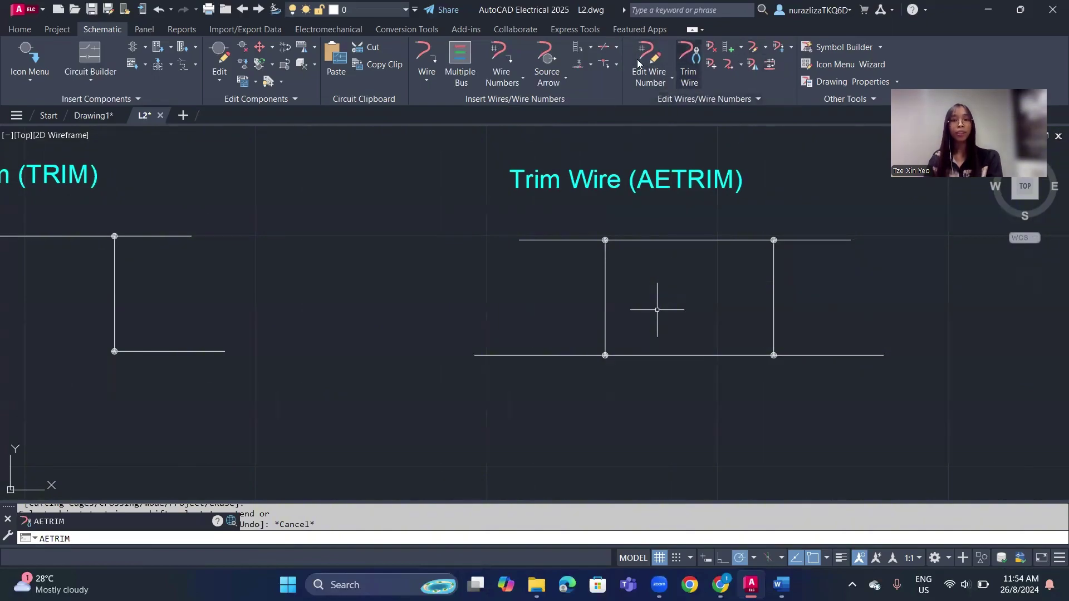
pyautogui.press('Escape')
pyautogui.click(693, 86)
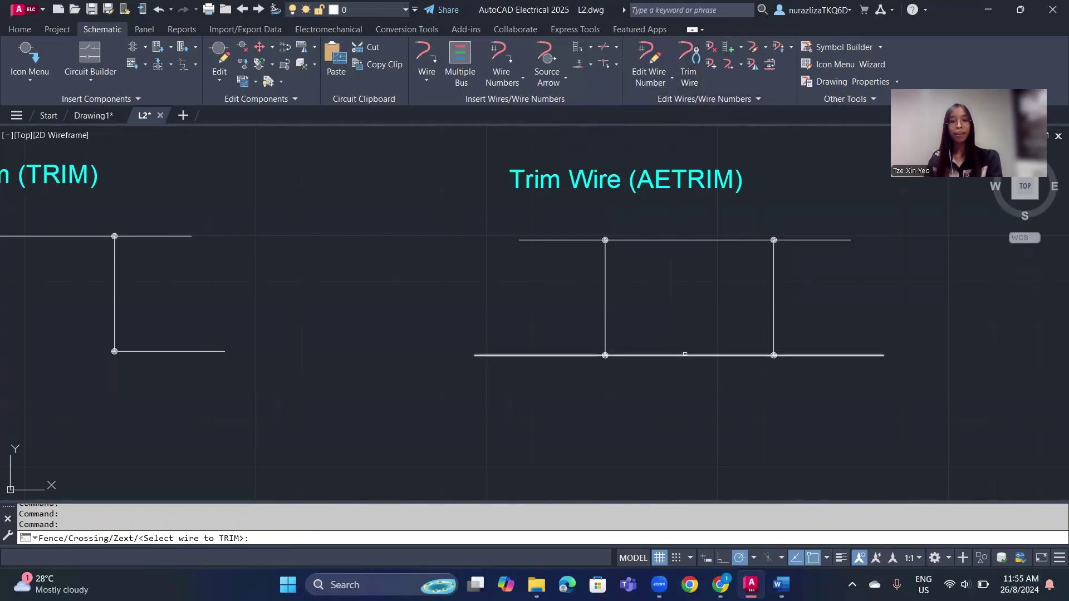
pyautogui.click(685, 355)
pyautogui.press('Return')
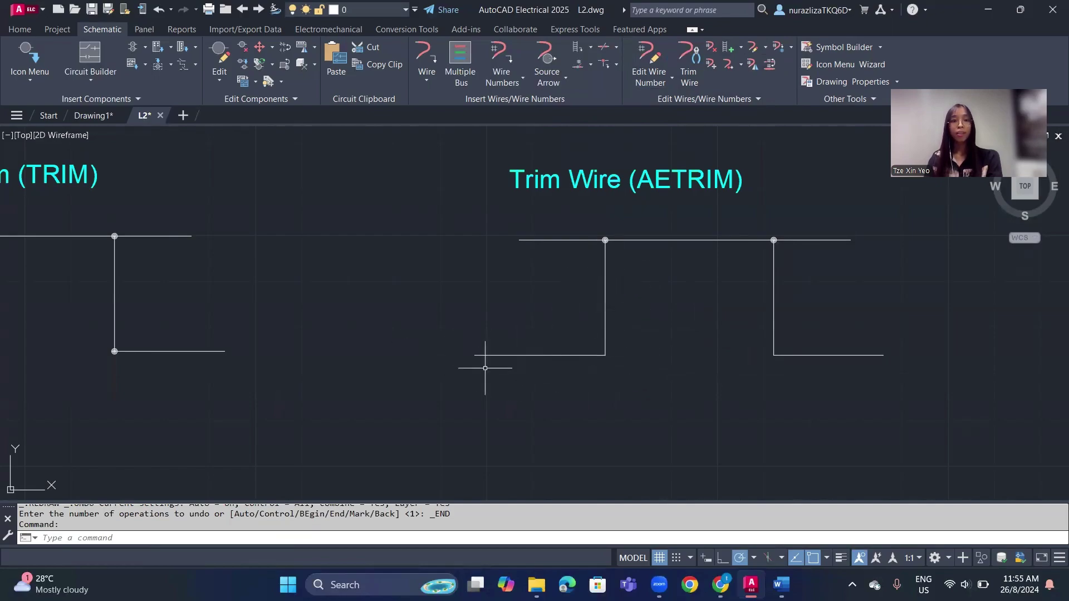
pyautogui.moveTo(489, 363)
pyautogui.mouseDown(button='middle')
pyautogui.moveTo(625, 327)
pyautogui.moveTo(721, 358)
pyautogui.mouseUp(button='middle')
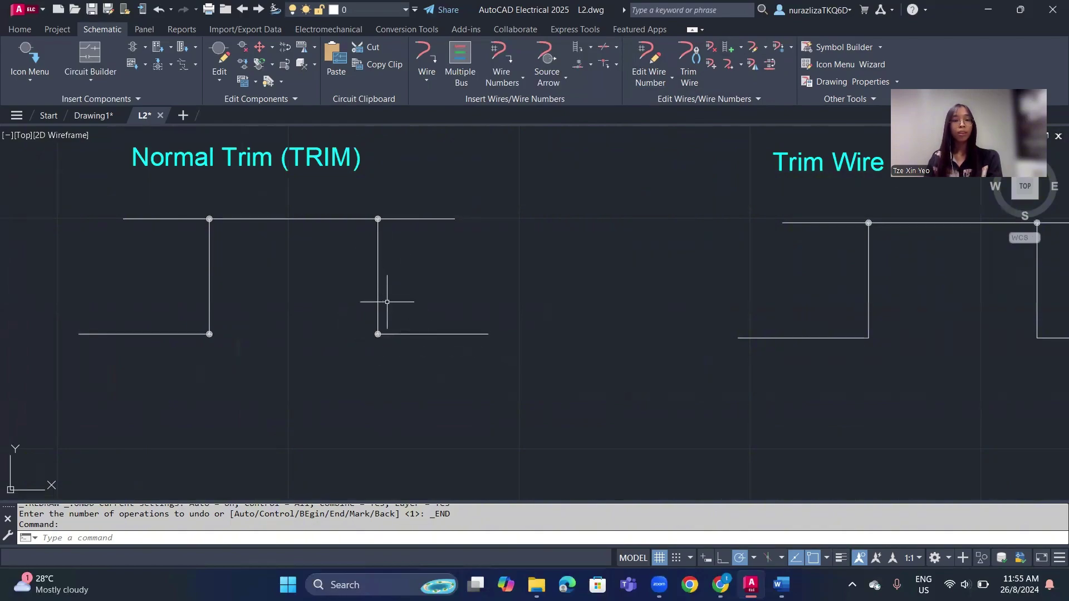
pyautogui.moveTo(631, 321)
pyautogui.mouseDown(button='middle')
pyautogui.moveTo(566, 346)
pyautogui.moveTo(437, 325)
pyautogui.mouseUp(button='middle')
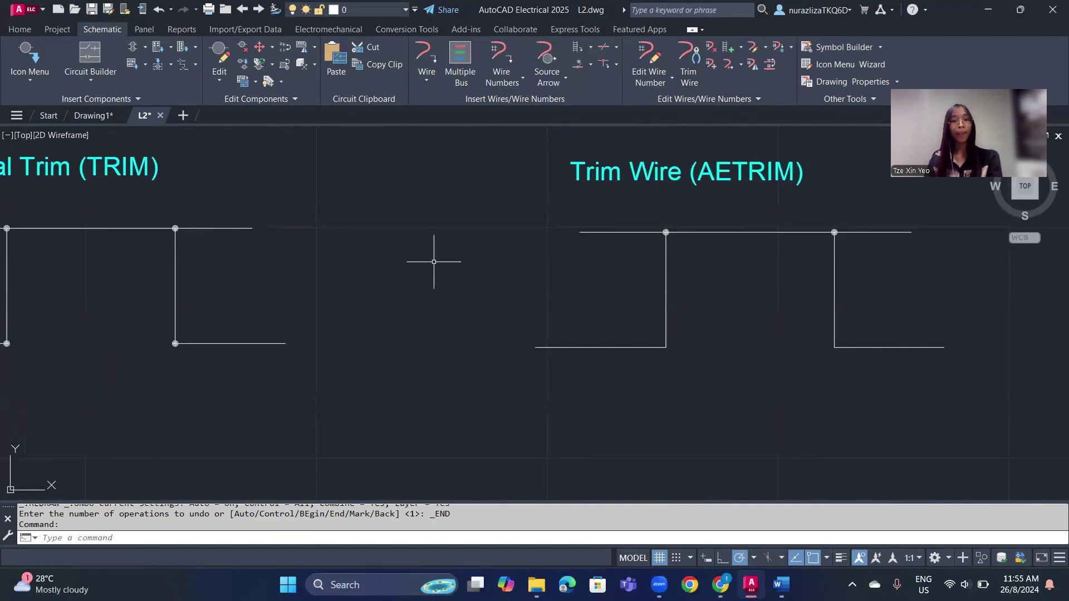
# Stretch the upper ends of both loose vertical wires to the horizontal wire through component TD with Stretch Wire.
pyautogui.scroll(-2, 433, 262)
pyautogui.moveTo(756, 245)
pyautogui.mouseDown(button='middle')
pyautogui.moveTo(490, 267)
pyautogui.moveTo(465, 254)
pyautogui.mouseUp(button='middle')
pyautogui.scroll(2, 465, 254)
pyautogui.scroll(-2, 677, 336)
pyautogui.moveTo(677, 336)
pyautogui.mouseDown(button='middle')
pyautogui.moveTo(647, 339)
pyautogui.moveTo(571, 310)
pyautogui.mouseUp(button='middle')
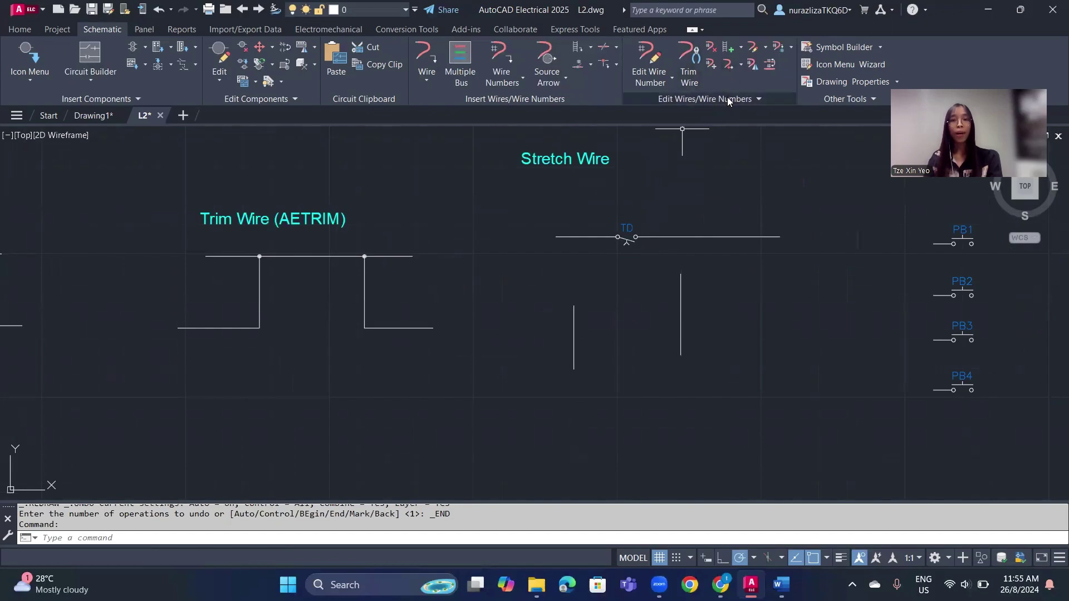
pyautogui.click(728, 67)
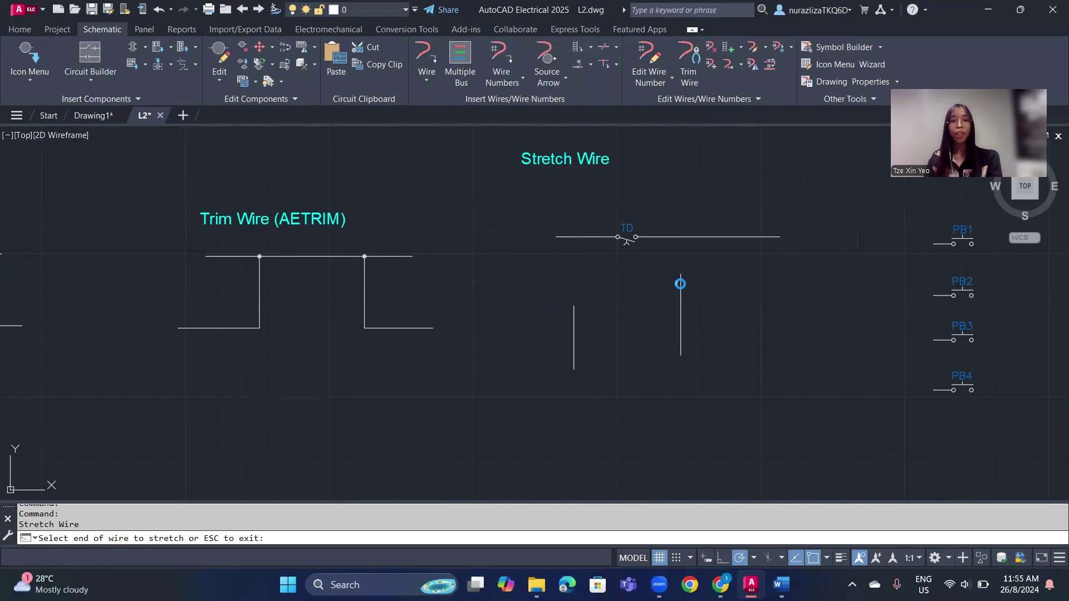
pyautogui.click(680, 279)
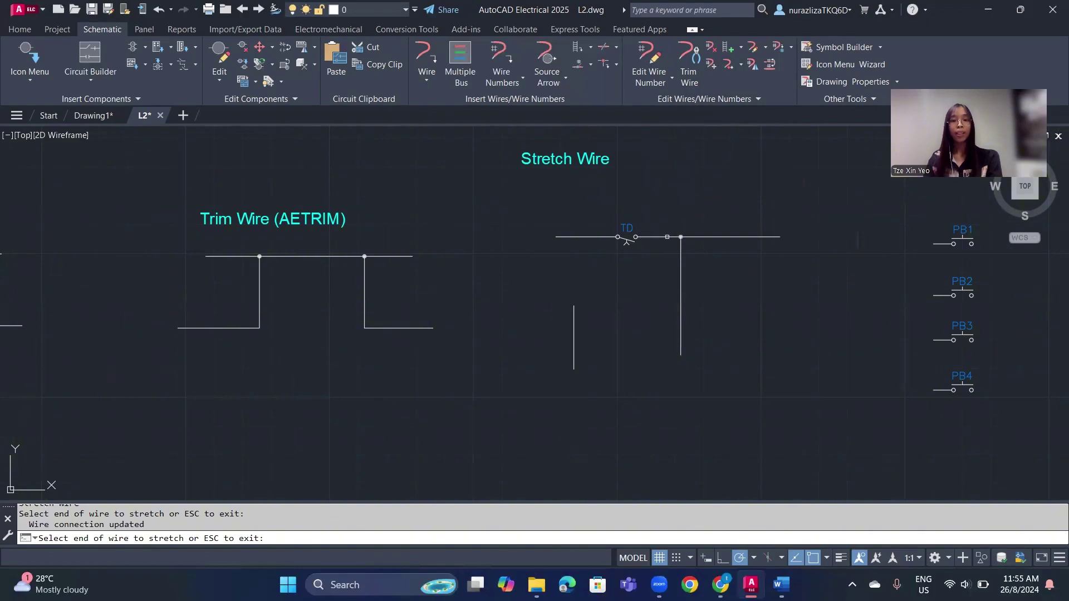
pyautogui.scroll(2, 691, 245)
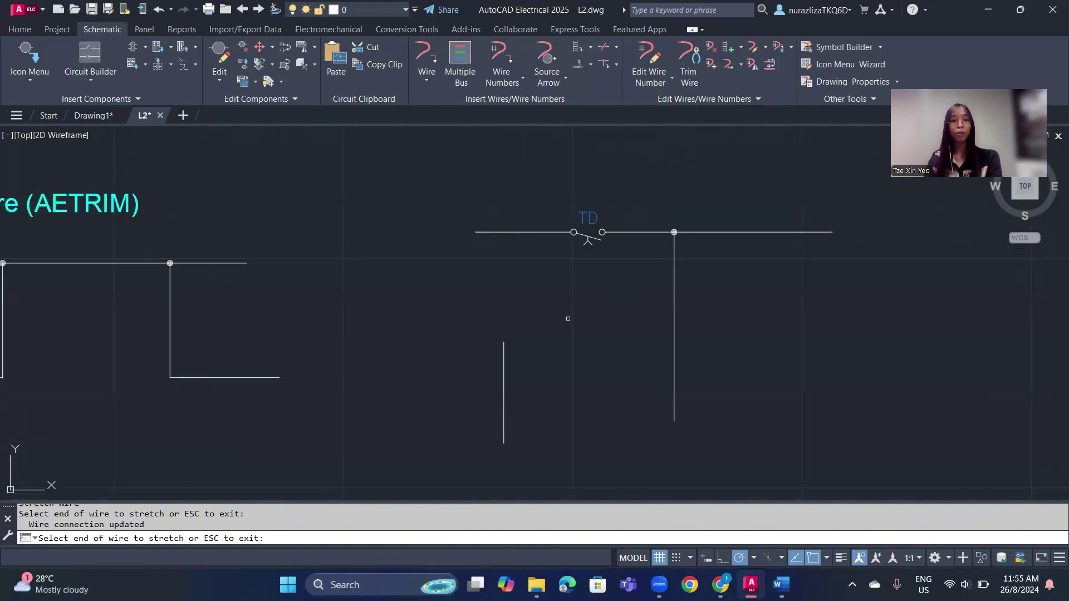
pyautogui.click(504, 348)
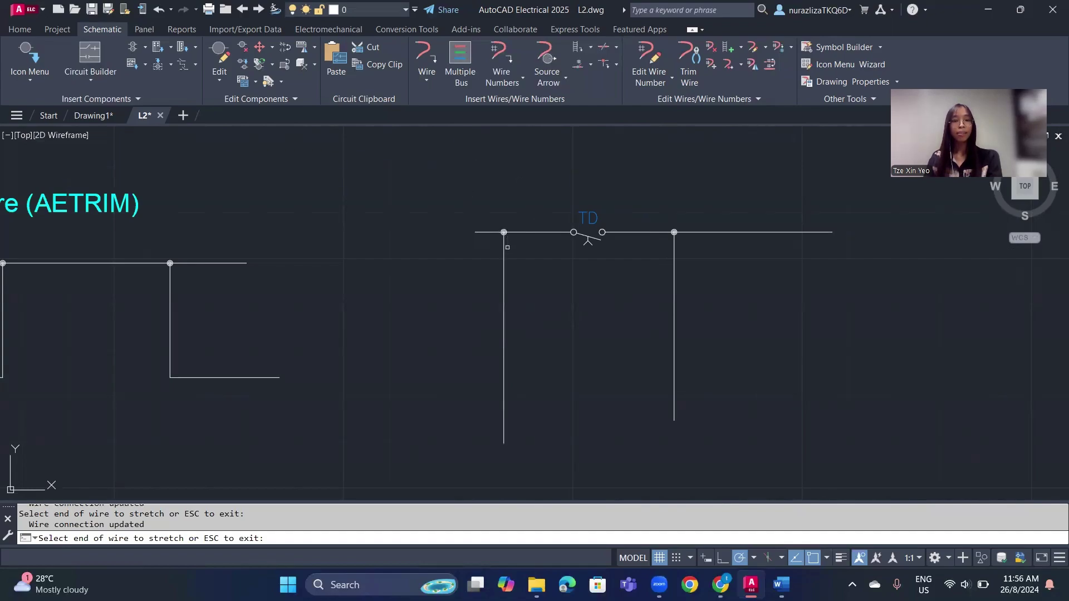
pyautogui.press('Escape')
# Configure a Multiple Wire Bus with 0.75 horizontal and vertical spacing, starting at Empty Space, Go Horizontal, with 3 wires.
pyautogui.scroll(-2, 598, 310)
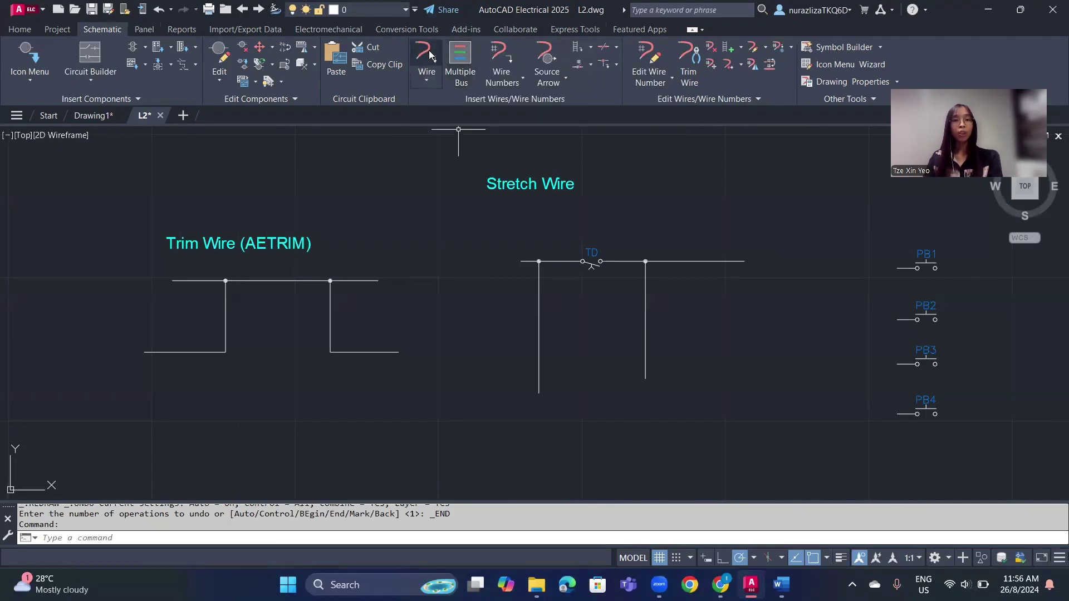
pyautogui.click(460, 57)
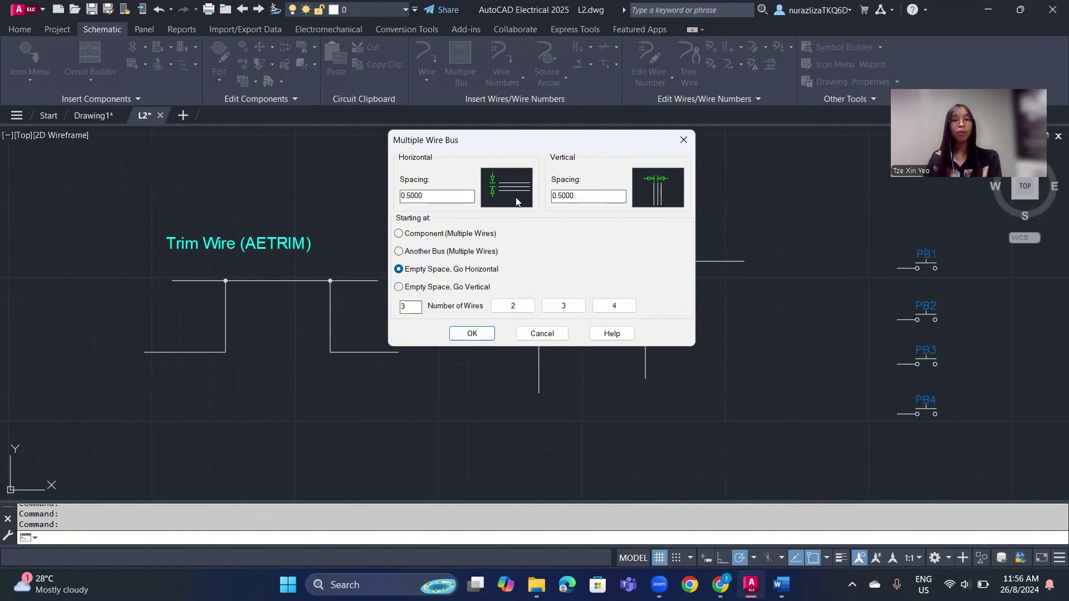
pyautogui.moveTo(447, 194); pyautogui.dragTo(286, 199)
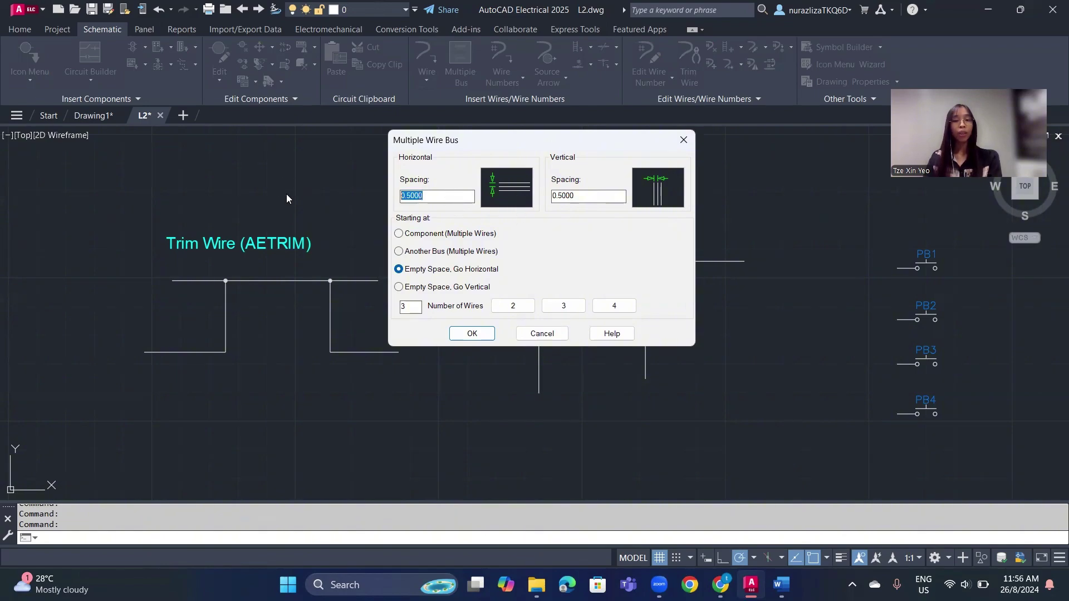
pyautogui.write('0')
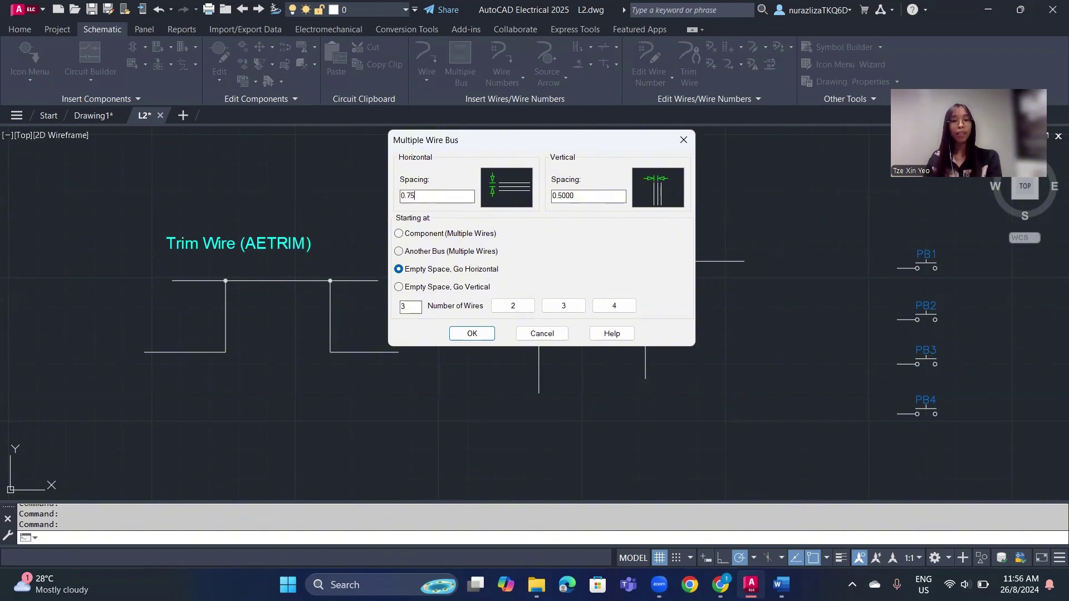
pyautogui.moveTo(582, 199); pyautogui.dragTo(542, 197)
pyautogui.write('0.')
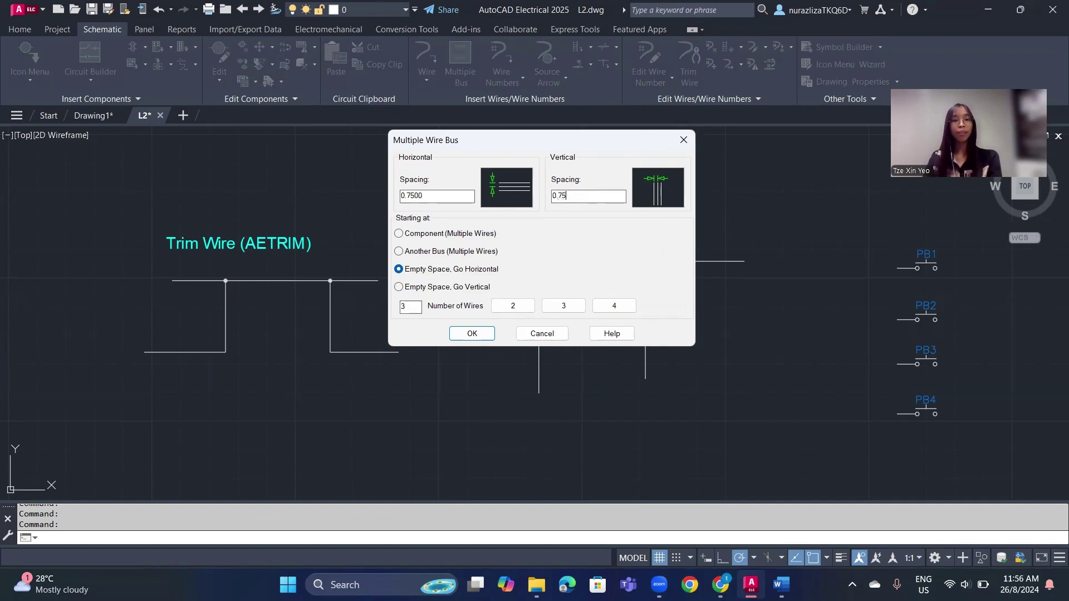
pyautogui.write('75')
pyautogui.click(555, 233)
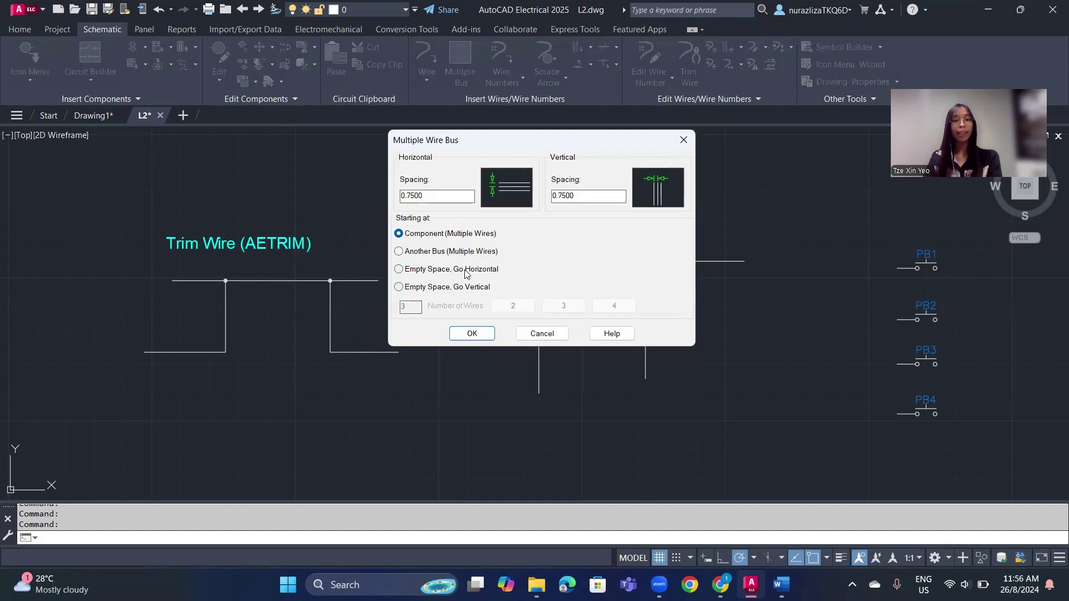
pyautogui.click(419, 271)
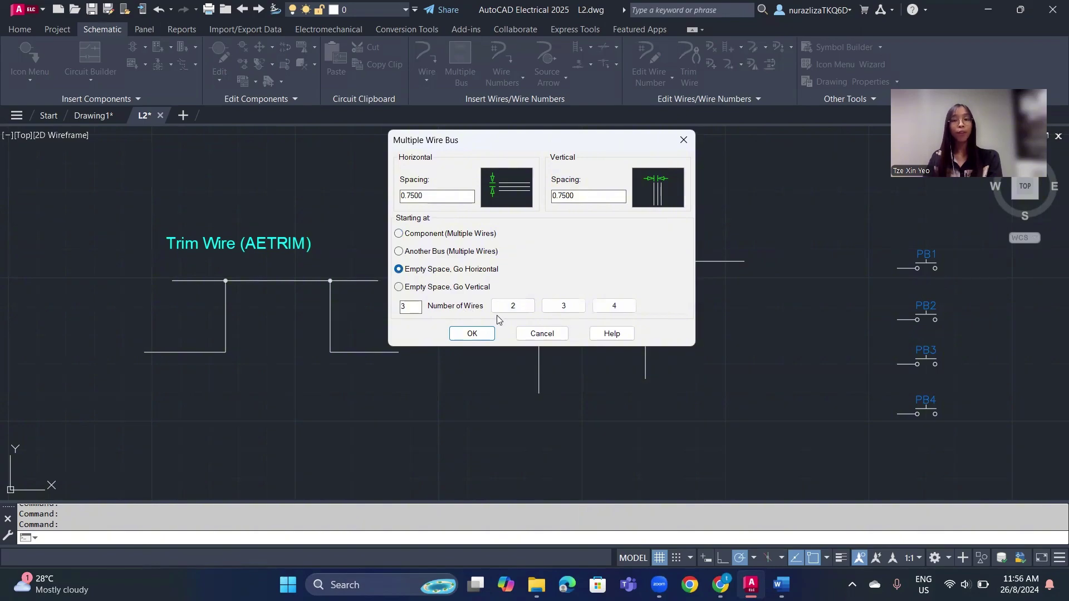
pyautogui.click(629, 309)
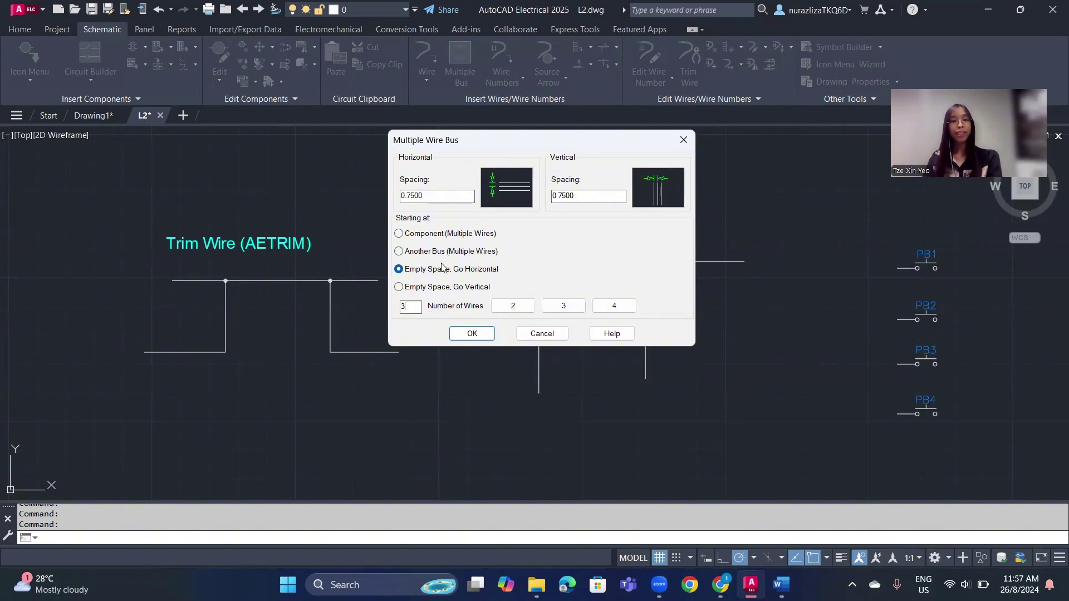
pyautogui.click(472, 334)
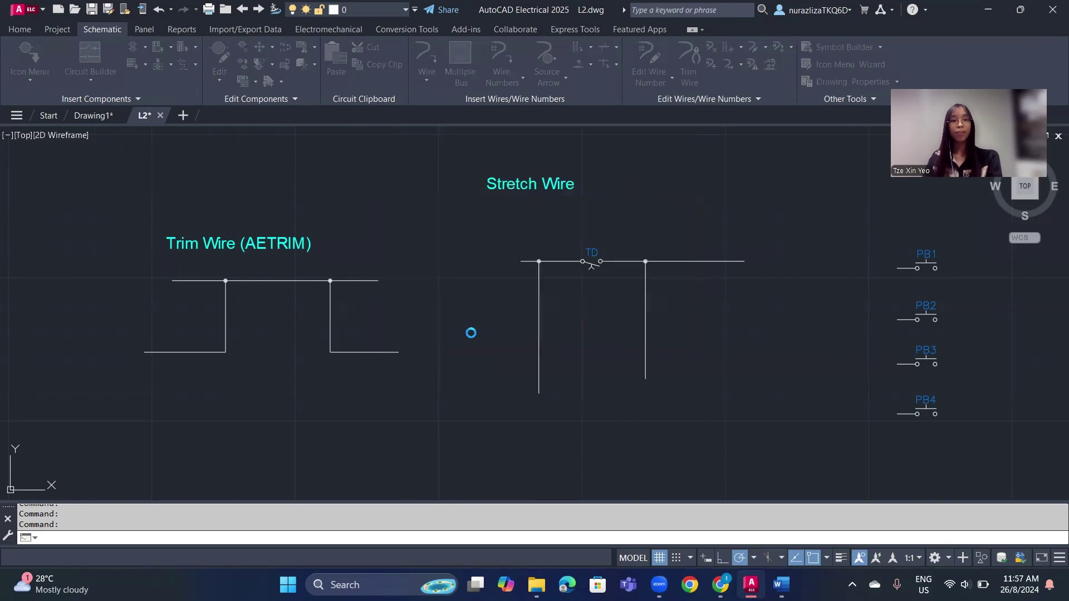
# Place the three-wire bus in the empty area below the push buttons, running horizontally and turning down at its far end.
pyautogui.moveTo(657, 360); pyautogui.dragTo(179, 162, button='middle')
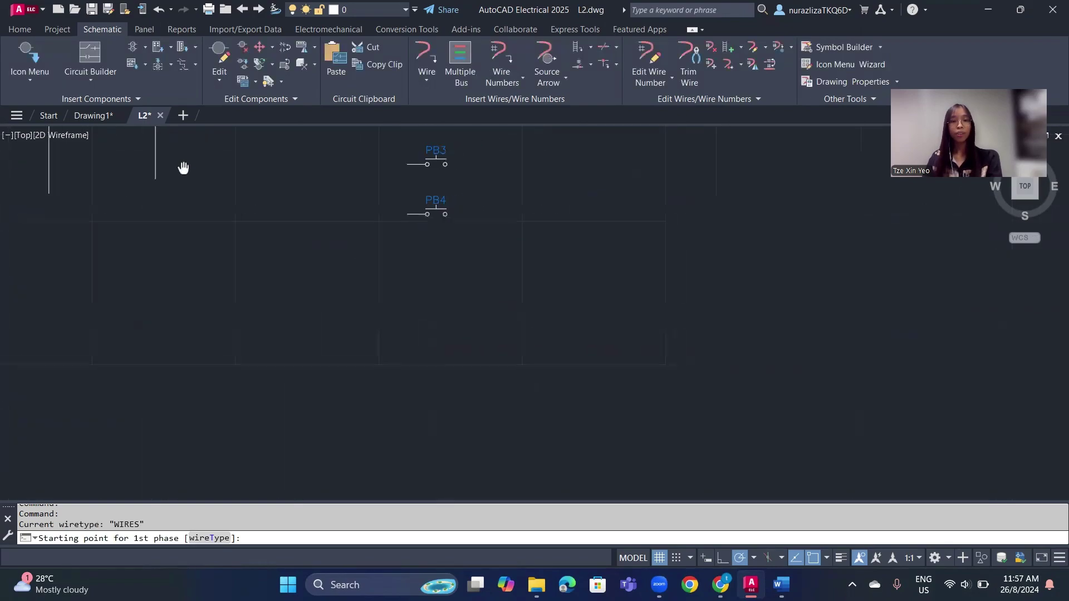
pyautogui.click(298, 316)
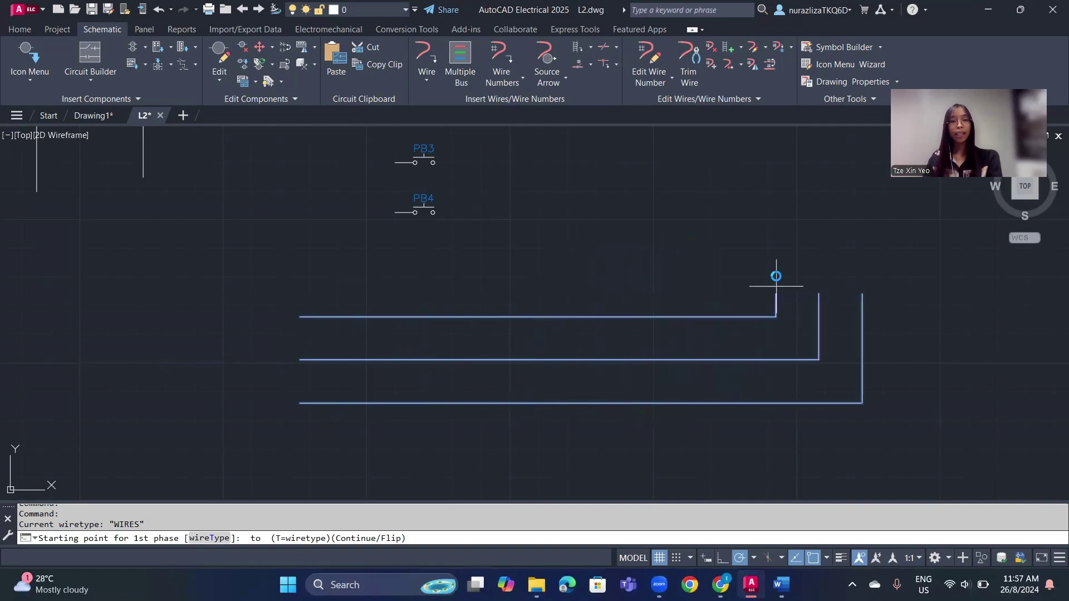
pyautogui.click(787, 454)
pyautogui.moveTo(787, 436); pyautogui.dragTo(705, 303, button='middle')
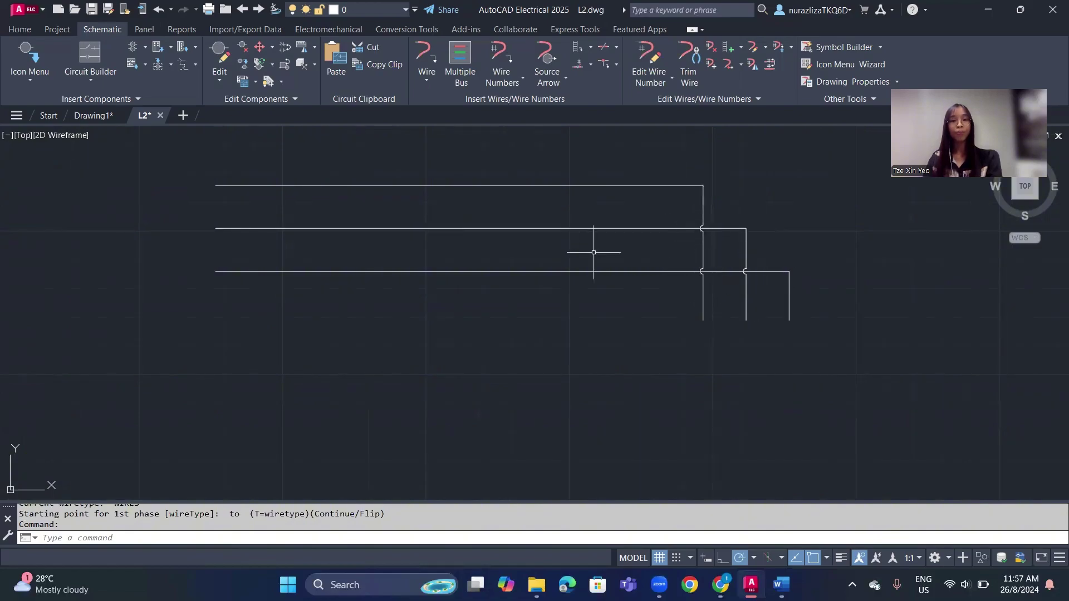
# Insert a second three-wire horizontal bus below the first, turning down and doubling back horizontally with Continue (C).
pyautogui.click(460, 59)
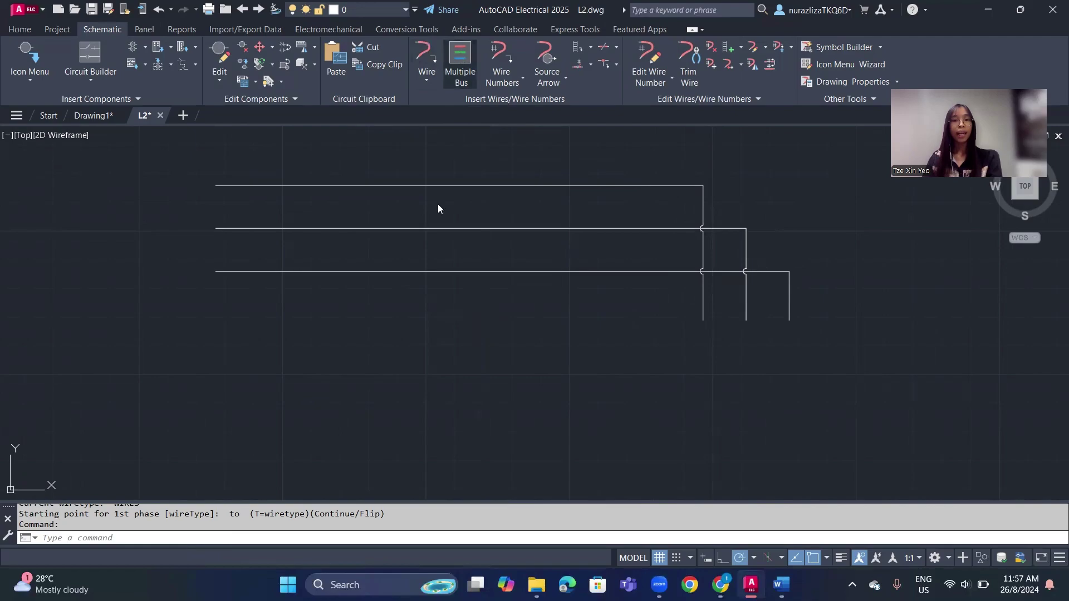
pyautogui.click(513, 347)
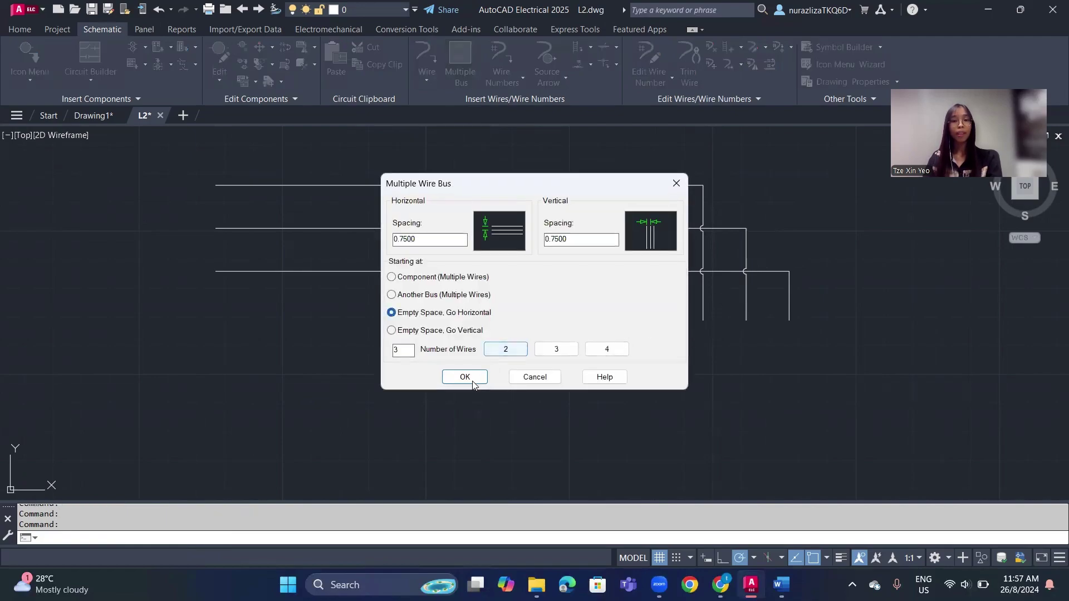
pyautogui.click(467, 377)
pyautogui.moveTo(444, 365); pyautogui.dragTo(405, 262, button='middle')
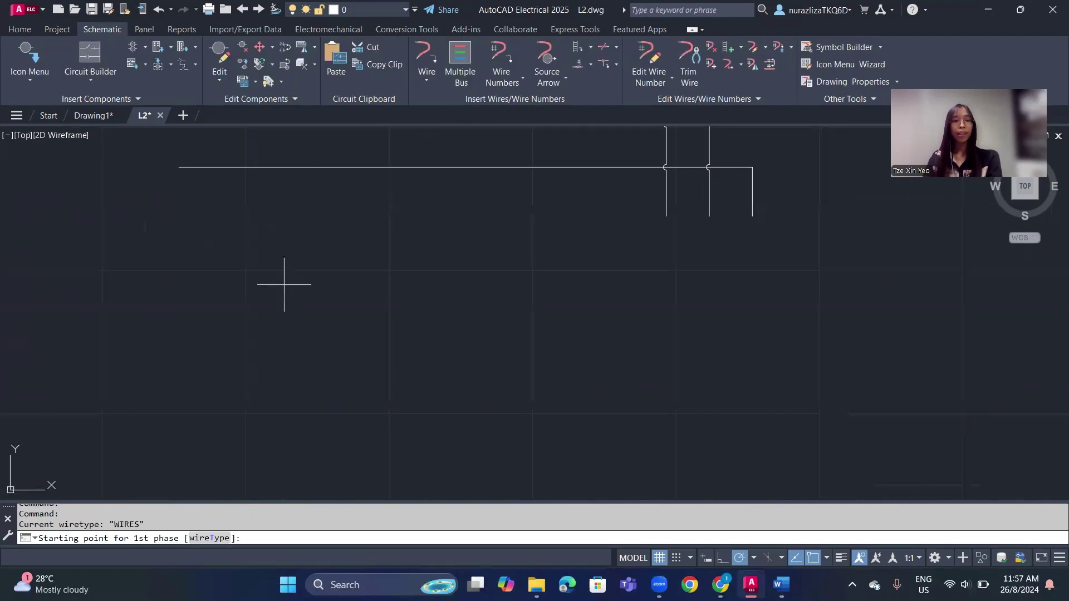
pyautogui.click(192, 321)
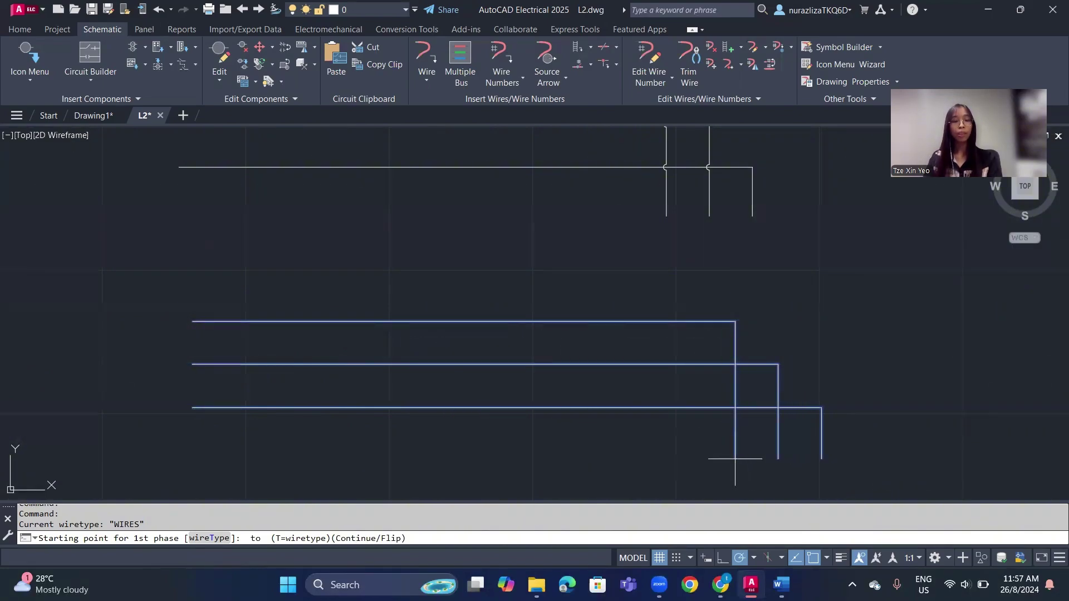
pyautogui.write('c')
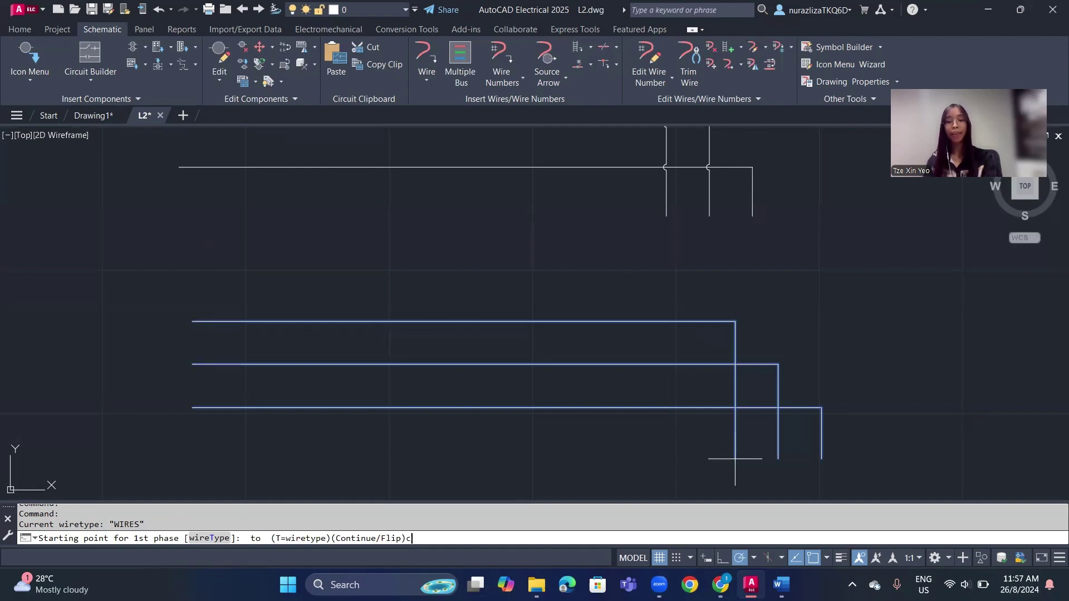
pyautogui.press('Return')
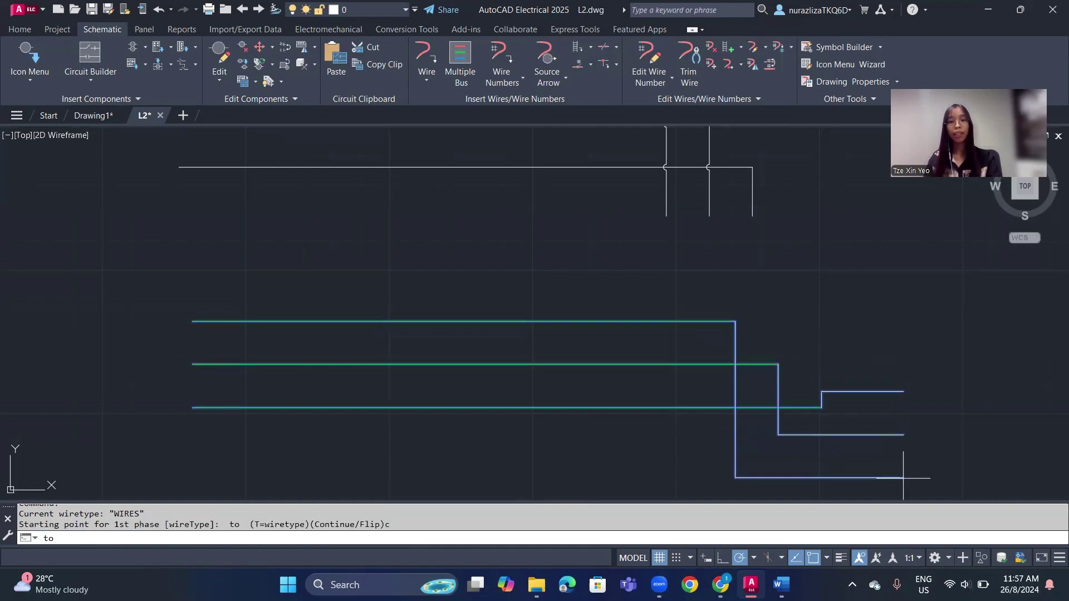
pyautogui.moveTo(897, 477); pyautogui.dragTo(762, 364, button='middle')
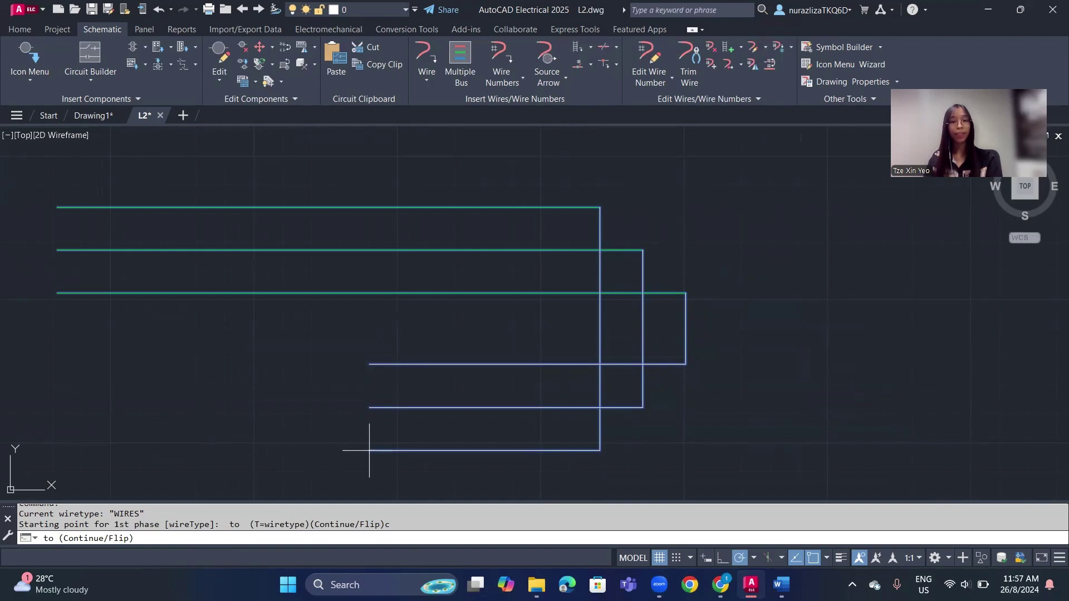
pyautogui.click(369, 450)
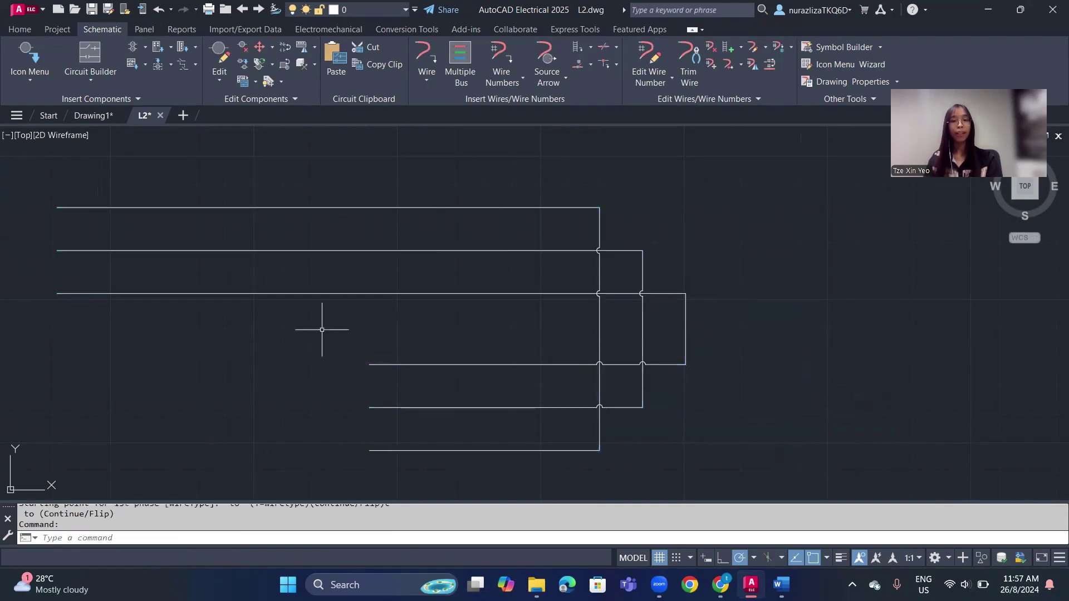
pyautogui.click(554, 333)
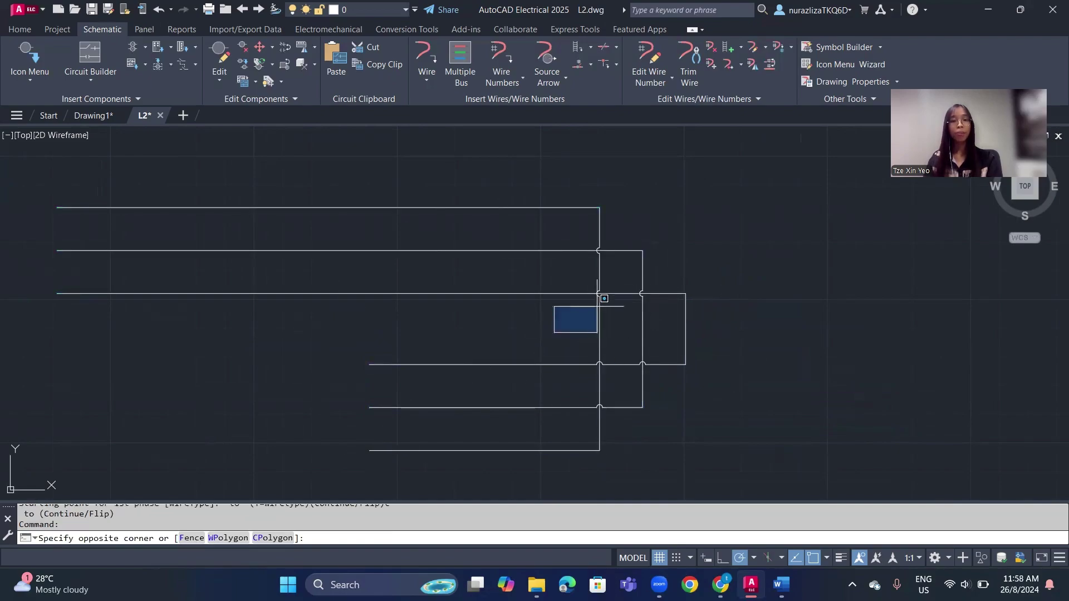
# Insert another three-wire horizontal bus in empty space below, turning down and doubling back, with Flip (F) and Continue (C) nesting the wires.
pyautogui.press('Escape')
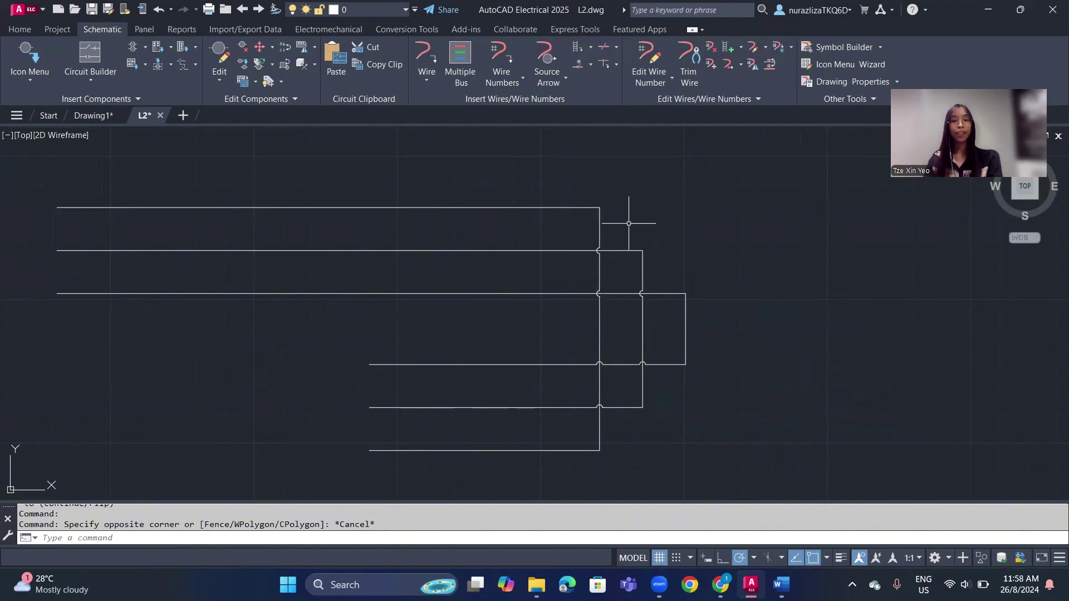
pyautogui.moveTo(540, 340); pyautogui.dragTo(594, 156, button='middle')
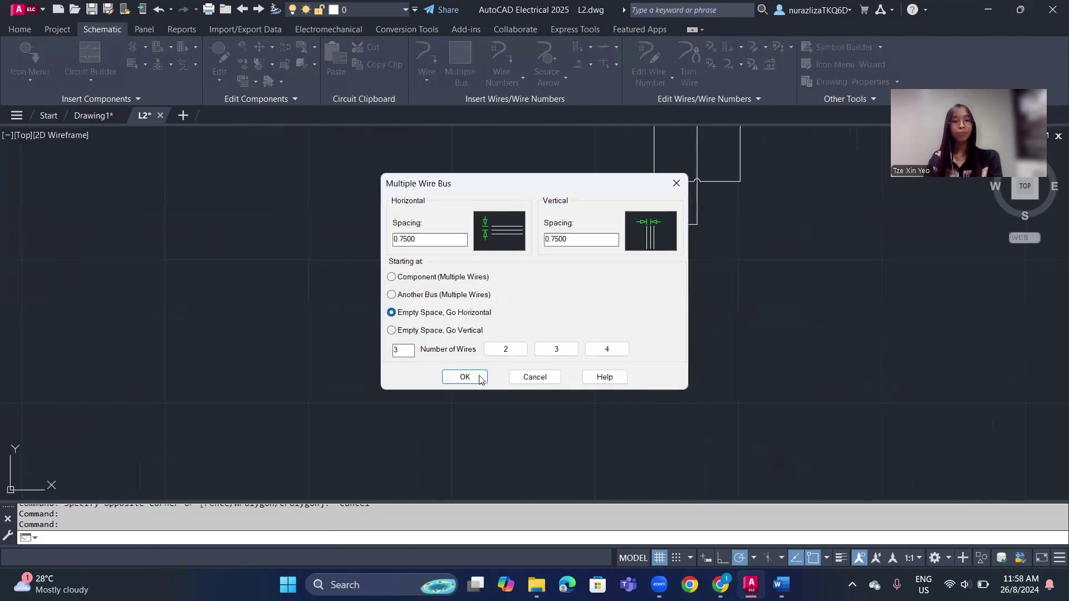
pyautogui.click(474, 376)
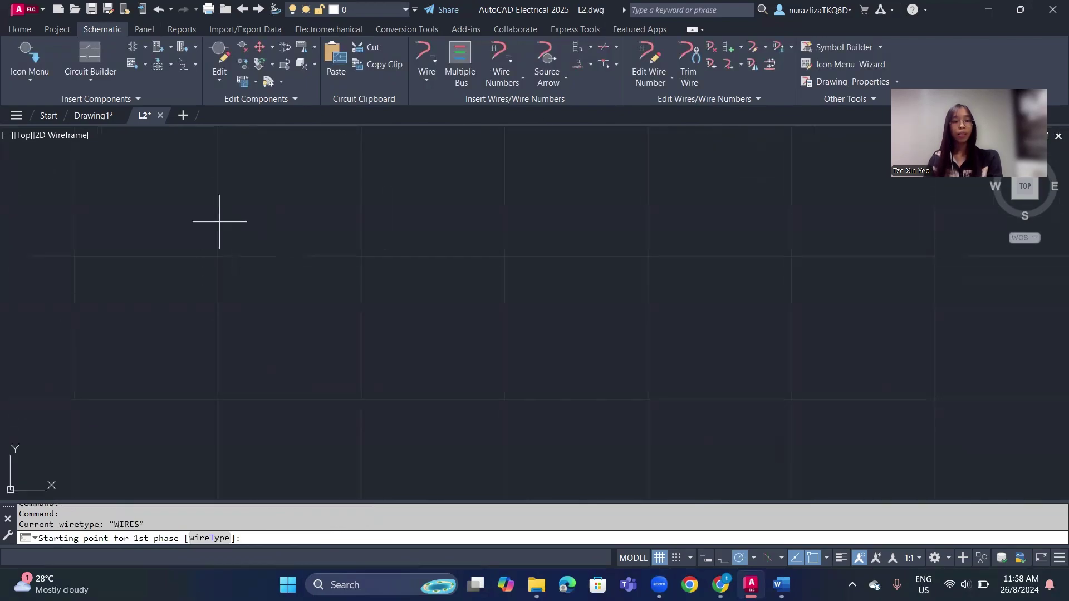
pyautogui.click(203, 190)
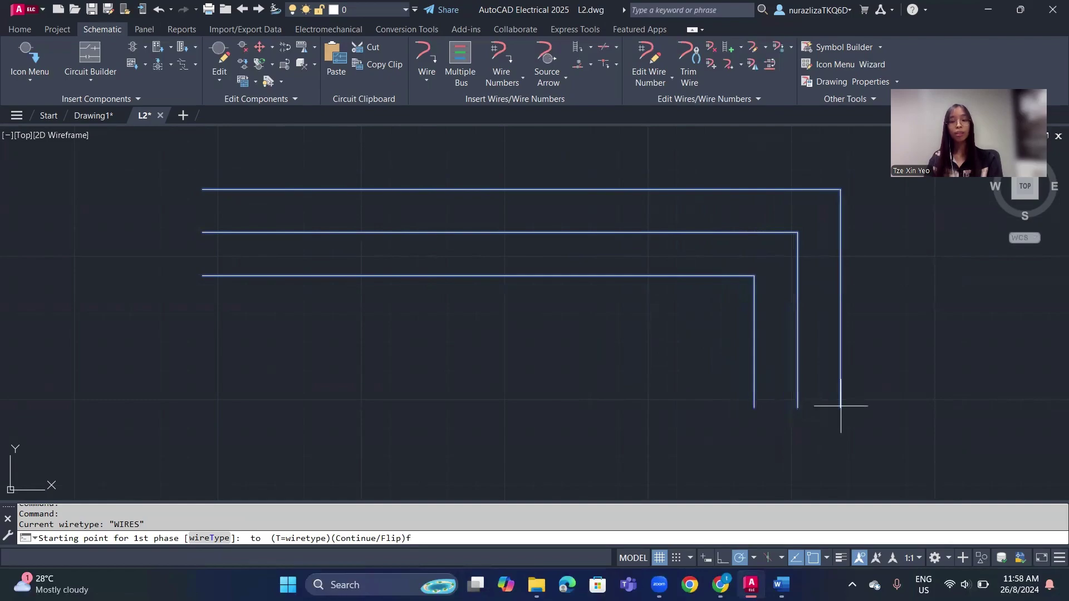
pyautogui.write('c')
pyautogui.press('Return')
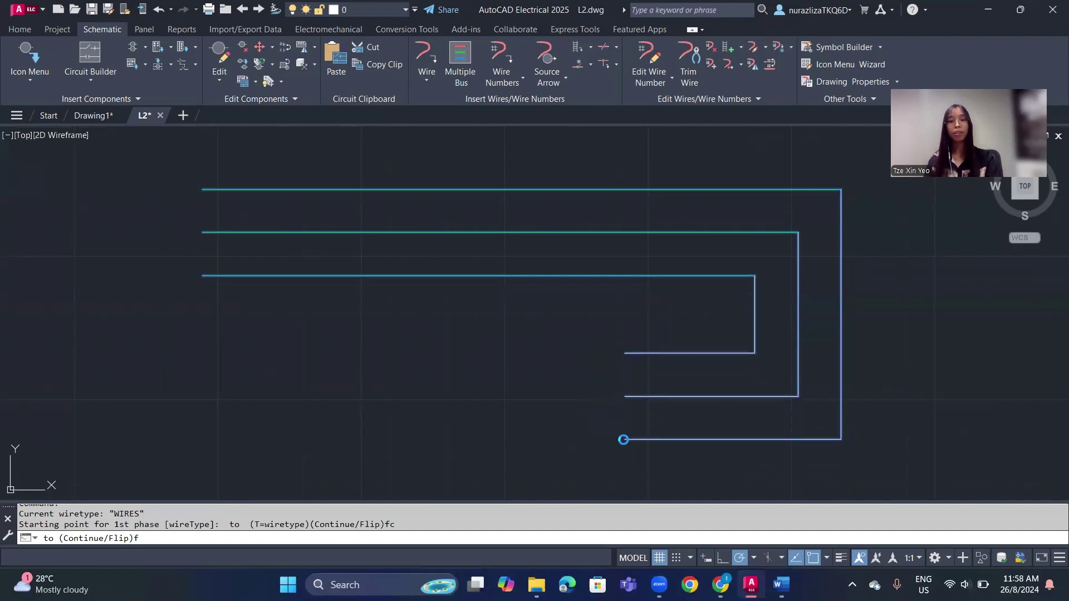
pyautogui.click(623, 440)
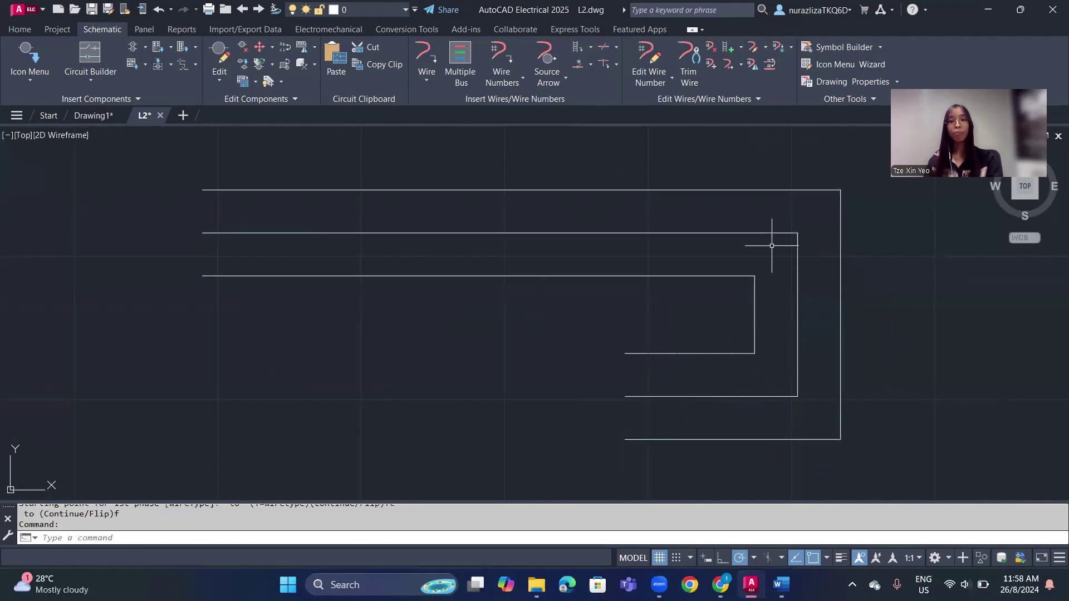
# Insert a three-wire bus with Empty Space, Go Vertical beside the existing buses, running down and turning horizontally away from them.
pyautogui.scroll(-2, 693, 263)
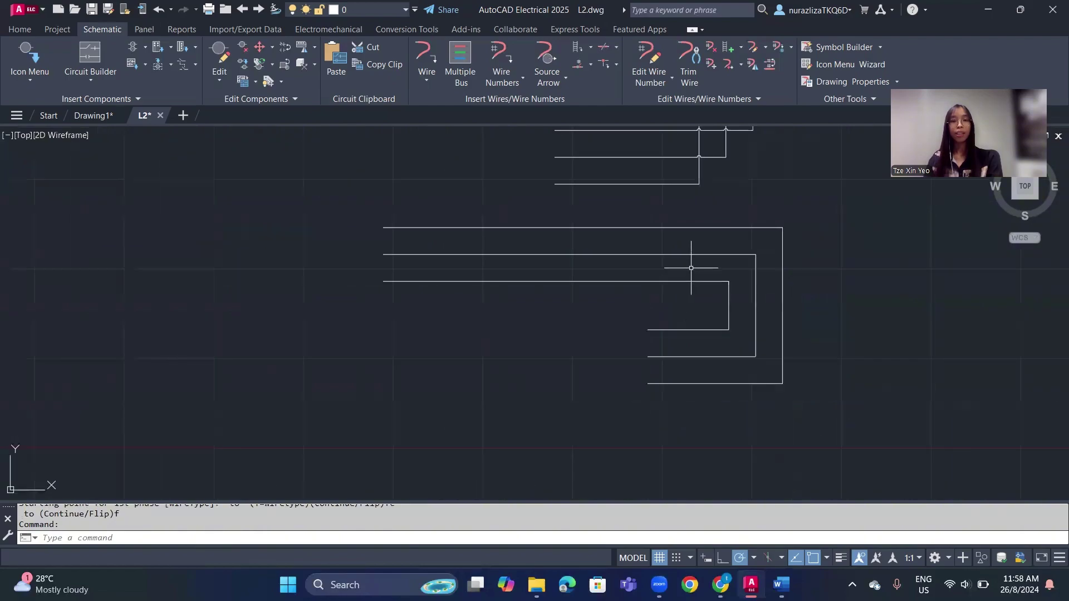
pyautogui.moveTo(693, 263); pyautogui.dragTo(433, 356, button='middle')
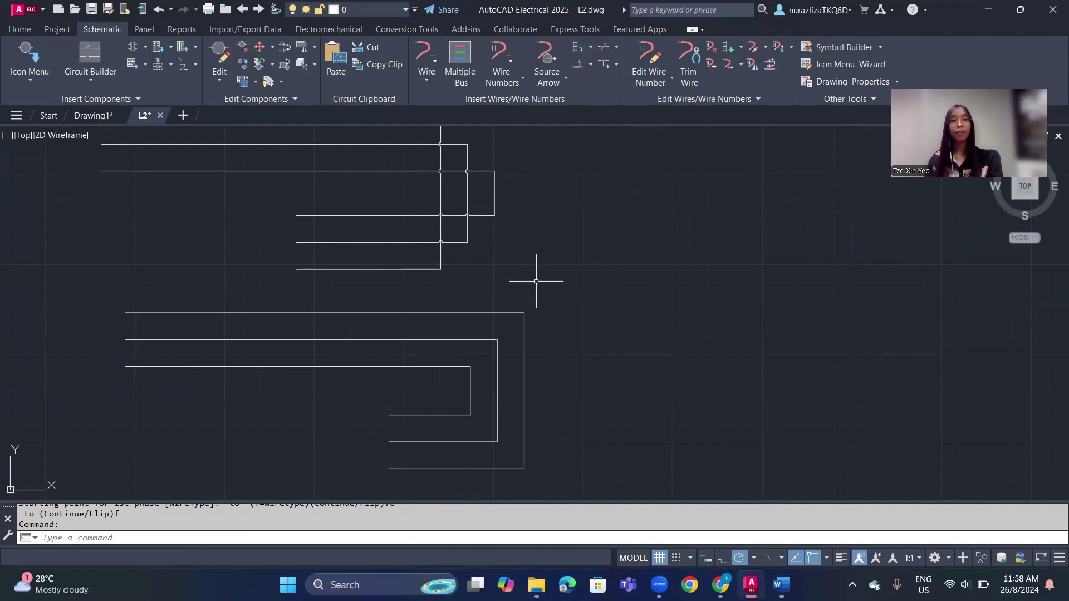
pyautogui.moveTo(461, 231); pyautogui.dragTo(517, 213, button='middle')
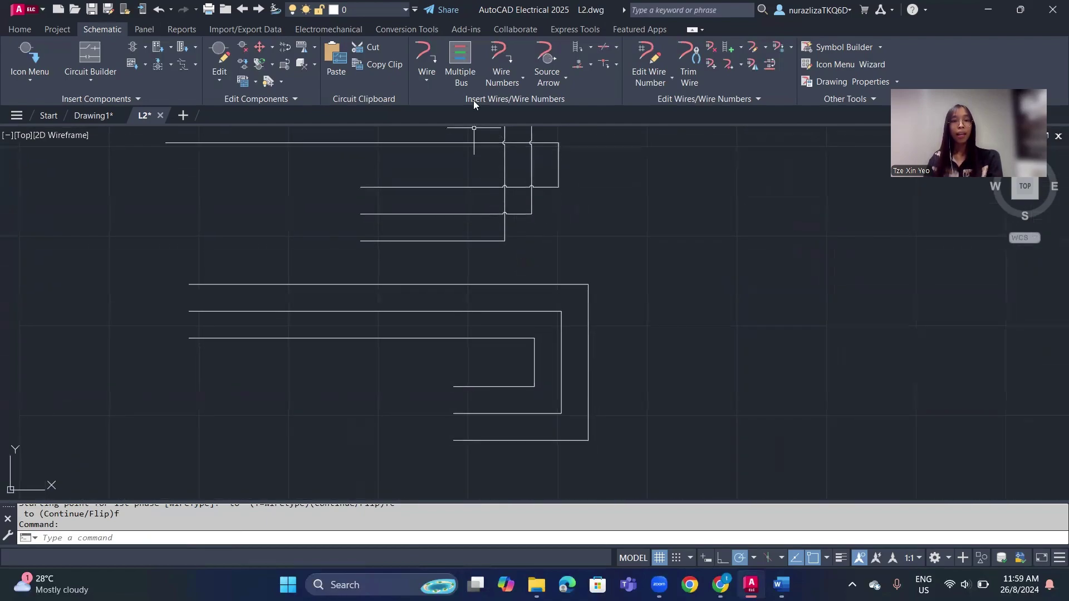
pyautogui.click(461, 54)
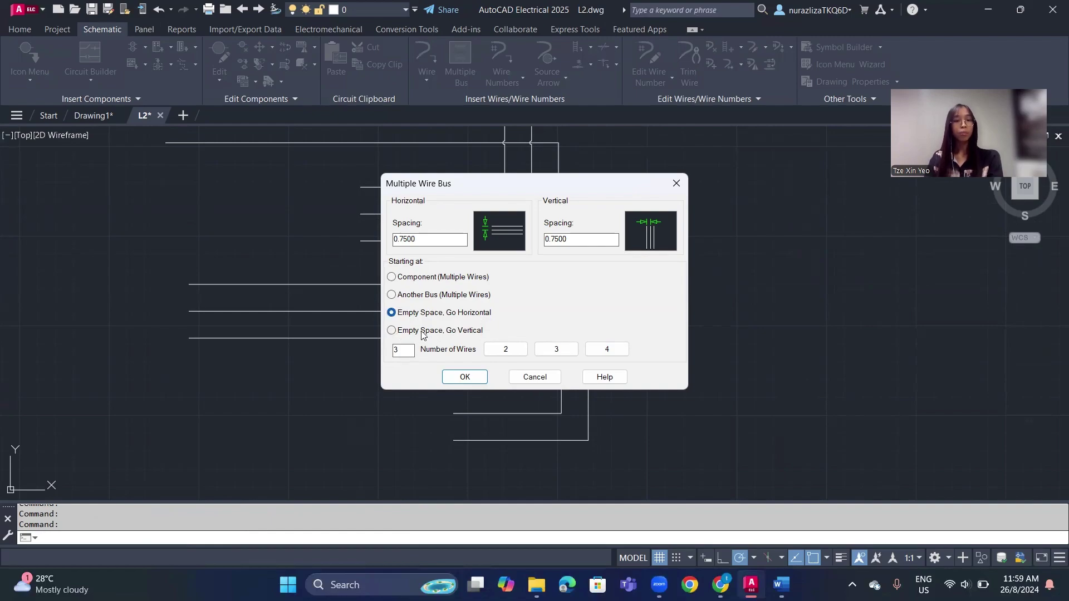
pyautogui.click(467, 377)
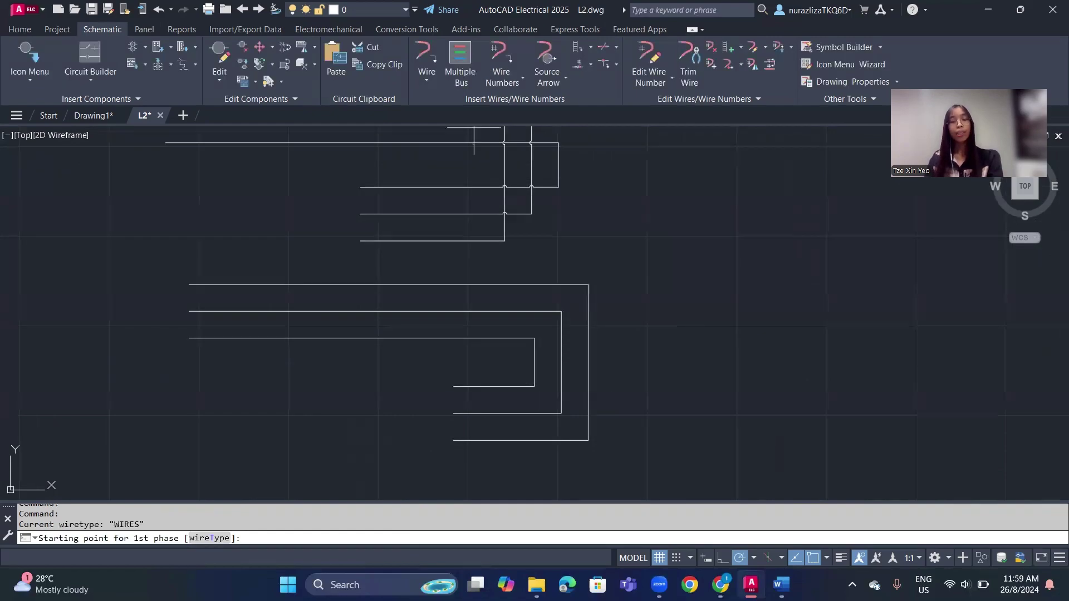
pyautogui.click(703, 215)
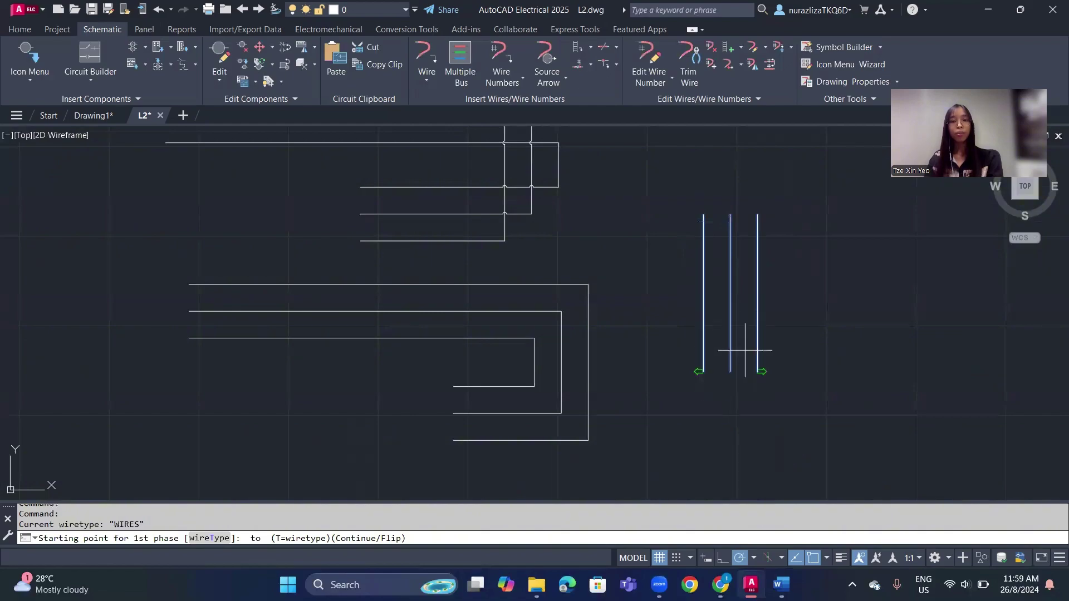
pyautogui.click(876, 365)
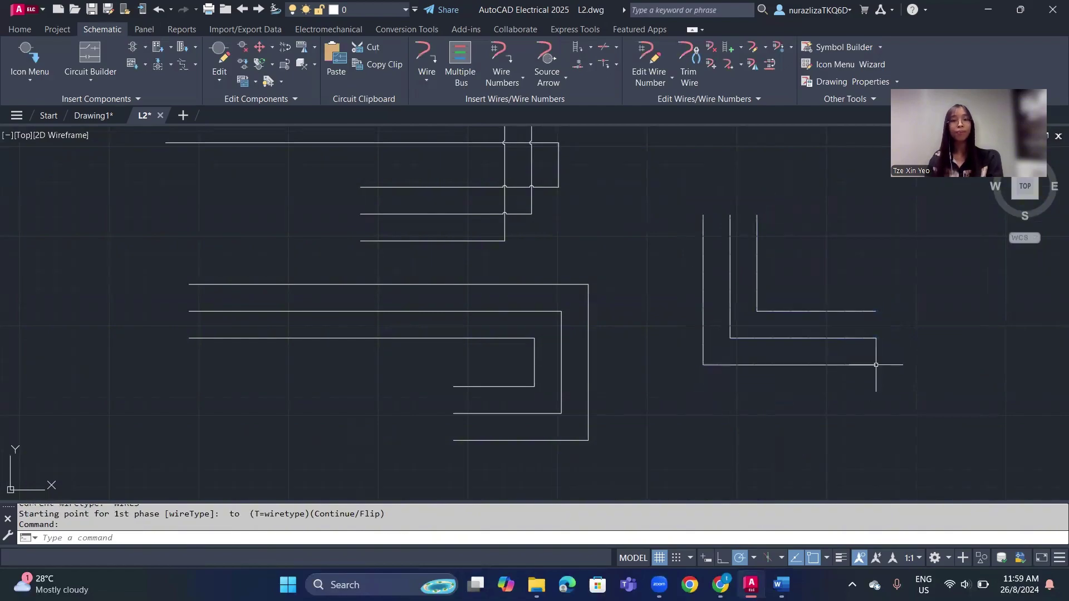
pyautogui.click(460, 58)
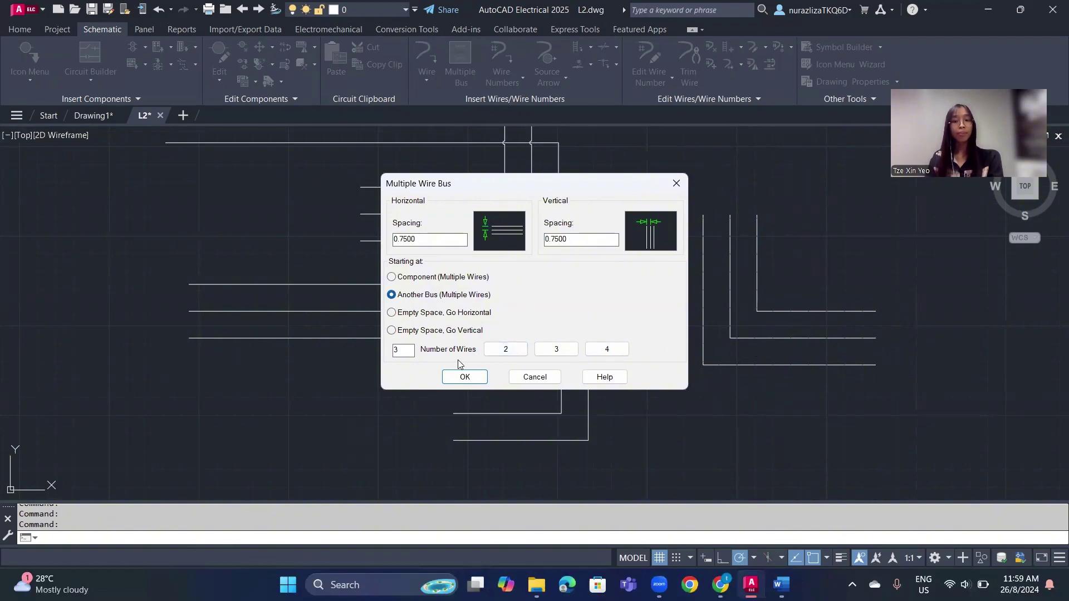
pyautogui.click(466, 377)
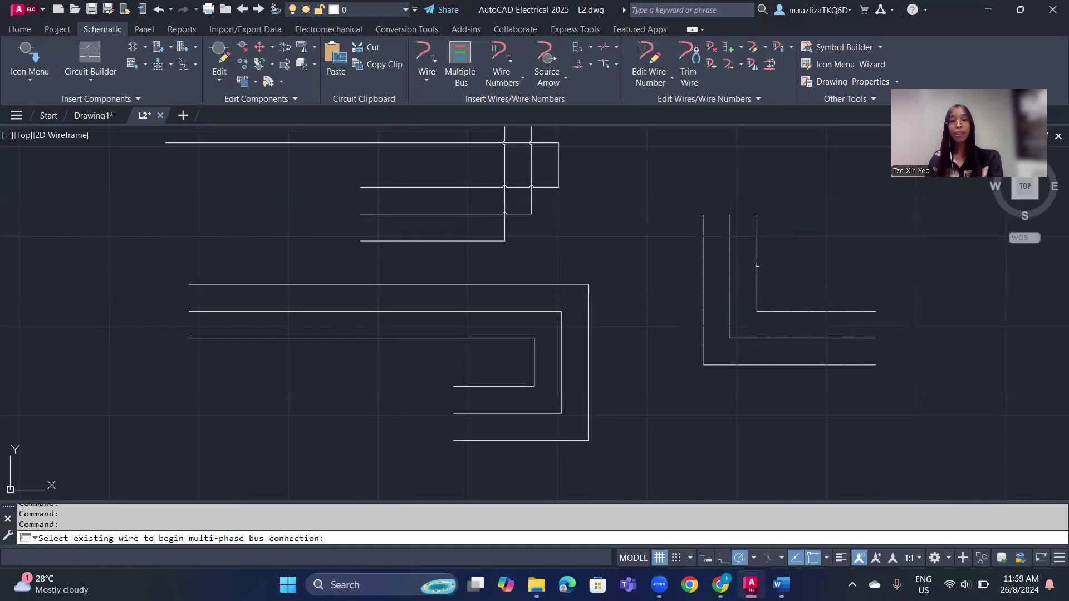
pyautogui.scroll(2, 879, 332)
pyautogui.moveTo(854, 334); pyautogui.dragTo(860, 341, button='middle')
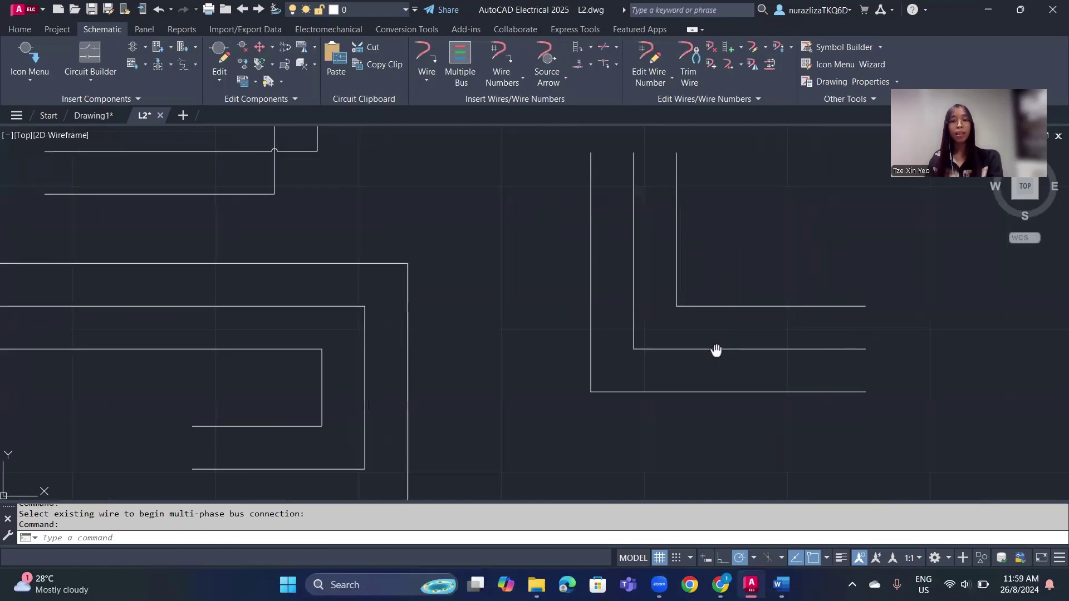
pyautogui.moveTo(807, 306); pyautogui.dragTo(524, 311, button='middle')
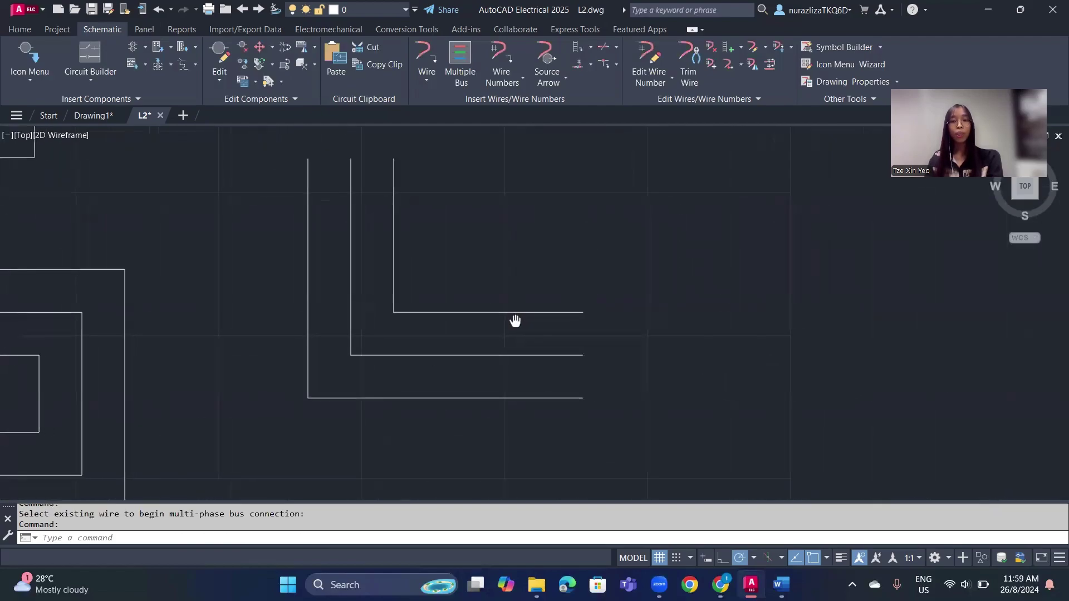
pyautogui.click(449, 313)
pyautogui.press('Escape')
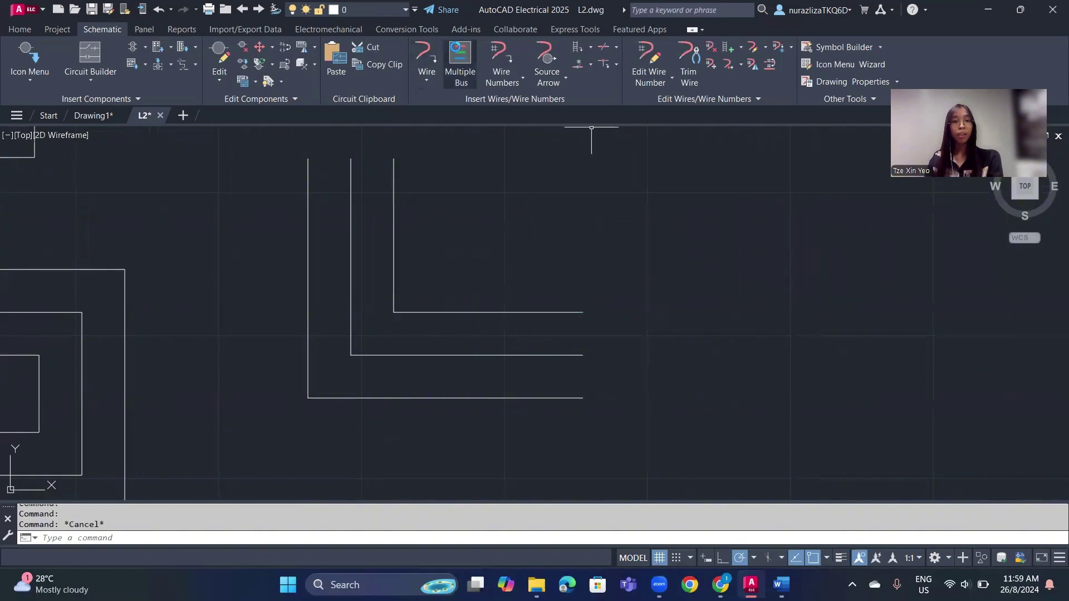
# Branch a three-wire bus off the L-shaped bus's horizontal wires with Another Bus (Multiple Wires), running up and turning horizontally outward.
pyautogui.press('Return')
pyautogui.click(464, 377)
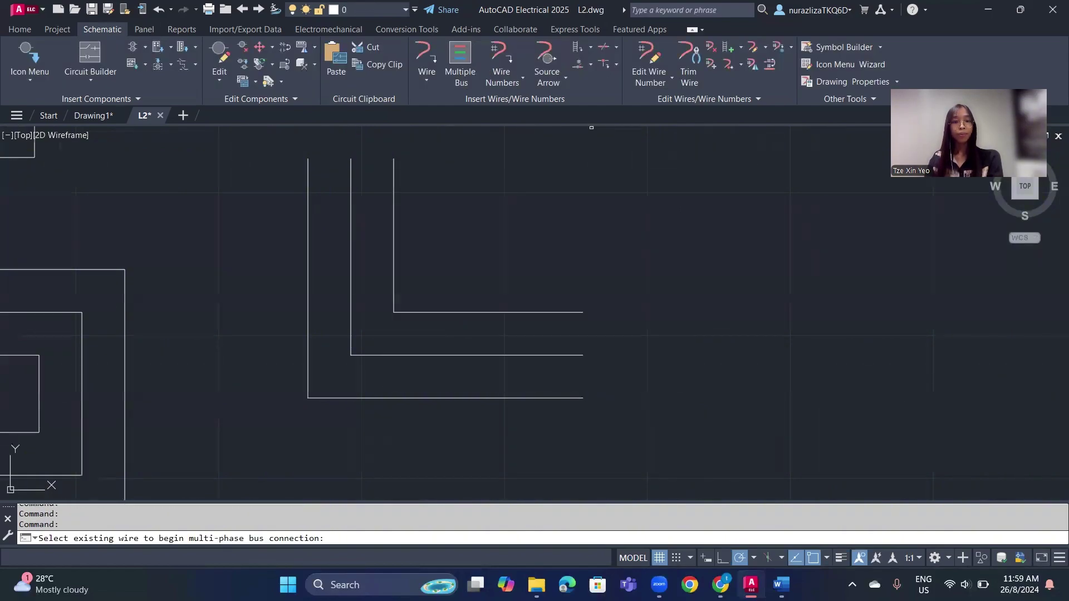
pyautogui.click(454, 311)
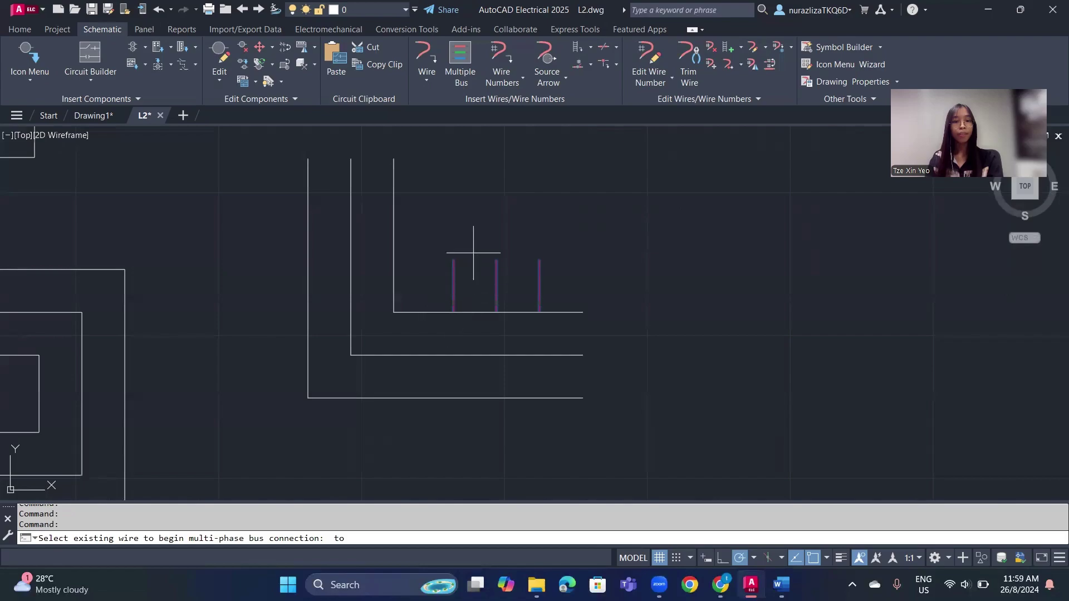
pyautogui.scroll(-4, 470, 258)
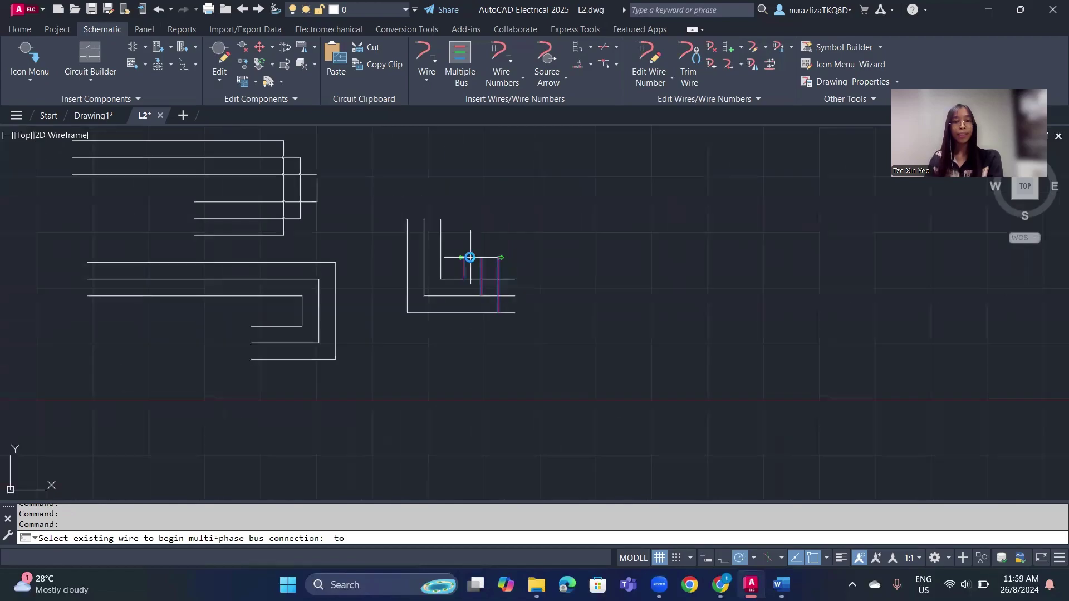
pyautogui.scroll(2, 470, 257)
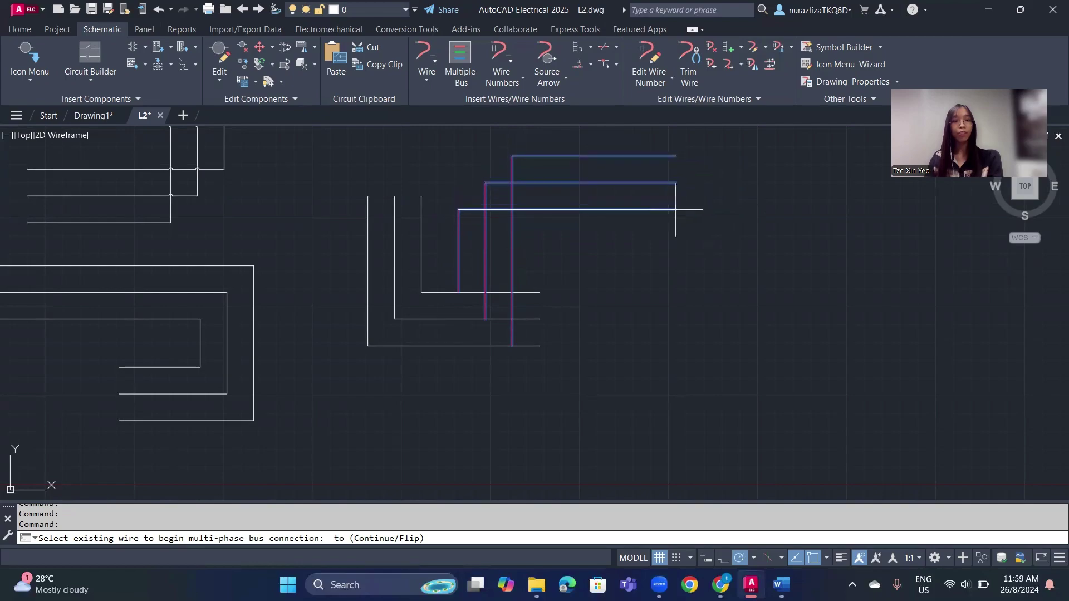
pyautogui.click(674, 210)
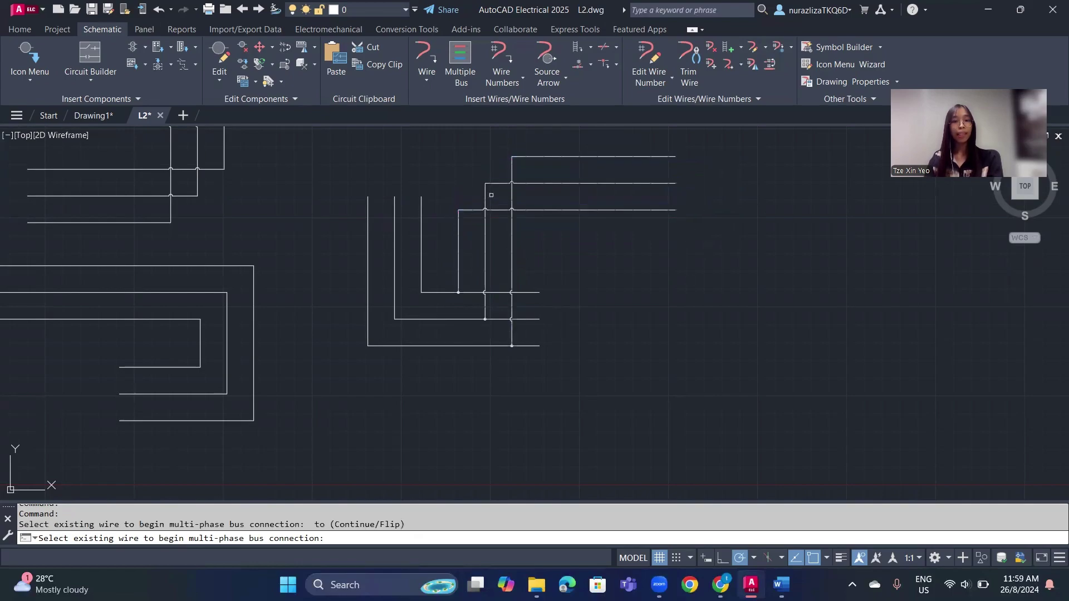
pyautogui.scroll(4, 469, 341)
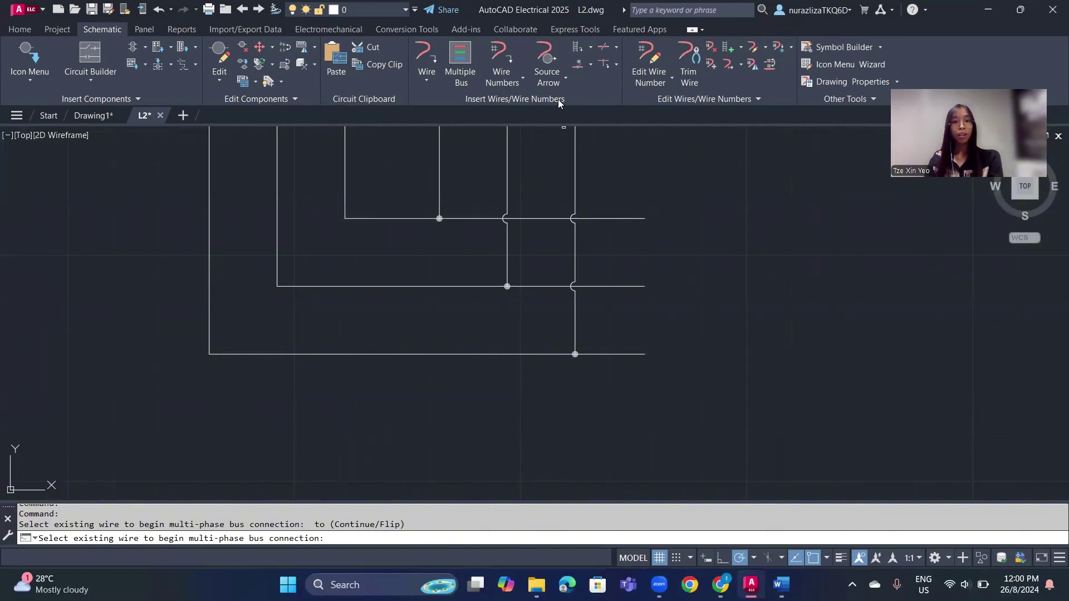
# Set the Multiple Wire Bus to start at Component (Multiple Wires) for wiring push buttons PB1 to PB4.
pyautogui.click(455, 53)
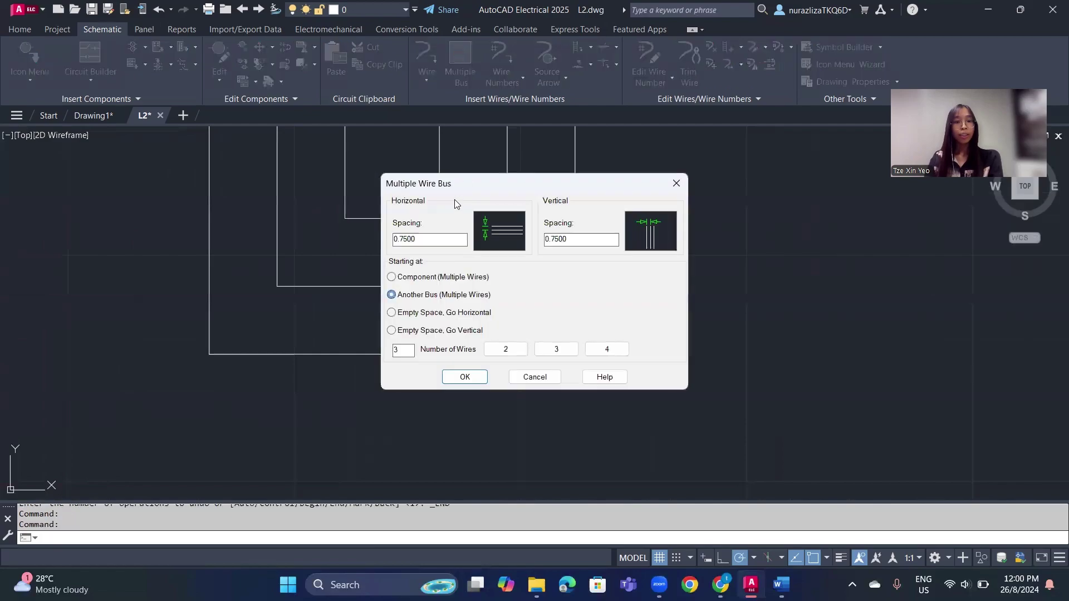
pyautogui.click(414, 278)
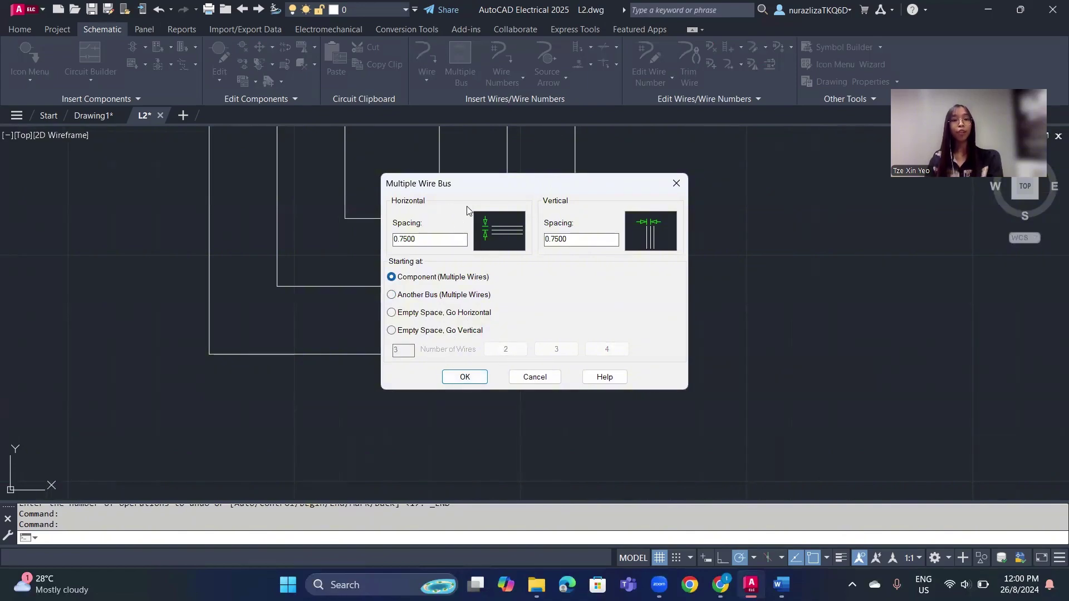
pyautogui.click(464, 377)
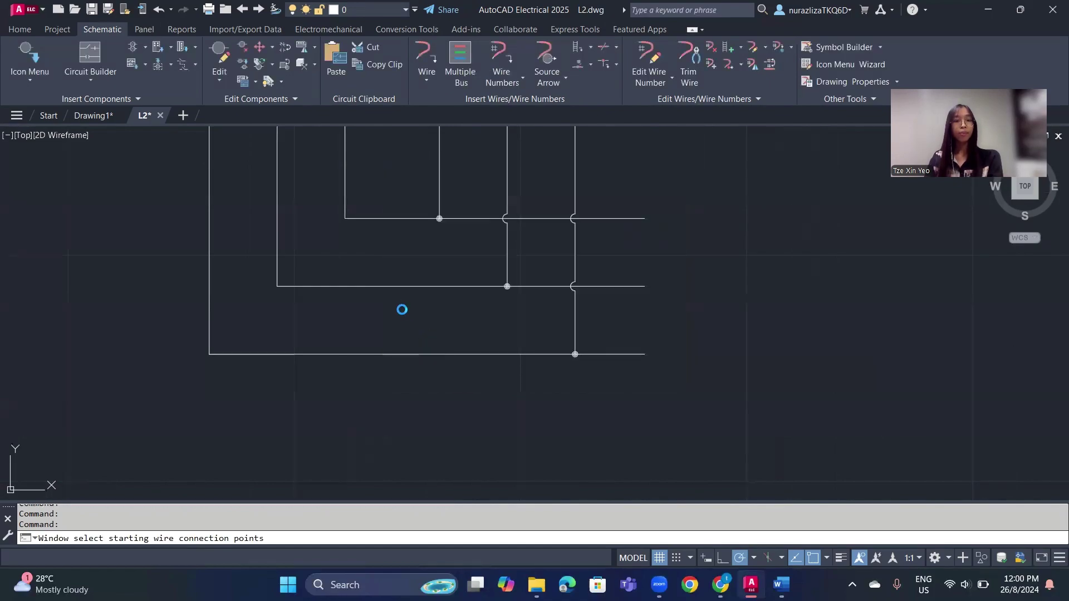
pyautogui.scroll(-4, 401, 308)
pyautogui.moveTo(374, 252)
pyautogui.mouseDown(button='middle')
pyautogui.moveTo(511, 444)
pyautogui.moveTo(351, 234)
pyautogui.moveTo(432, 429)
pyautogui.moveTo(143, 204)
pyautogui.moveTo(373, 286)
pyautogui.moveTo(228, 351)
pyautogui.mouseUp(button='middle')
pyautogui.scroll(3, 334, 298)
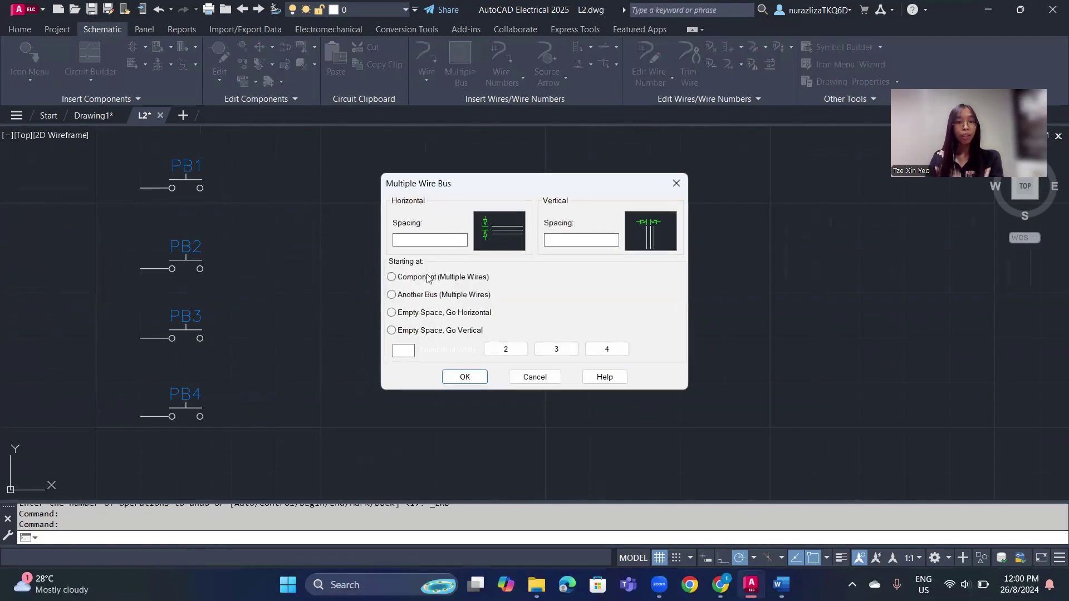
# Start the multiple wire bus from the right-hand wire connection points of push buttons PB1 to PB4.
pyautogui.click(464, 377)
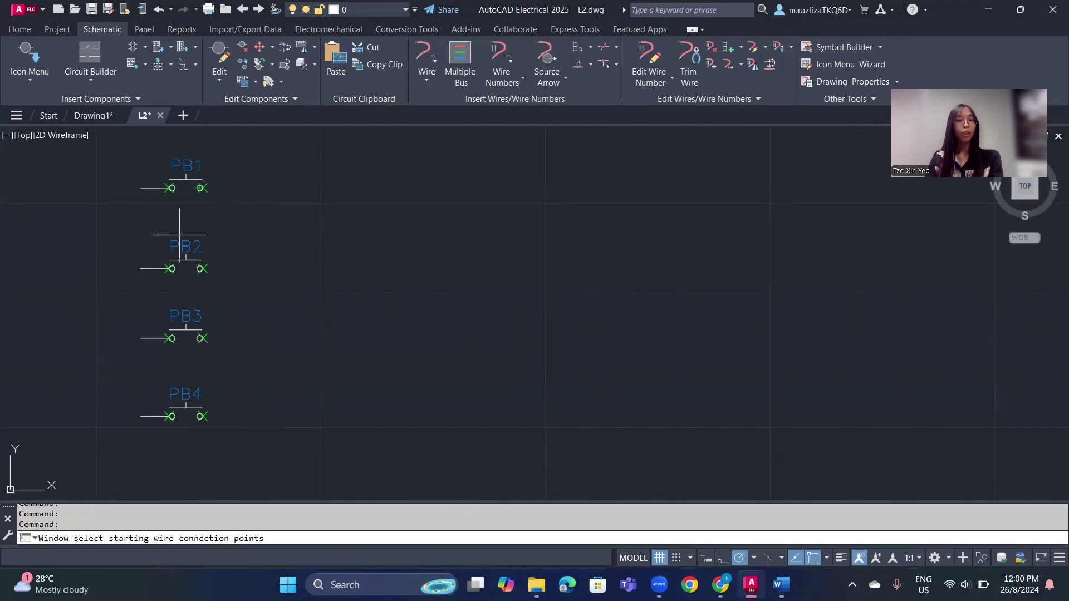
pyautogui.click(249, 449)
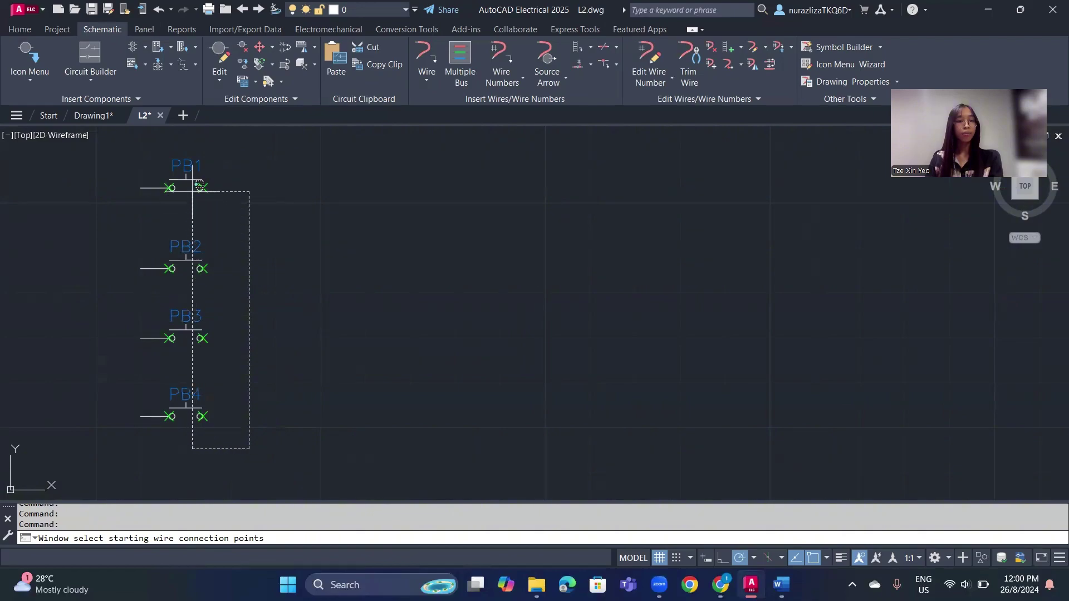
pyautogui.click(187, 174)
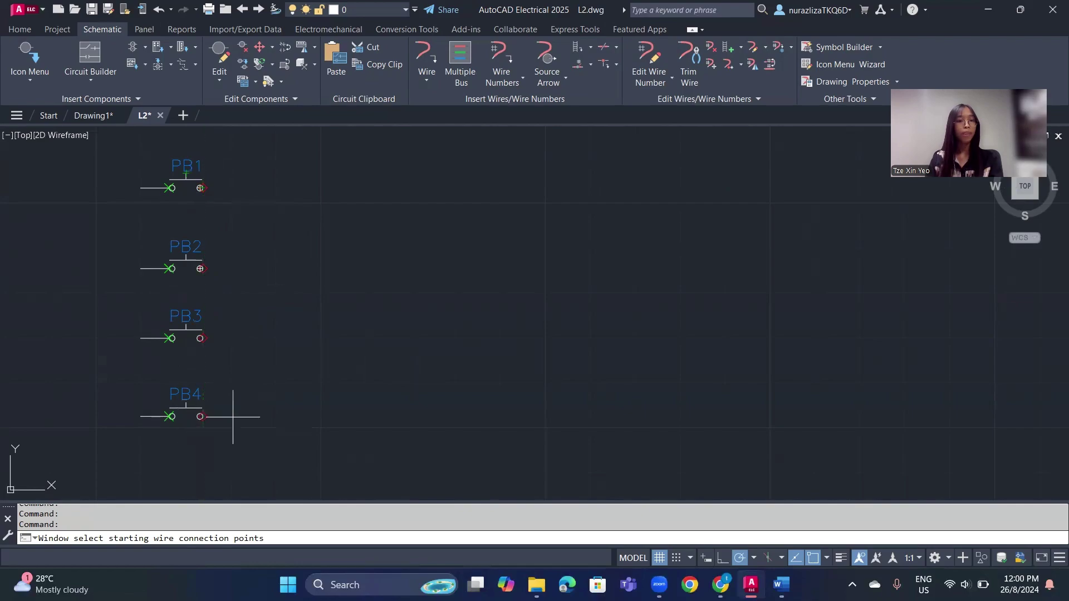
pyautogui.click(277, 331)
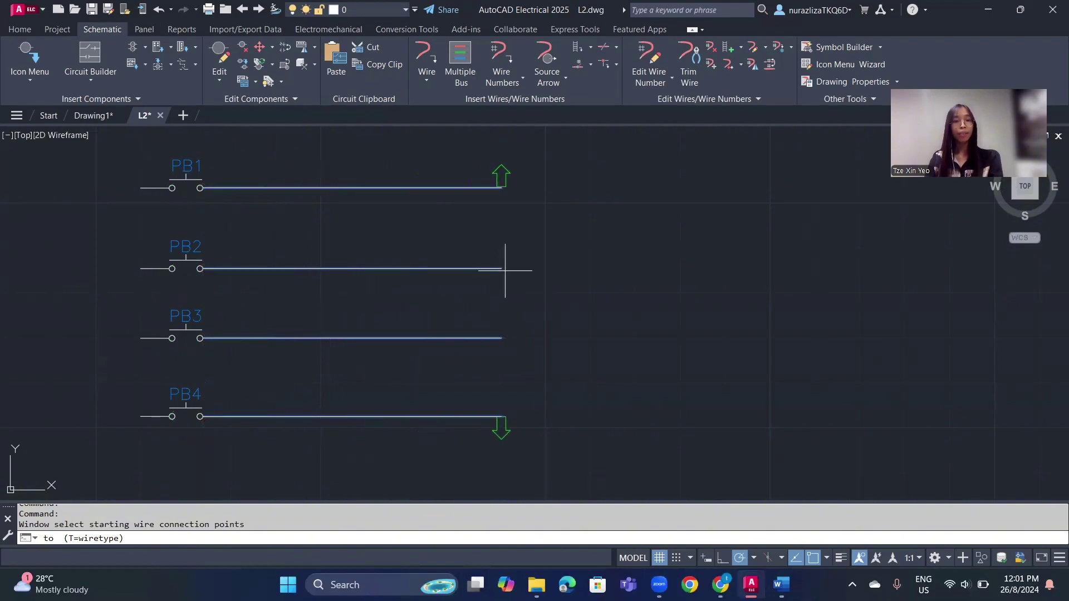
# Run the four wires horizontally away from PB1 to PB4 and turn them upward, using Flip (F) and Continue (C) for the bend.
pyautogui.click(561, 160)
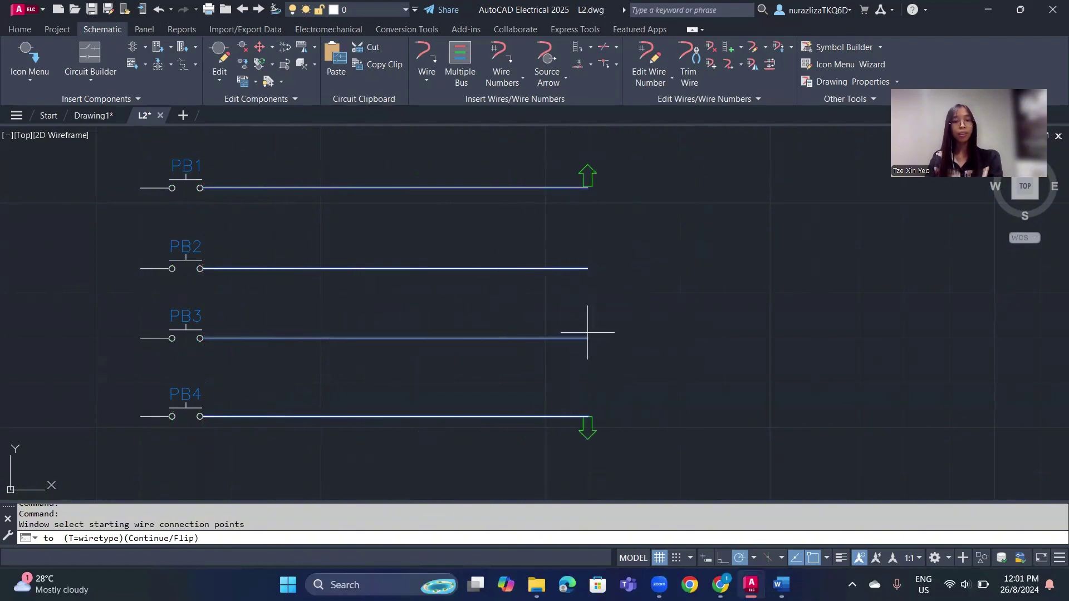
pyautogui.scroll(-3, 587, 332)
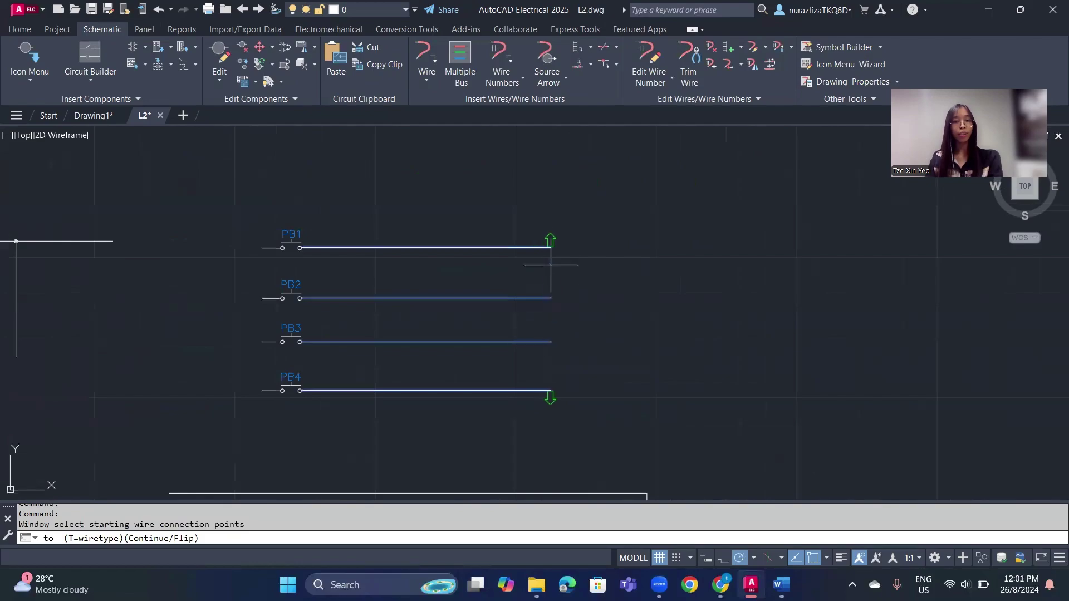
pyautogui.moveTo(557, 223); pyautogui.dragTo(484, 270, button='middle')
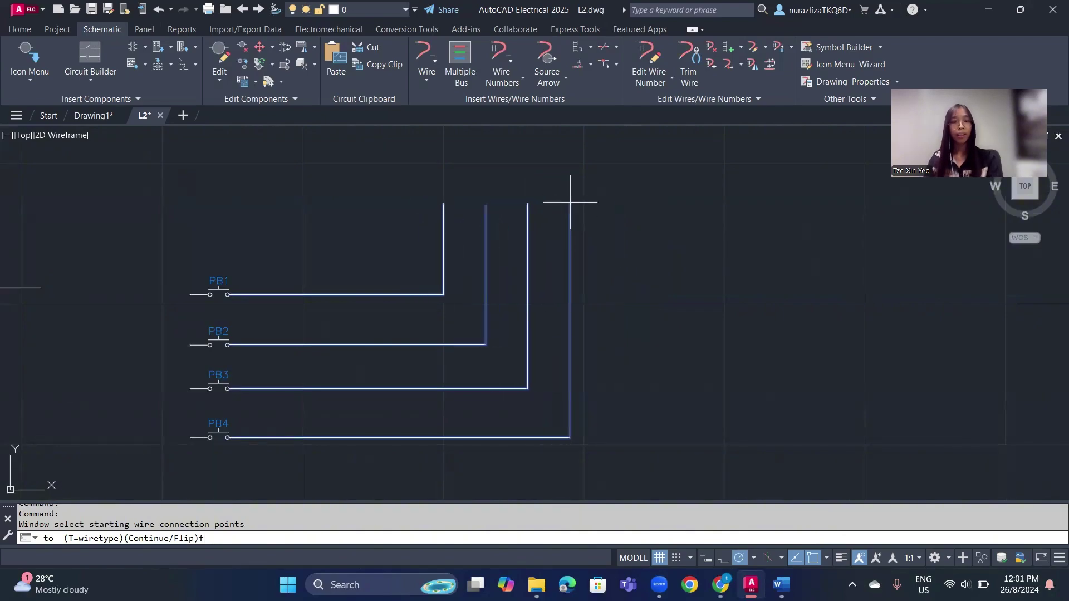
pyautogui.write('c')
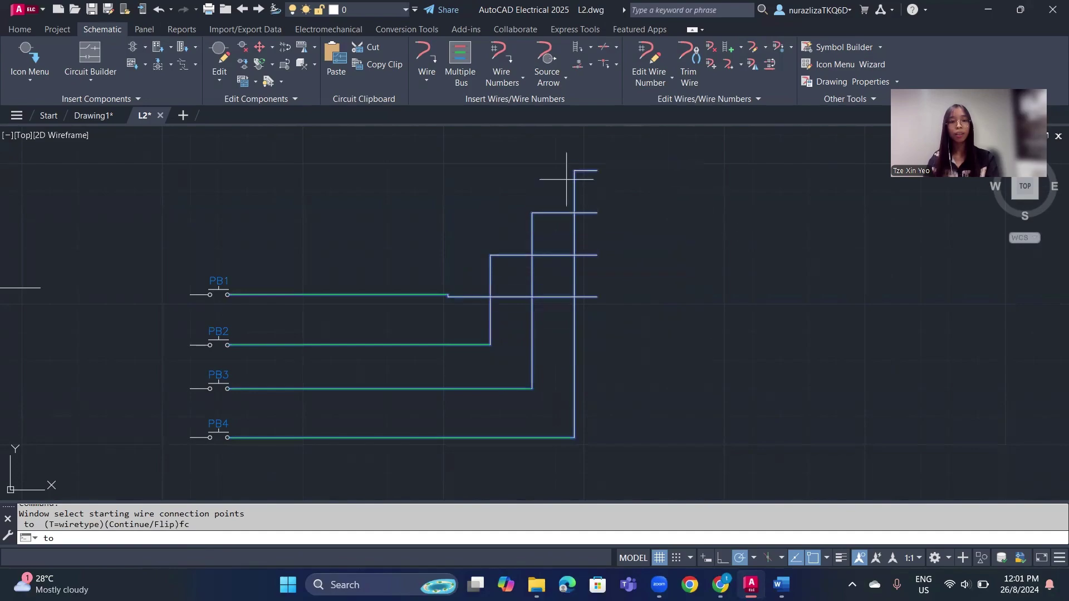
# Turn the four upward wires horizontally to the right, nest them with Flip (F), and end the bus there.
pyautogui.click(573, 163)
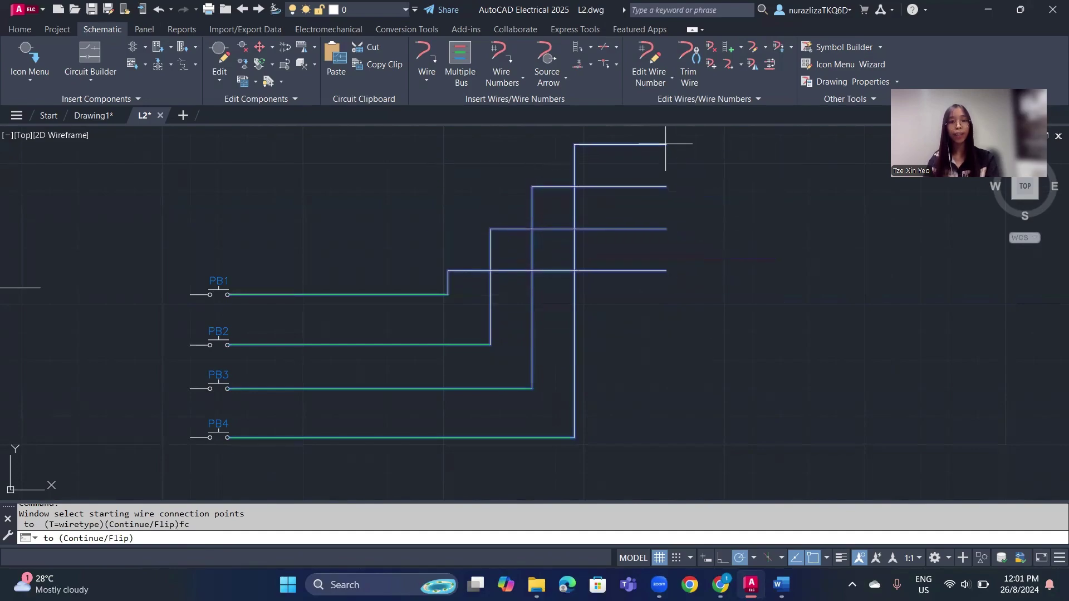
pyautogui.moveTo(701, 140)
pyautogui.mouseDown(button='middle')
pyautogui.moveTo(642, 229)
pyautogui.moveTo(640, 210)
pyautogui.mouseUp(button='middle')
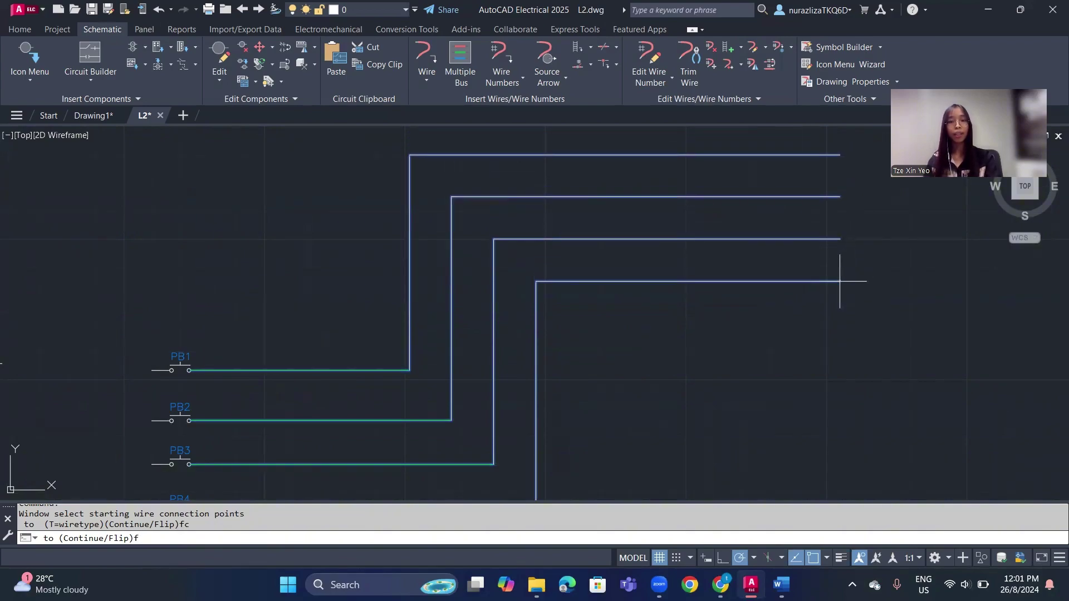
pyautogui.click(840, 275)
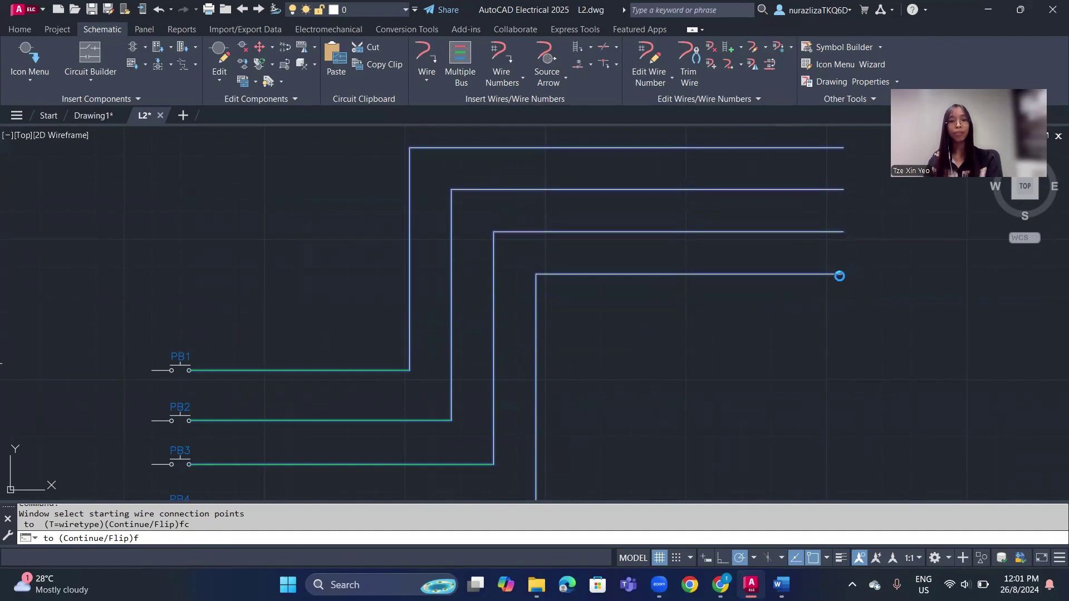
pyautogui.moveTo(762, 310); pyautogui.dragTo(848, 193, button='middle')
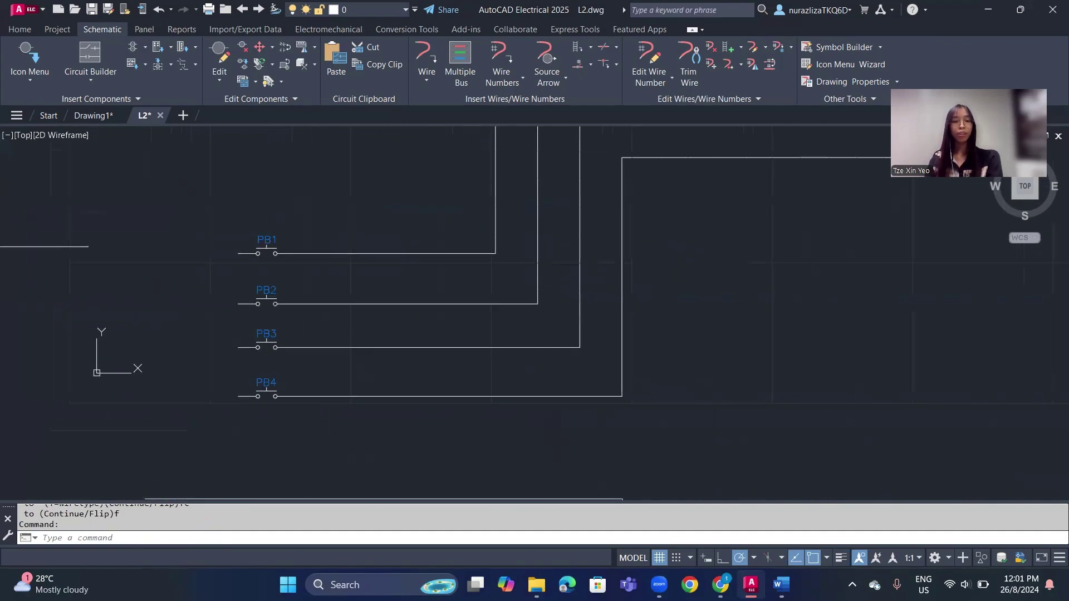
pyautogui.scroll(2, 284, 332)
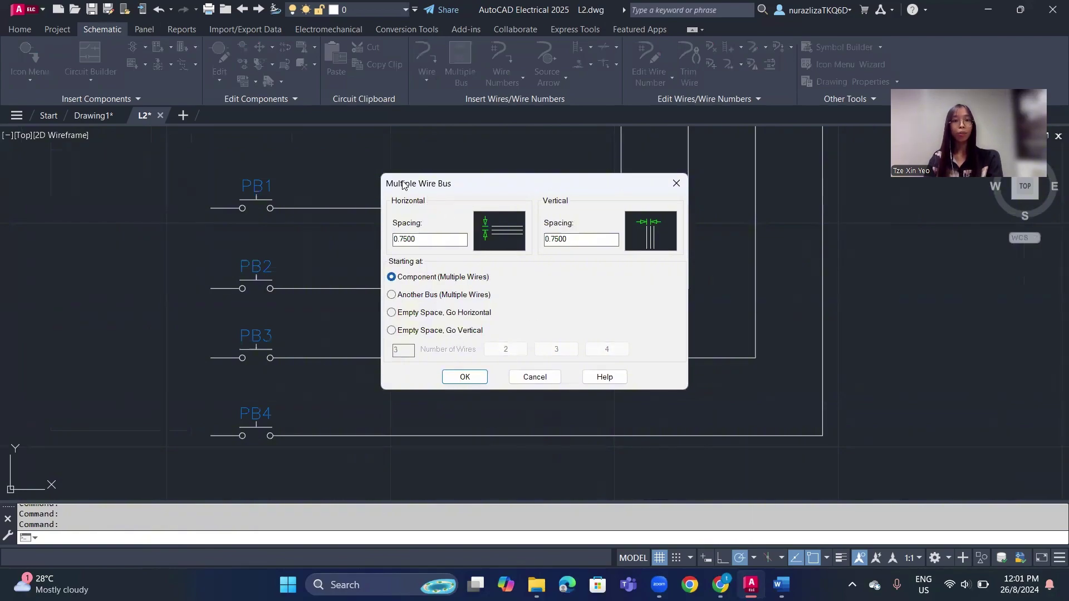
pyautogui.click(536, 377)
pyautogui.scroll(-2, 507, 279)
pyautogui.moveTo(506, 279)
pyautogui.mouseDown(button='middle')
pyautogui.moveTo(646, 259)
pyautogui.moveTo(781, 276)
pyautogui.mouseUp(button='middle')
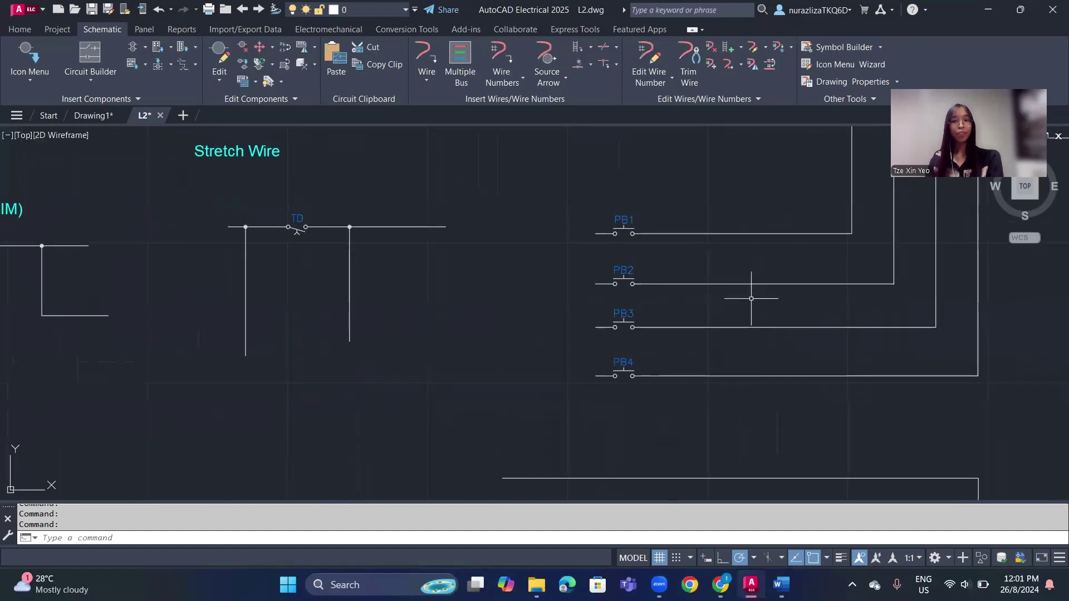